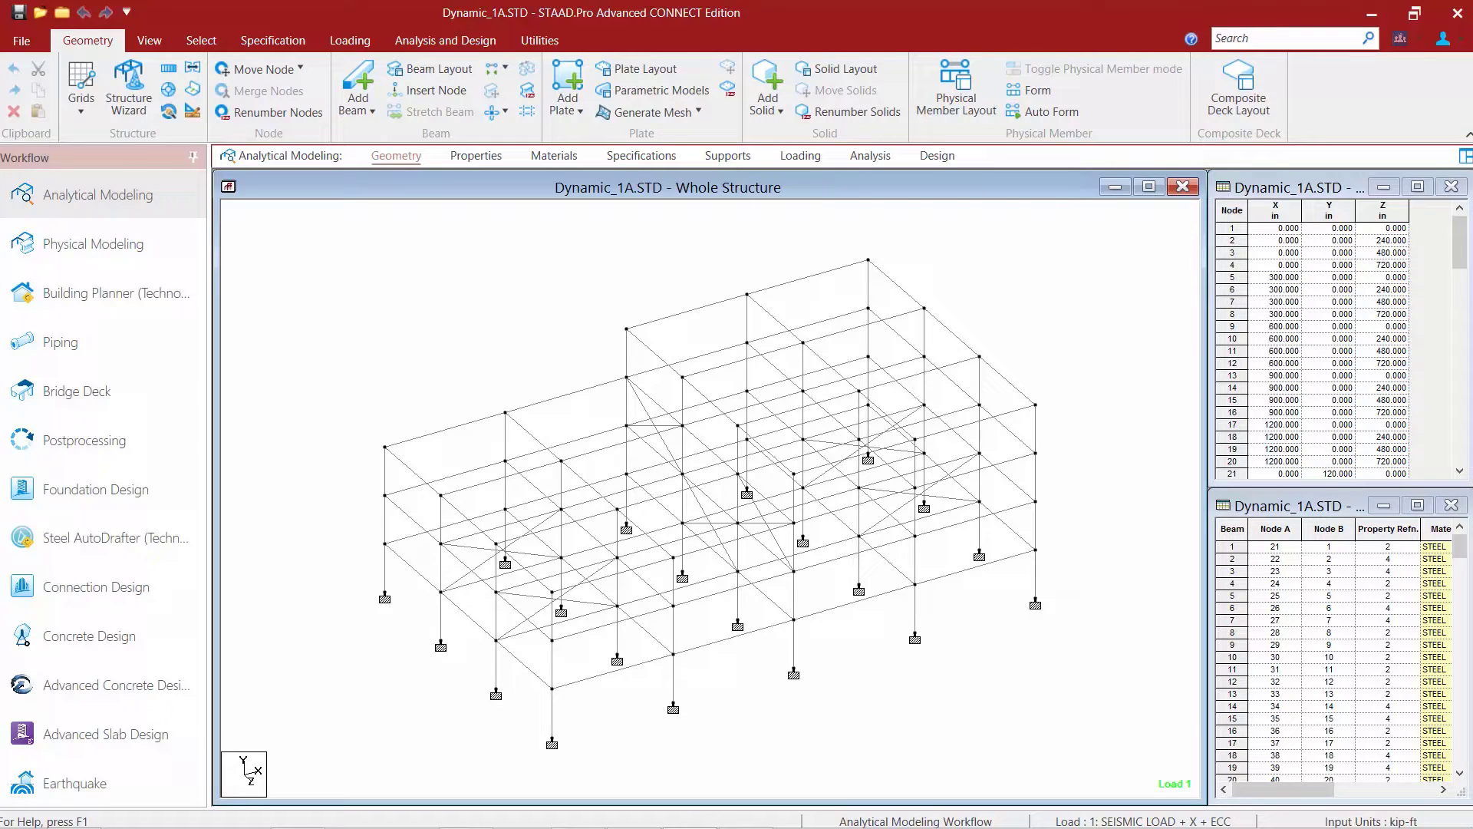
Review the floor diaphragm specifications, then the existing seismic definition and reference load definitions in the loading data.
{"action": "left_click", "coordinate": [641, 156]}
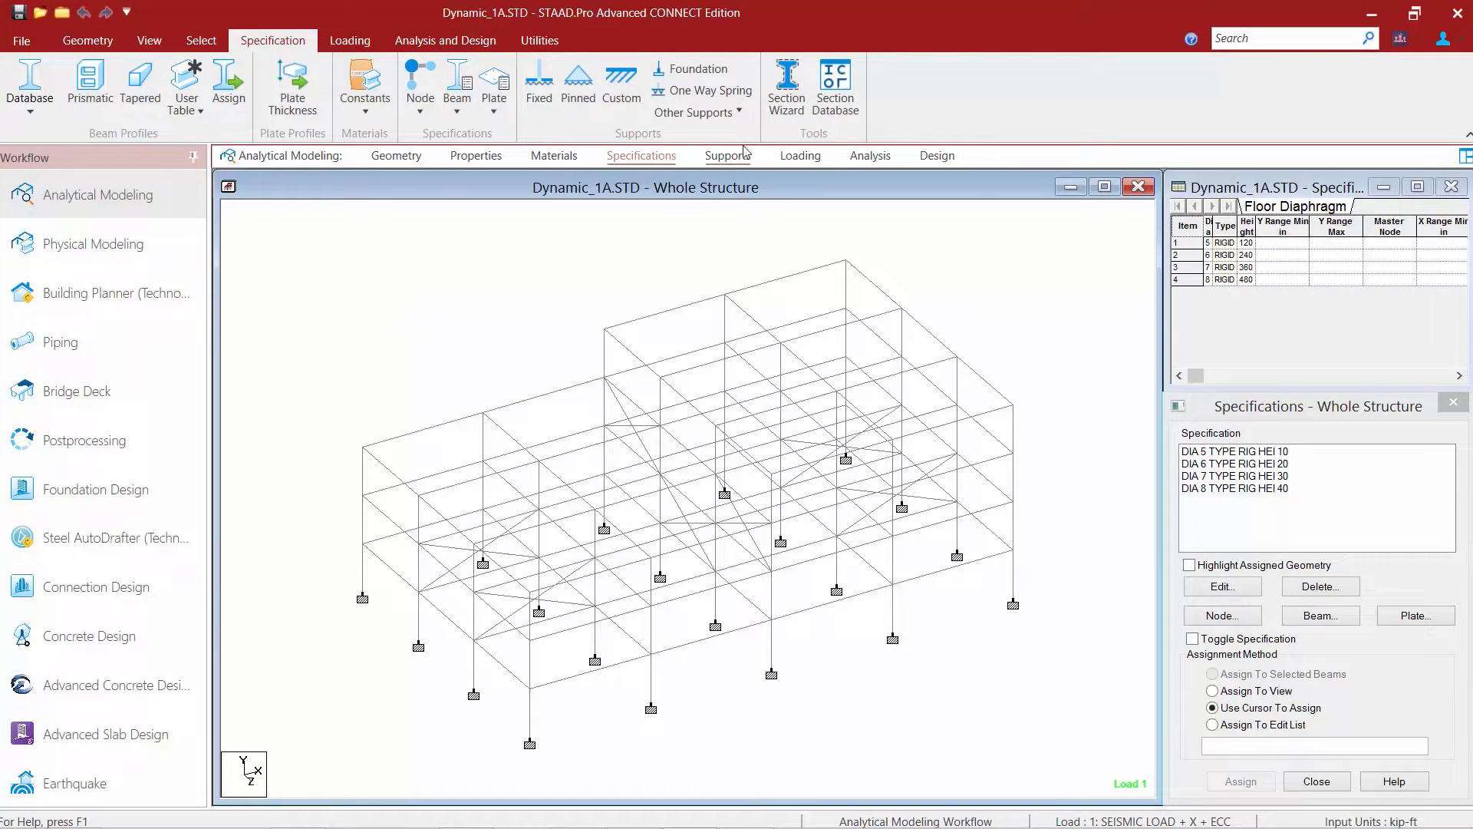
{"action": "left_click", "coordinate": [797, 157]}
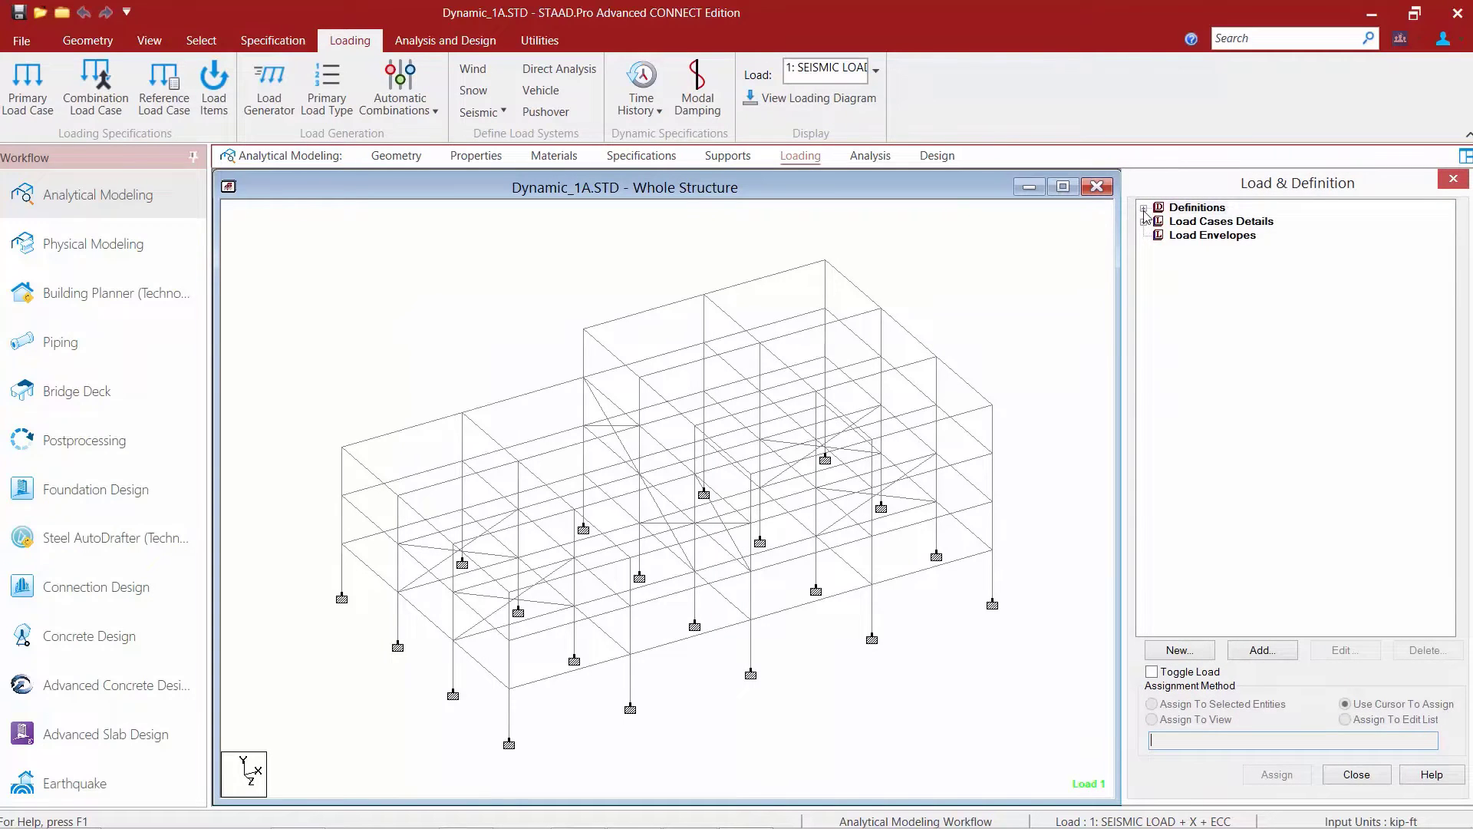
{"action": "left_click", "coordinate": [1144, 208]}
{"action": "left_click", "coordinate": [1143, 346]}
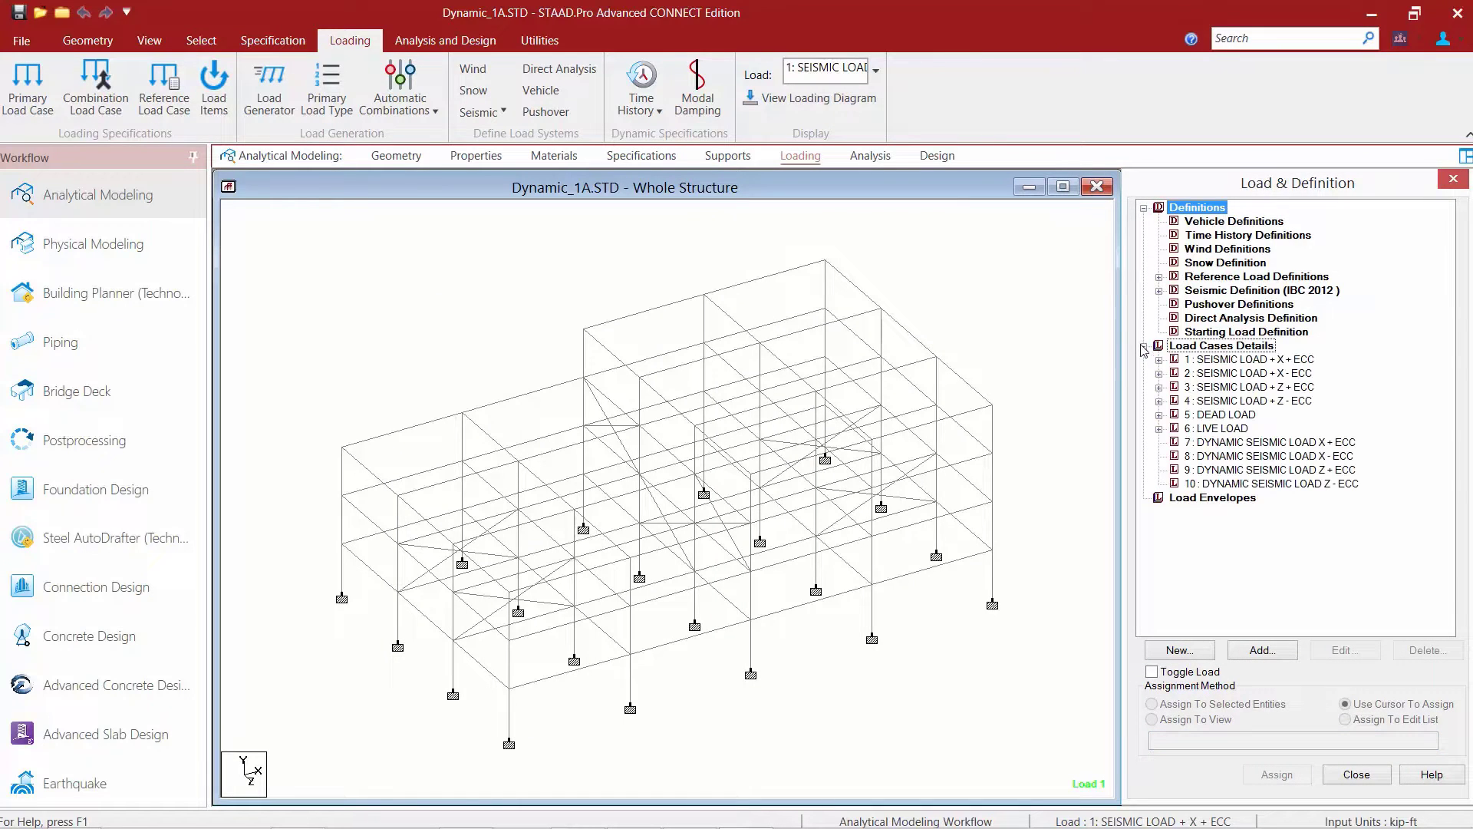
{"action": "left_click", "coordinate": [1159, 291]}
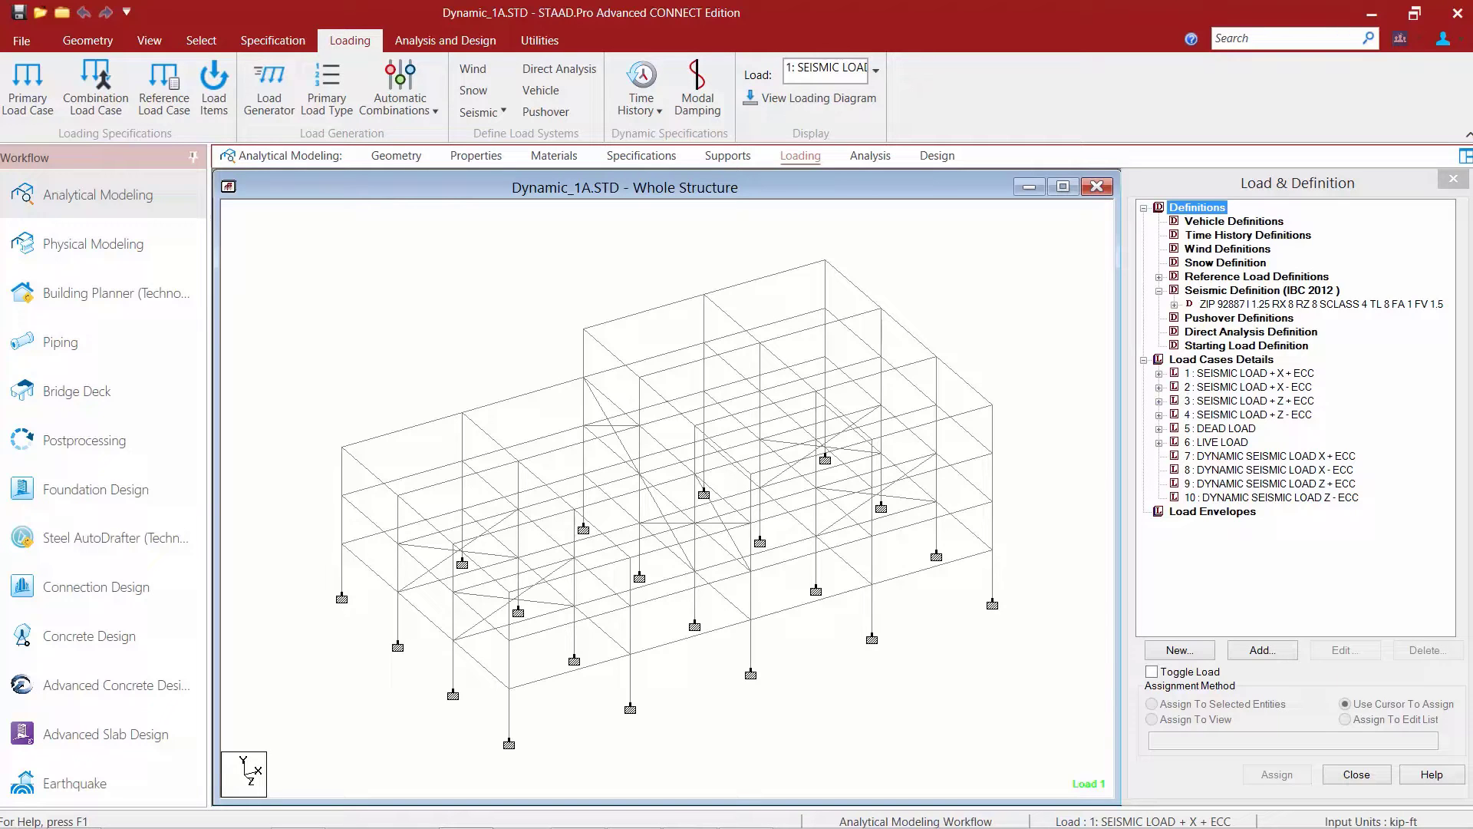
{"action": "left_click", "coordinate": [1160, 277]}
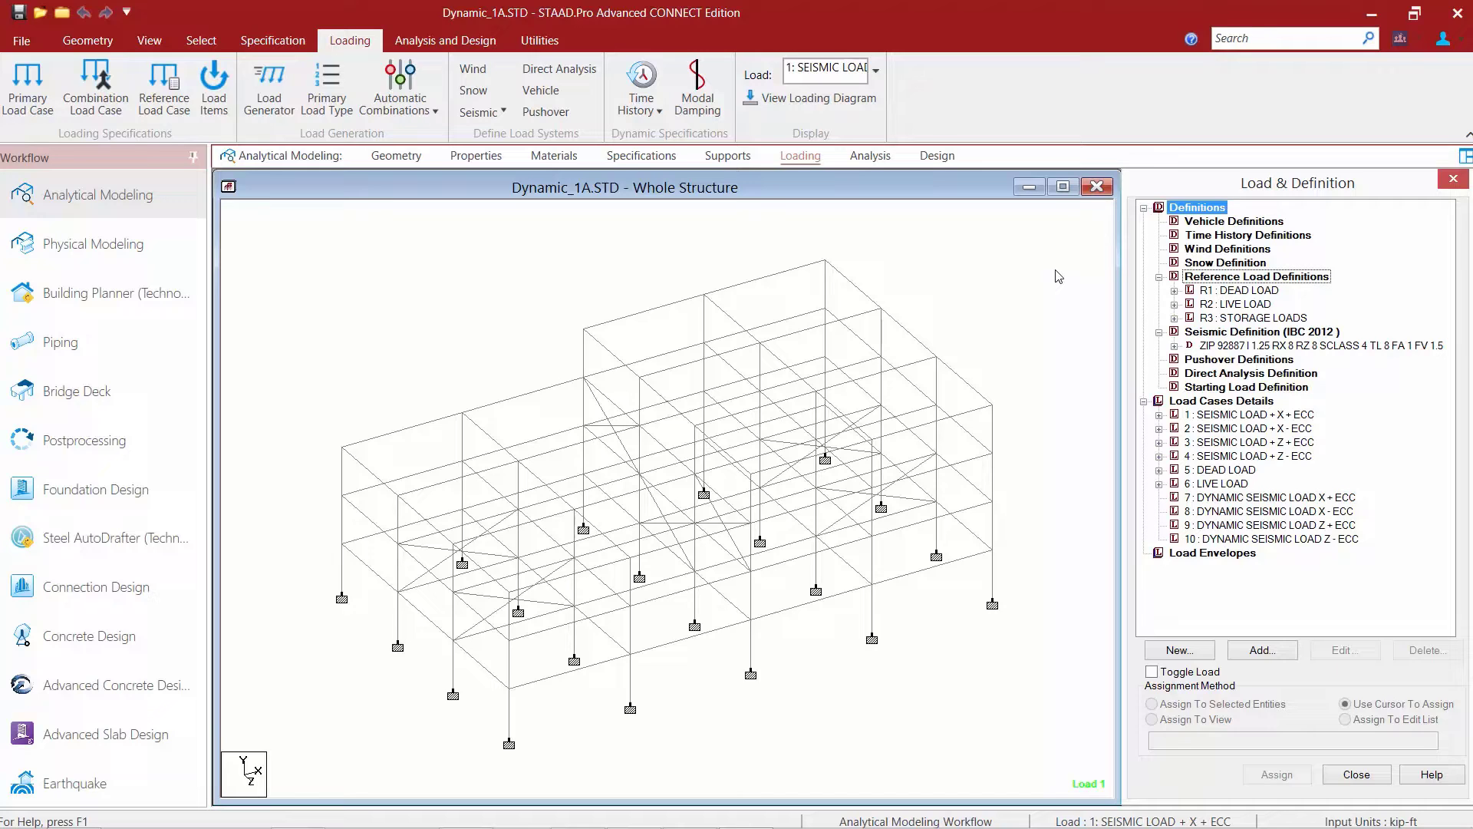
Create reference load case 4 titled "Dynamic Mass" with the loading type Mass.
{"action": "left_click", "coordinate": [1228, 281]}
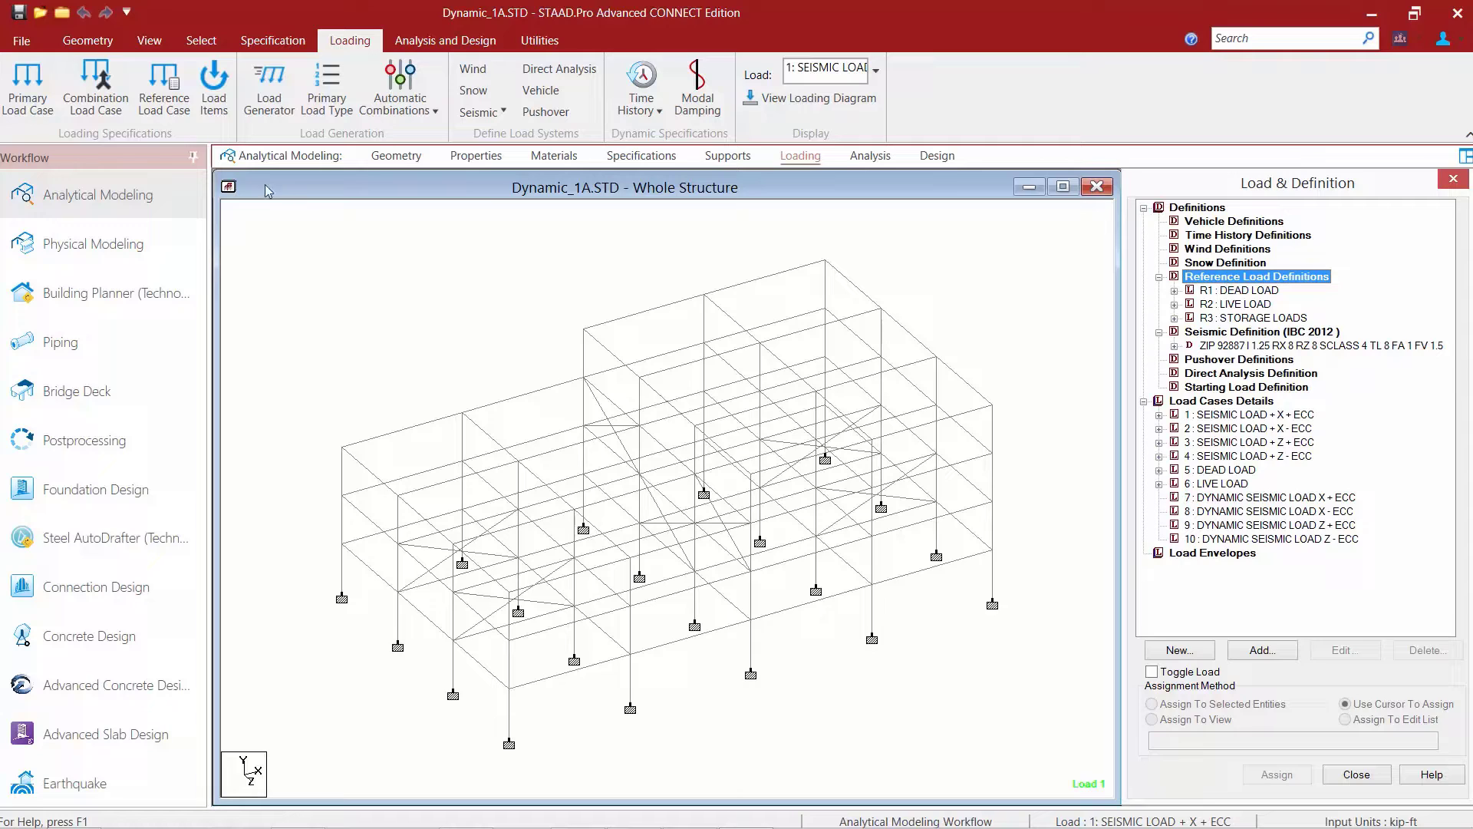
{"action": "left_click", "coordinate": [153, 106]}
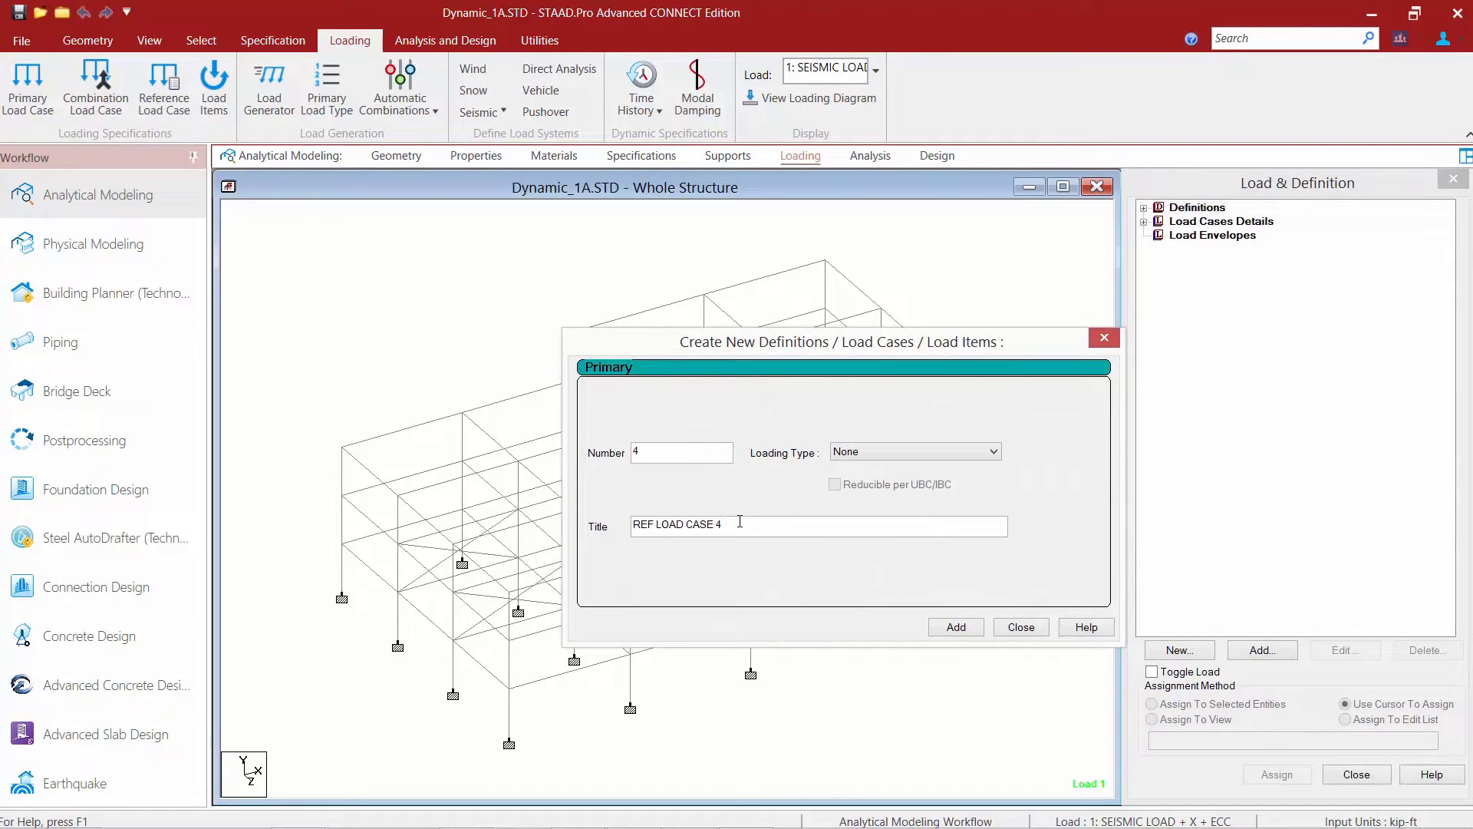
{"action": "left_click_drag", "start_coordinate": [725, 524], "coordinate": [706, 512]}
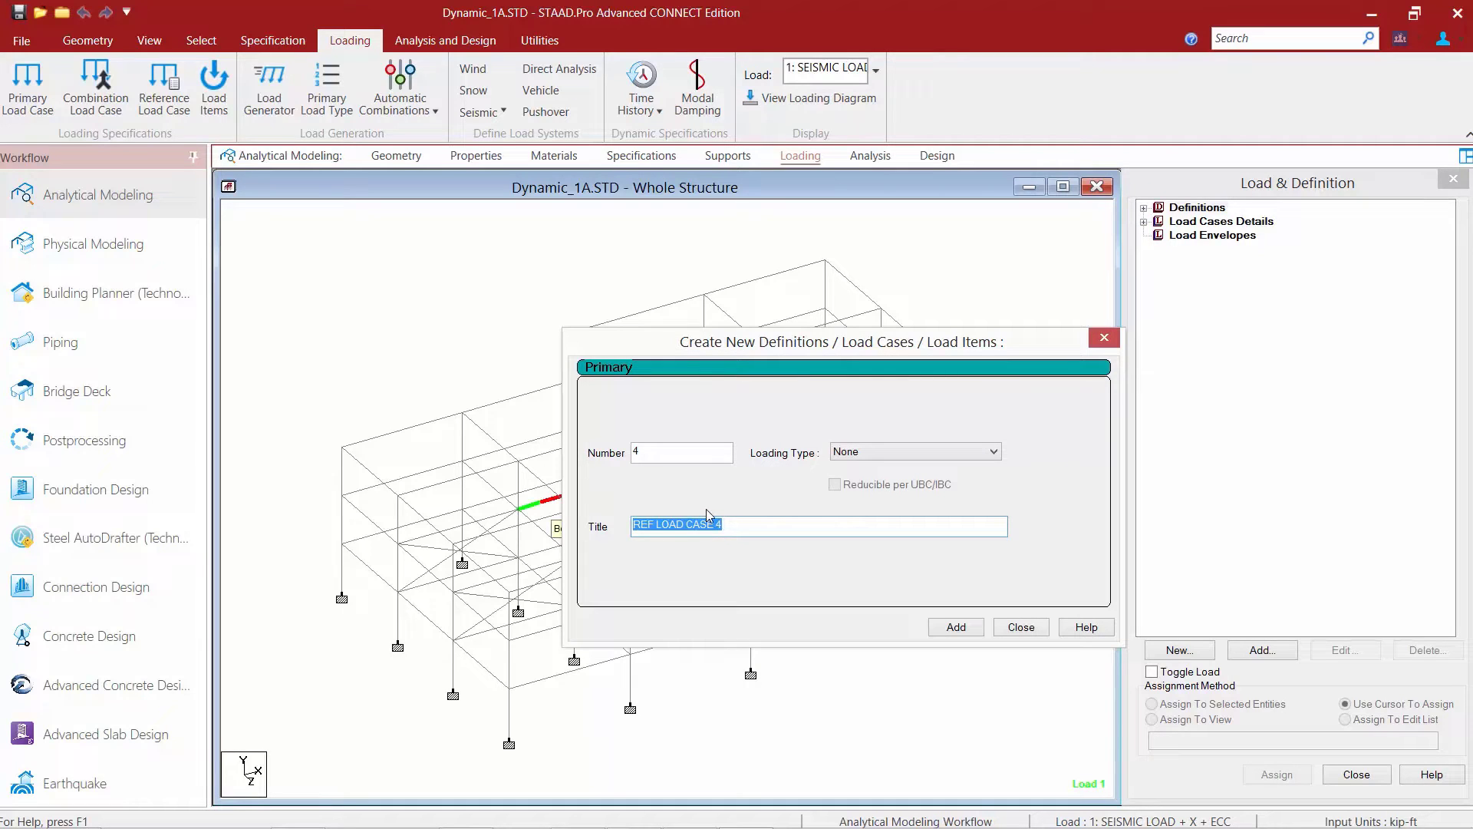
{"action": "type", "text": "Dynamic Mass"}
{"action": "left_click", "coordinate": [853, 456]}
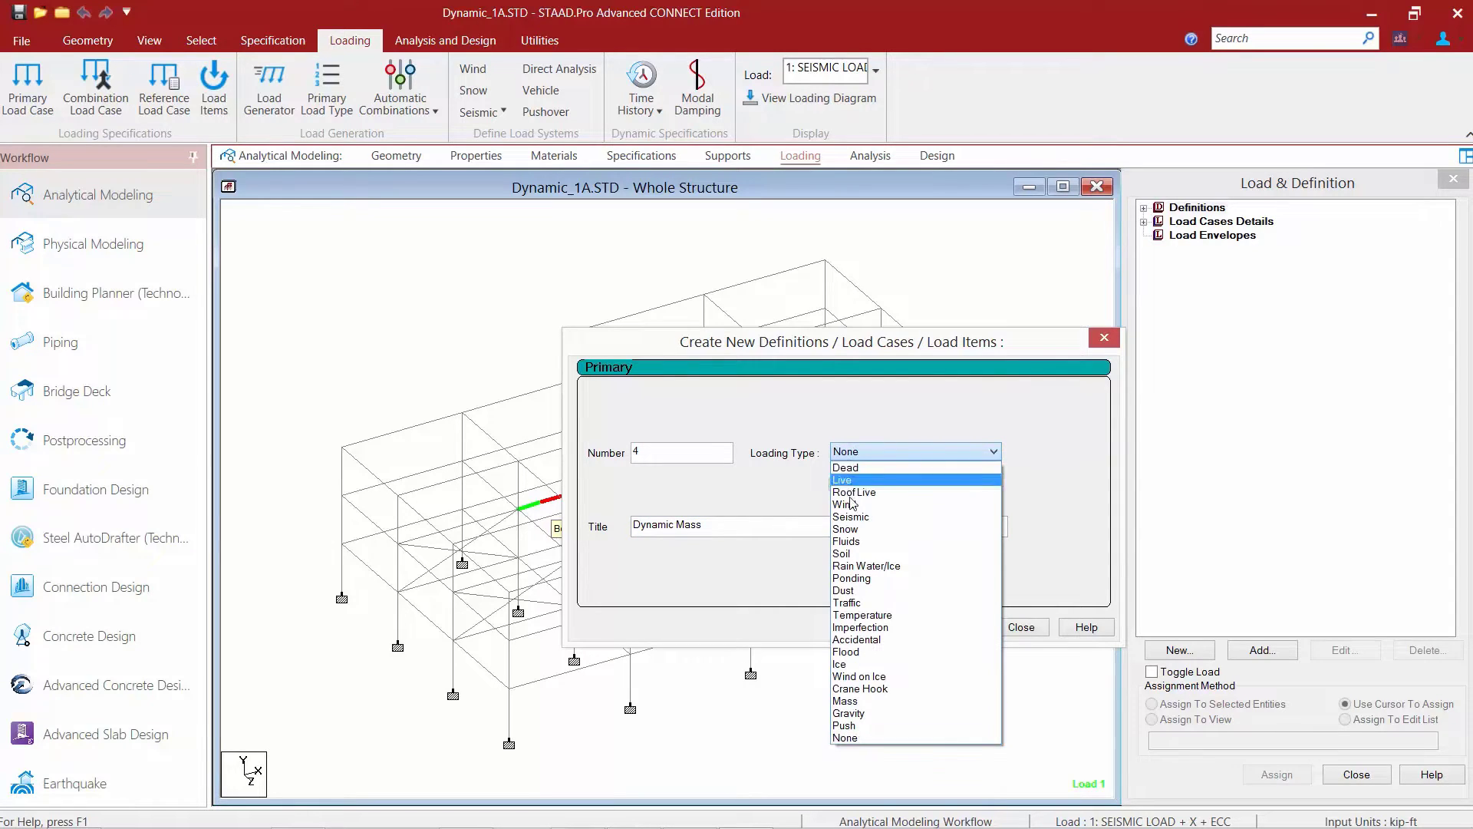
{"action": "left_click", "coordinate": [845, 700]}
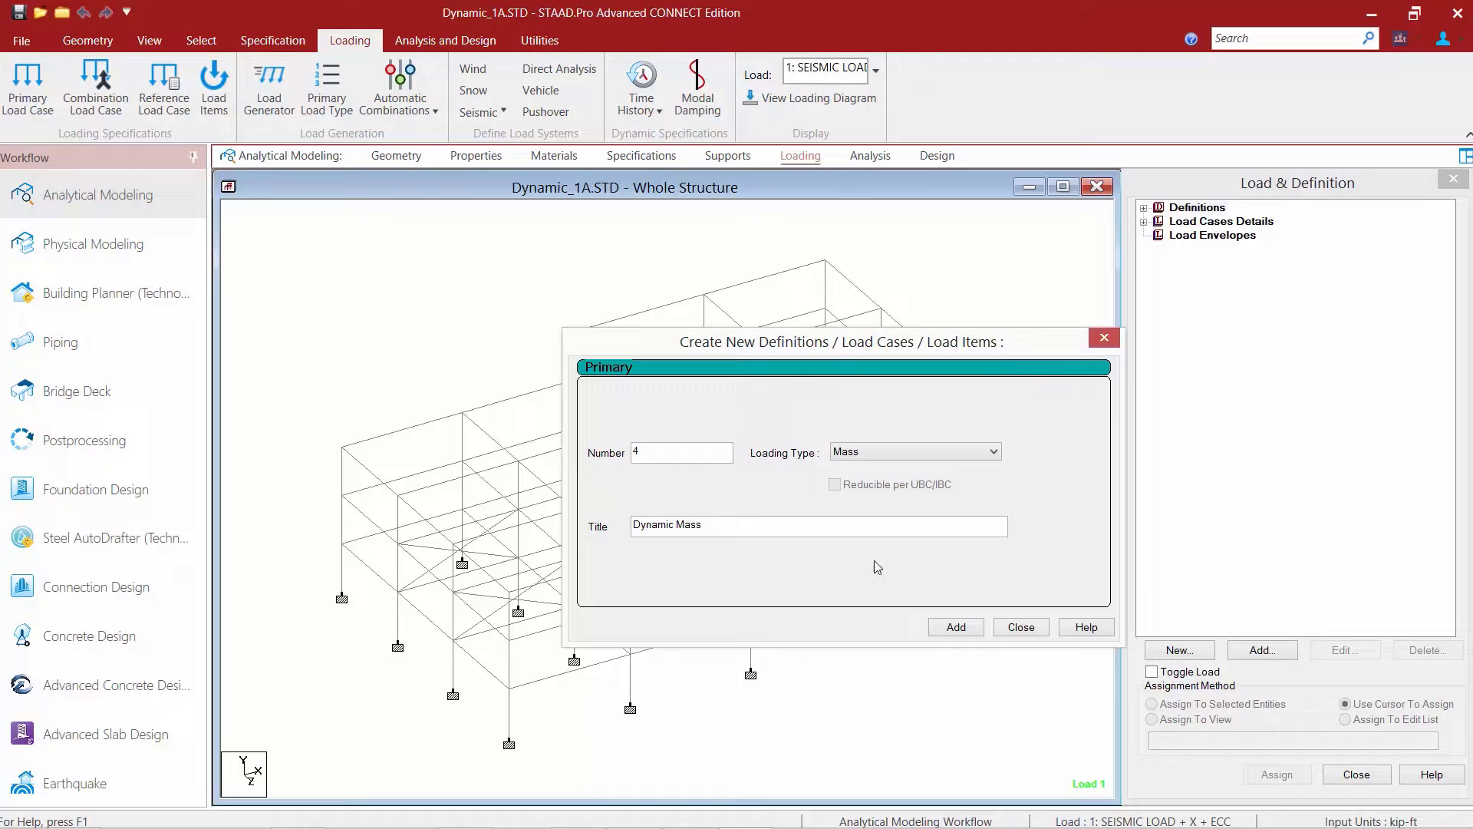
{"action": "left_click", "coordinate": [957, 629]}
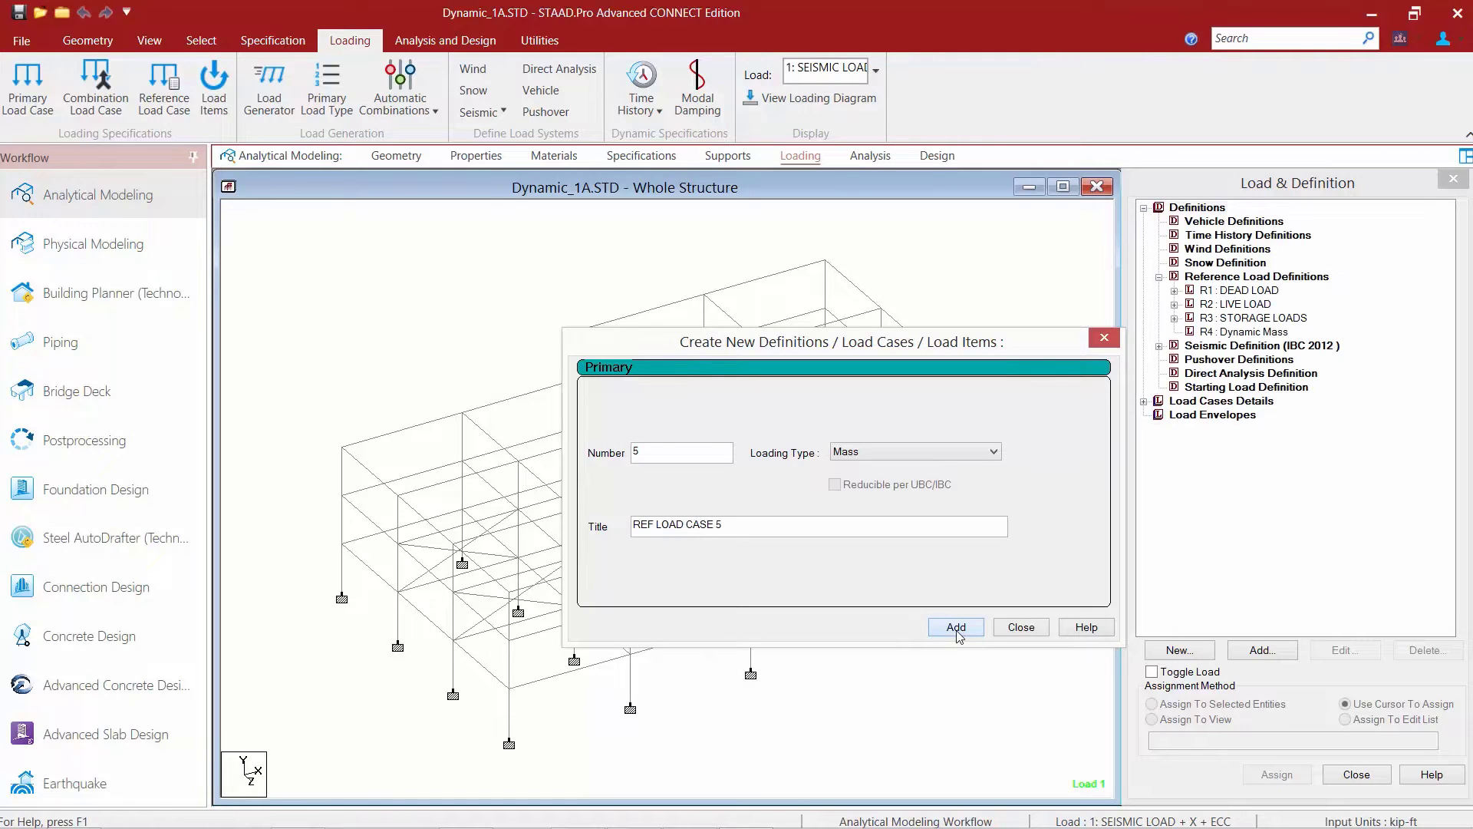
{"action": "left_click", "coordinate": [1021, 628]}
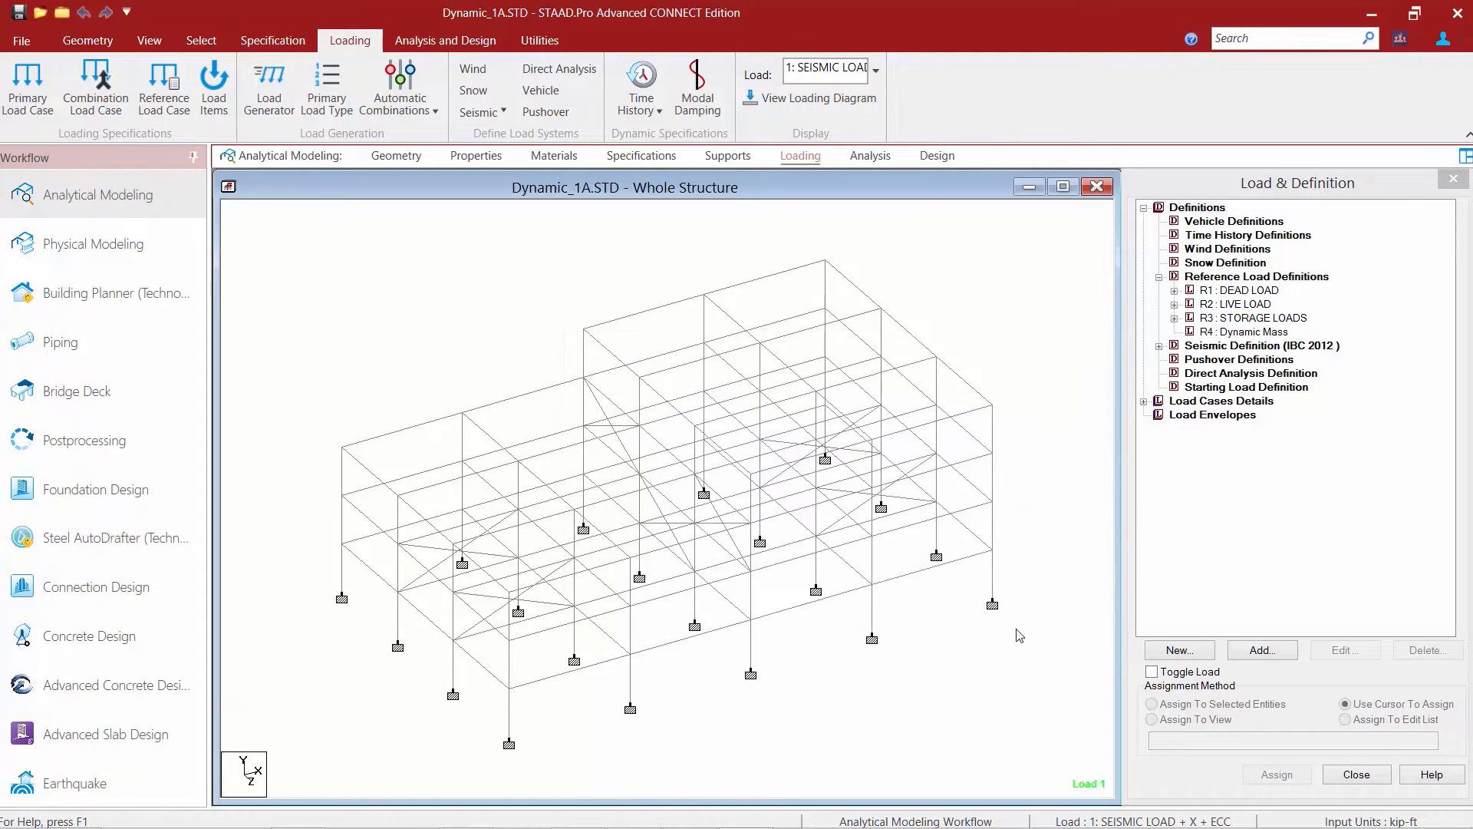
Add a selfweight load in the X direction with factor 1 to the Dynamic Mass reference load case.
{"action": "left_click", "coordinate": [1248, 336]}
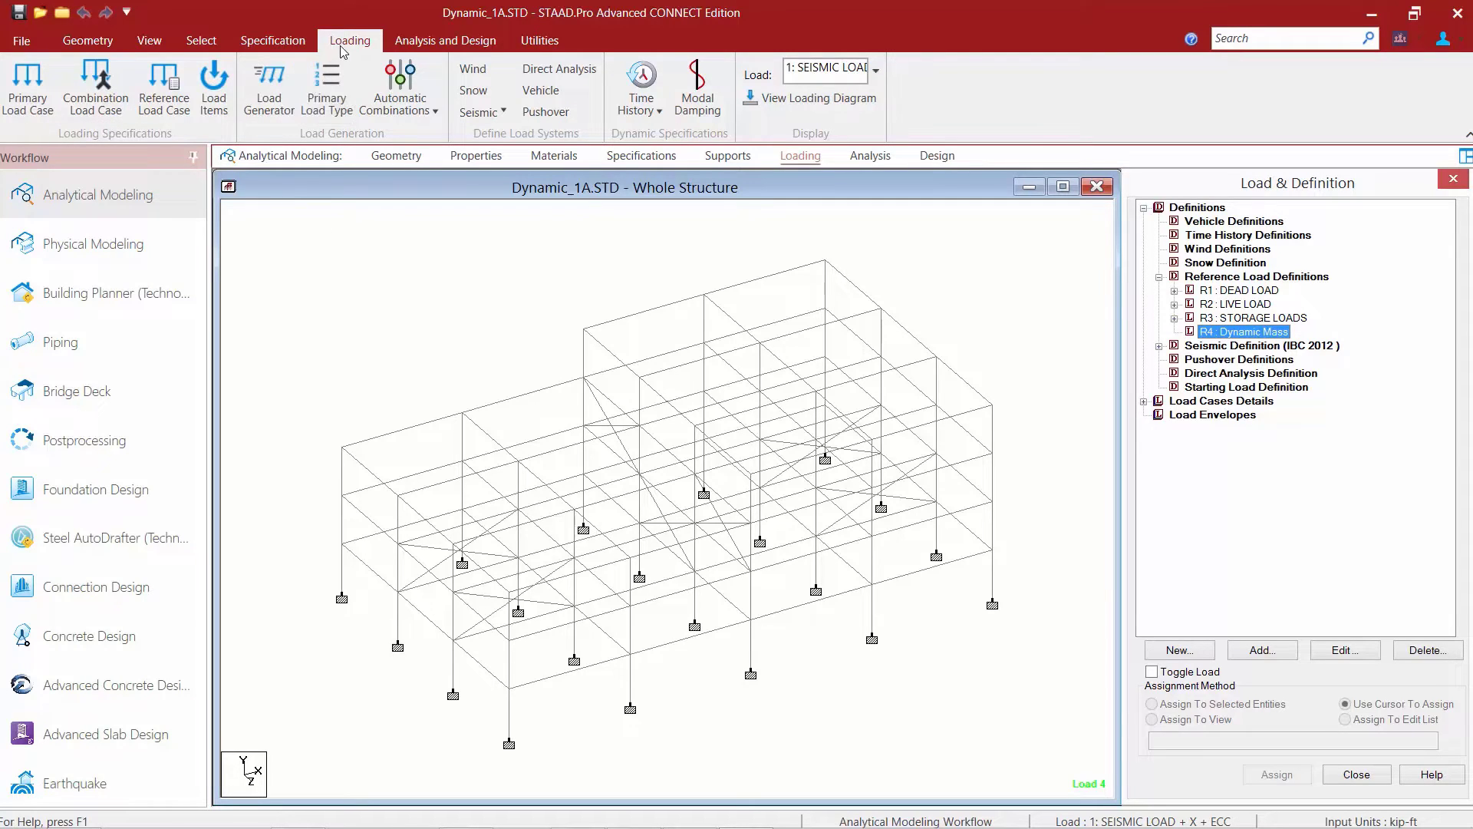
{"action": "left_click", "coordinate": [220, 97]}
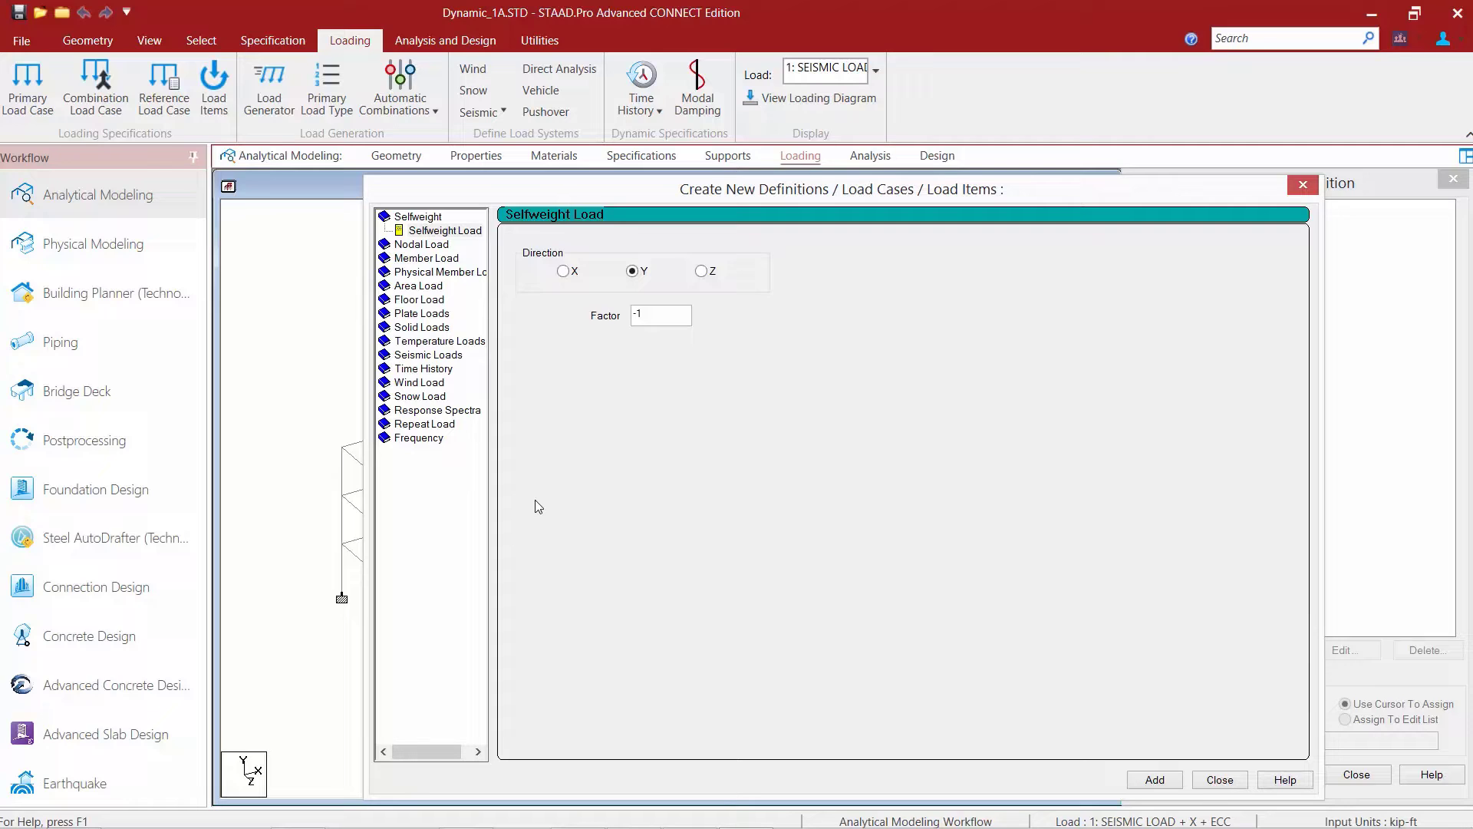
{"action": "left_click", "coordinate": [438, 230]}
{"action": "left_click", "coordinate": [563, 272]}
{"action": "left_click_drag", "start_coordinate": [649, 322], "coordinate": [568, 307]}
{"action": "type", "text": "1"}
{"action": "left_click", "coordinate": [639, 323]}
{"action": "left_click", "coordinate": [1154, 781]}
Add selfweight loads with factor 1 in the Y and Z directions to the Dynamic Mass case.
{"action": "left_click", "coordinate": [638, 272]}
{"action": "left_click", "coordinate": [1155, 780]}
{"action": "left_click", "coordinate": [702, 271]}
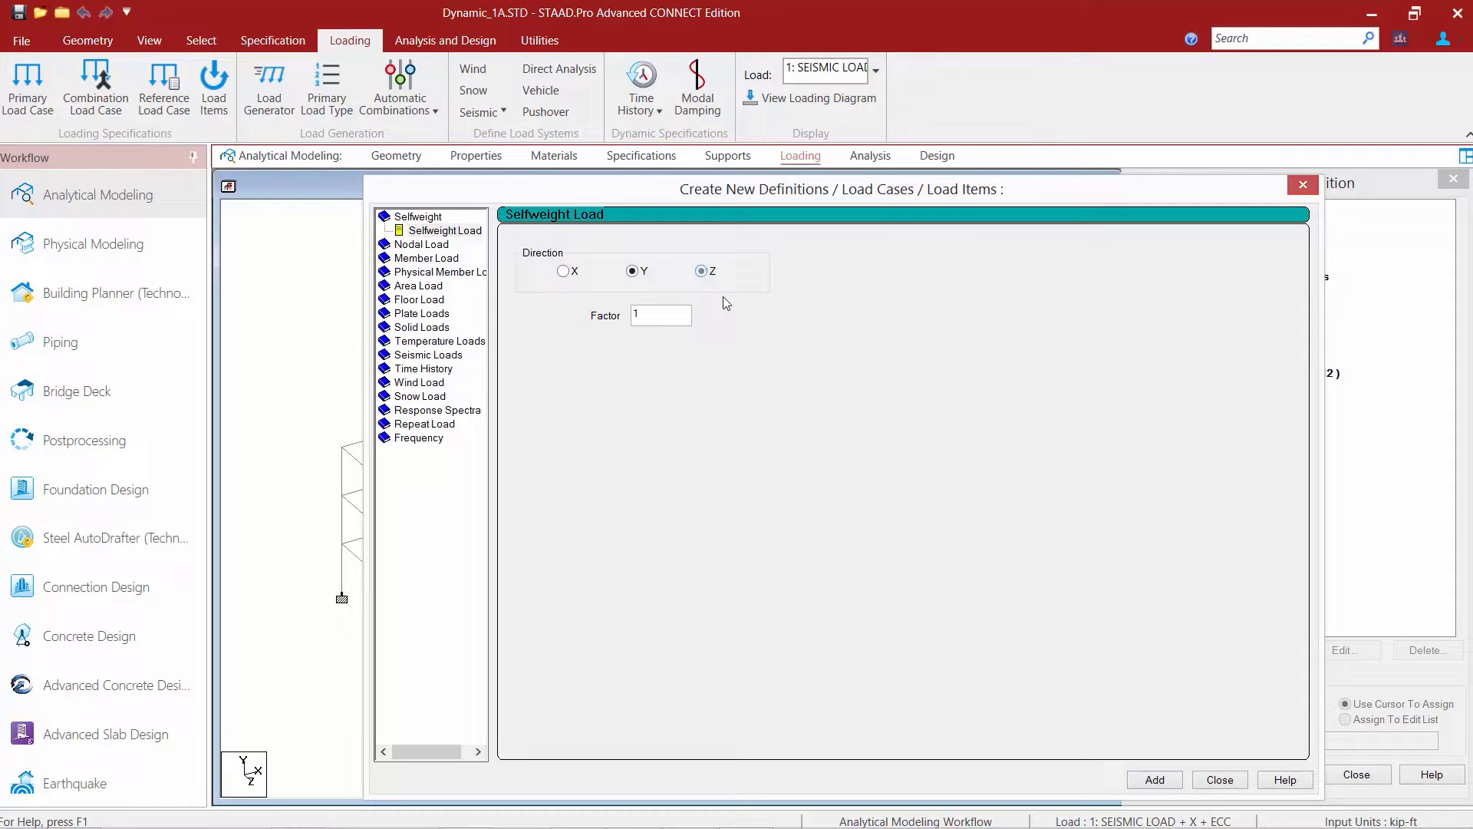
{"action": "left_click", "coordinate": [1149, 780]}
Add a 0.02 kip/ft2 floor load in Global X over the Y range from 5 to 45 ft.
{"action": "left_click", "coordinate": [415, 302]}
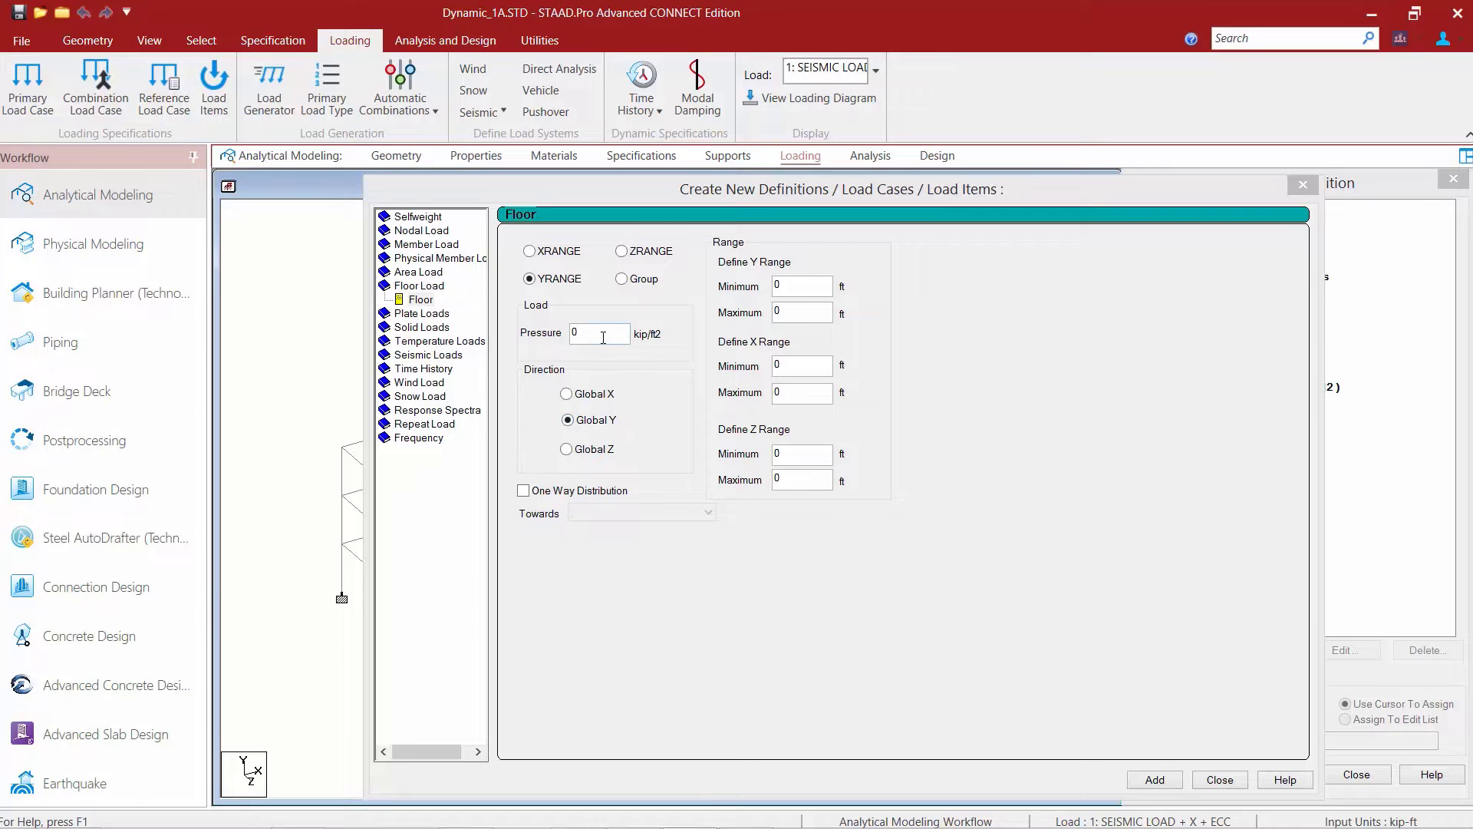
{"action": "left_click_drag", "start_coordinate": [603, 338], "coordinate": [534, 341]}
{"action": "type", "text": "0"}
{"action": "left_click", "coordinate": [588, 334]}
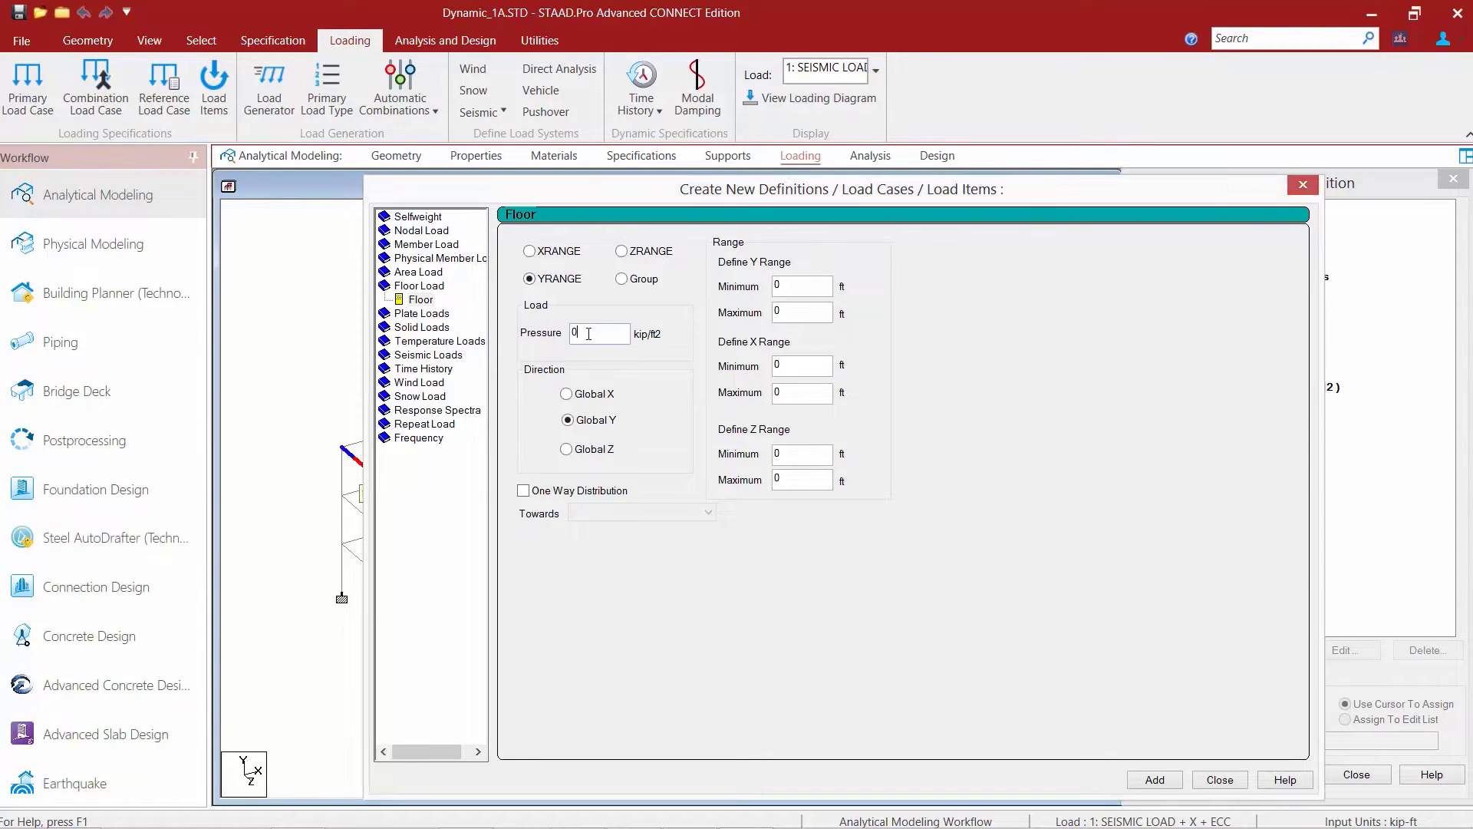
{"action": "left_click_drag", "start_coordinate": [588, 334], "coordinate": [510, 317]}
{"action": "type", "text": "0.02"}
{"action": "left_click", "coordinate": [574, 398]}
{"action": "left_click_drag", "start_coordinate": [788, 286], "coordinate": [766, 286]}
{"action": "type", "text": "5"}
{"action": "type", "text": "45"}
{"action": "left_click", "coordinate": [1143, 781]}
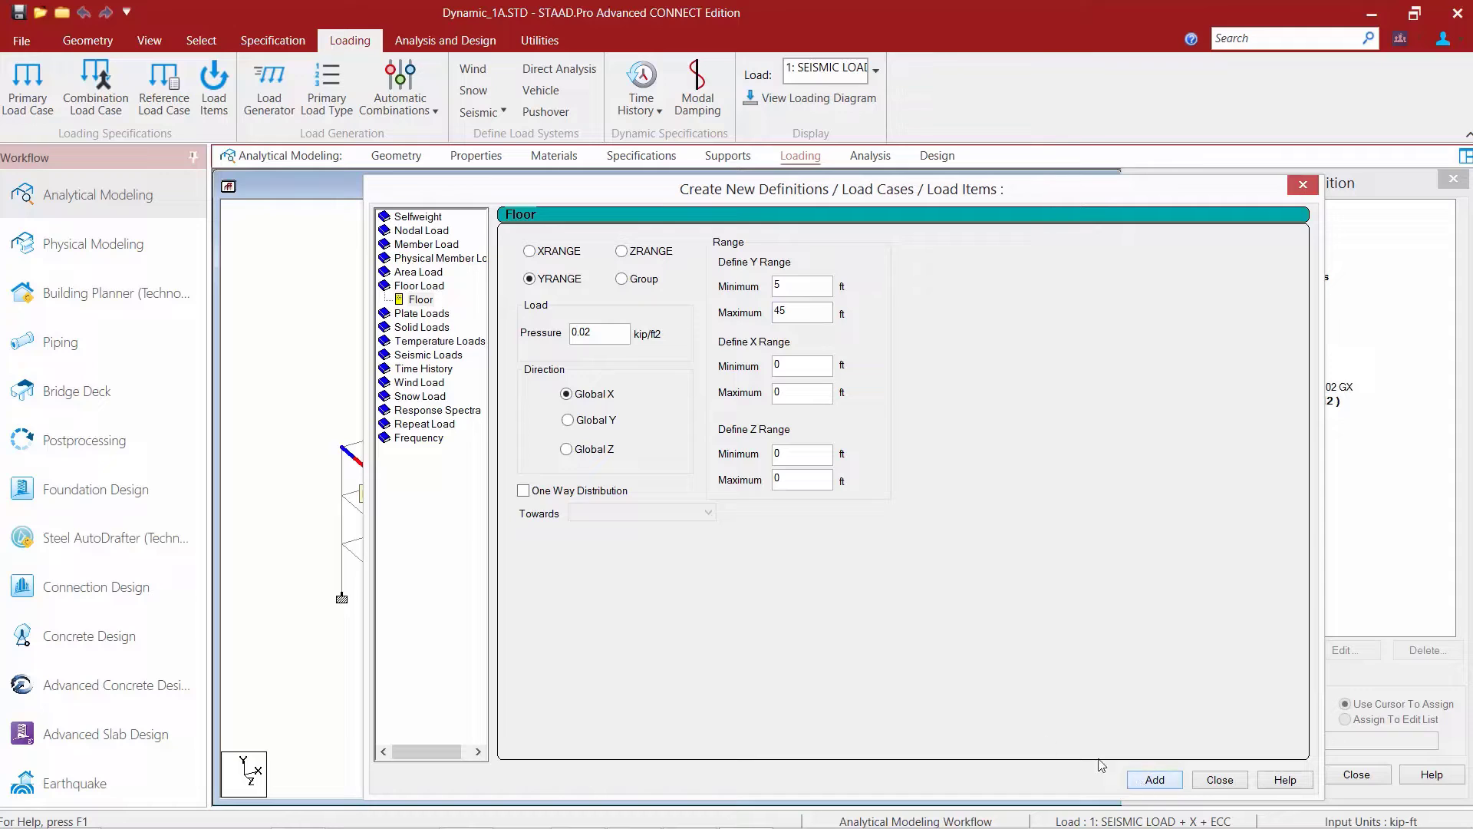
Add the same 0.02 kip/ft2 Y-range floor load in the Global Y and Global Z directions.
{"action": "left_click", "coordinate": [567, 420]}
{"action": "left_click", "coordinate": [1151, 784]}
{"action": "left_click", "coordinate": [583, 451]}
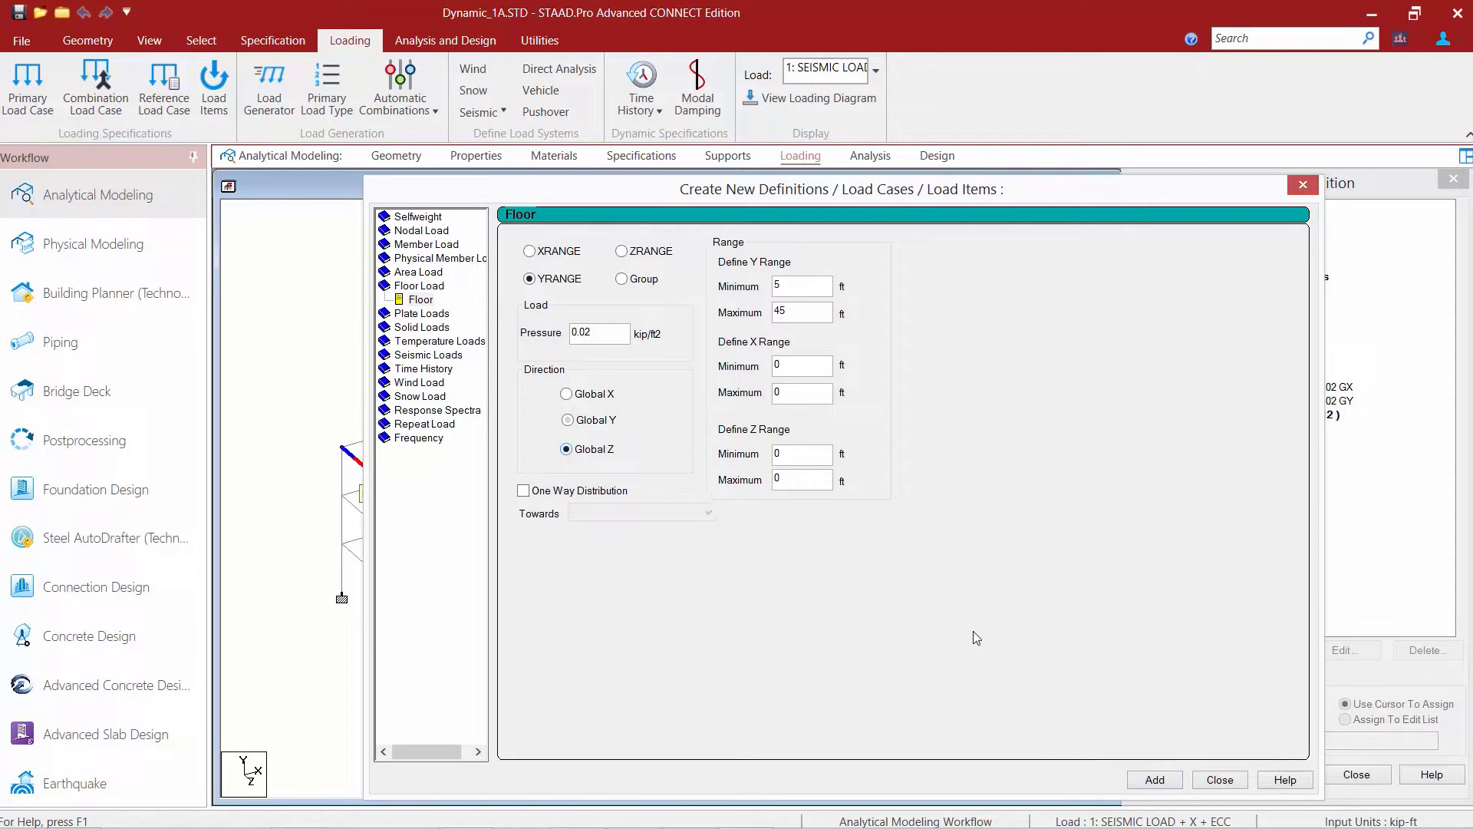
{"action": "left_click", "coordinate": [1174, 783]}
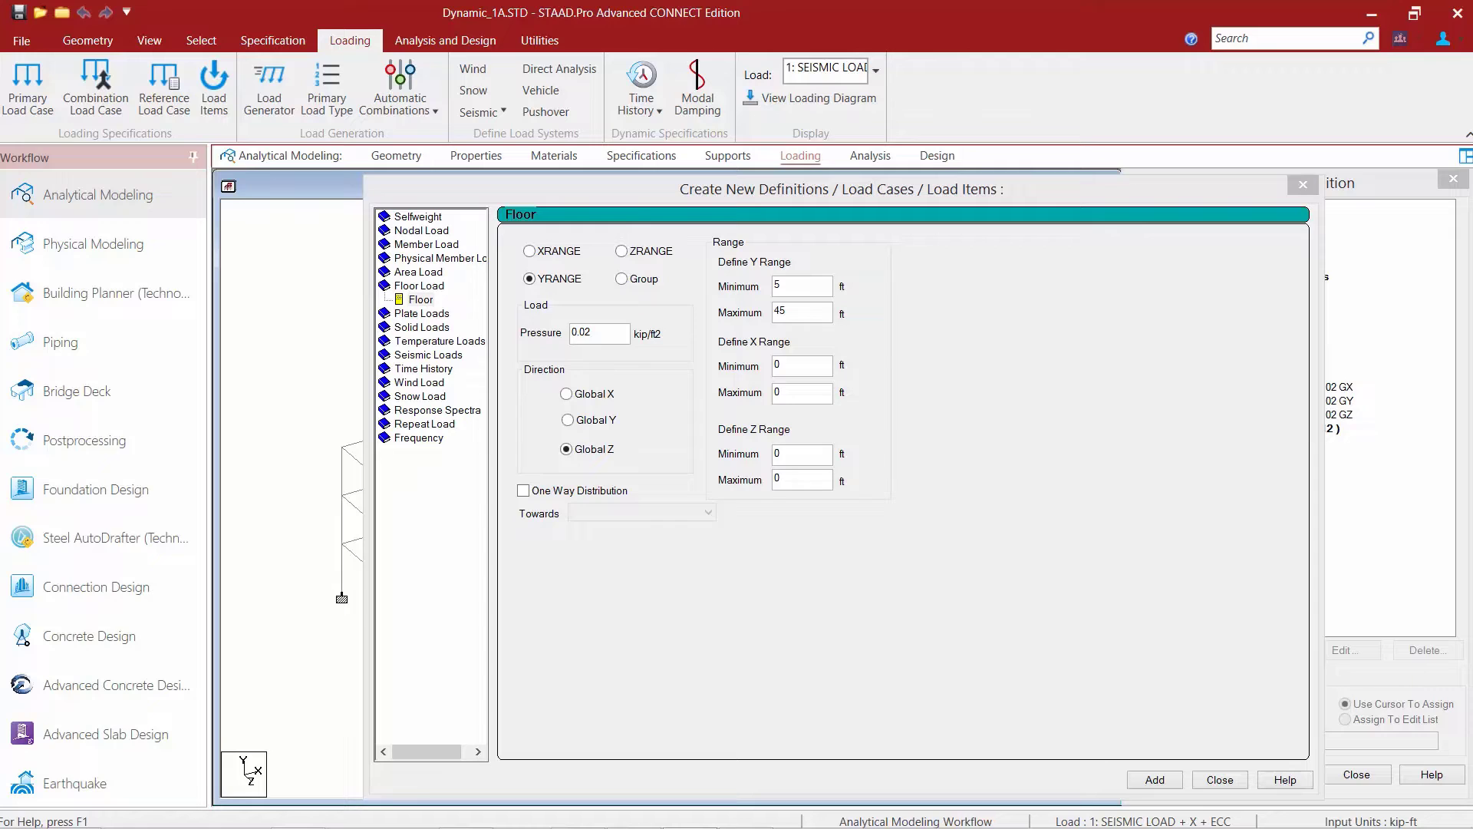
Add a 0.06 kip/ft2 floor load in Global X on the _BASEMENT member group.
{"action": "left_click", "coordinate": [516, 335]}
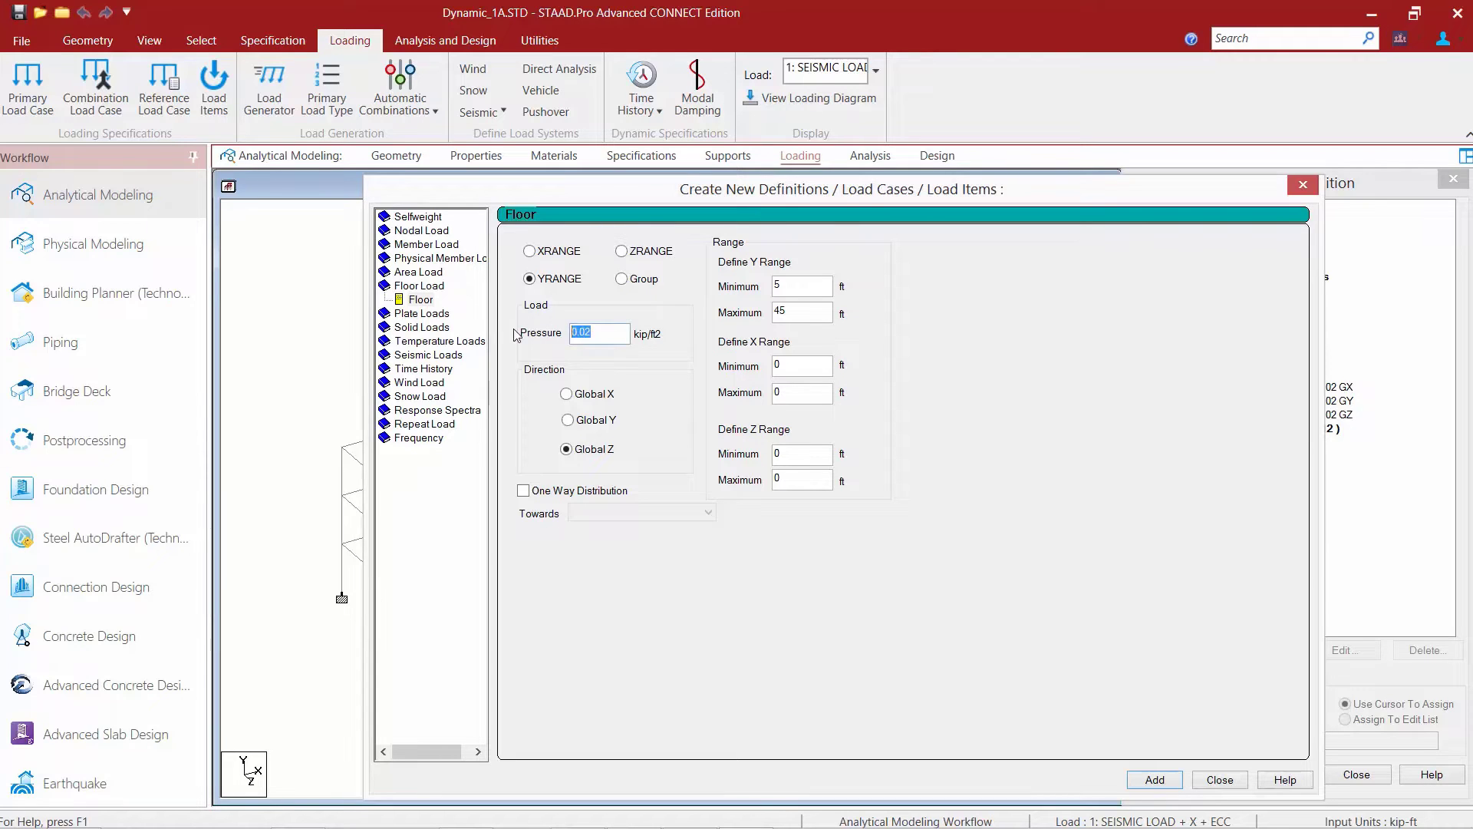
{"action": "type", "text": "0.06"}
{"action": "left_click", "coordinate": [646, 278]}
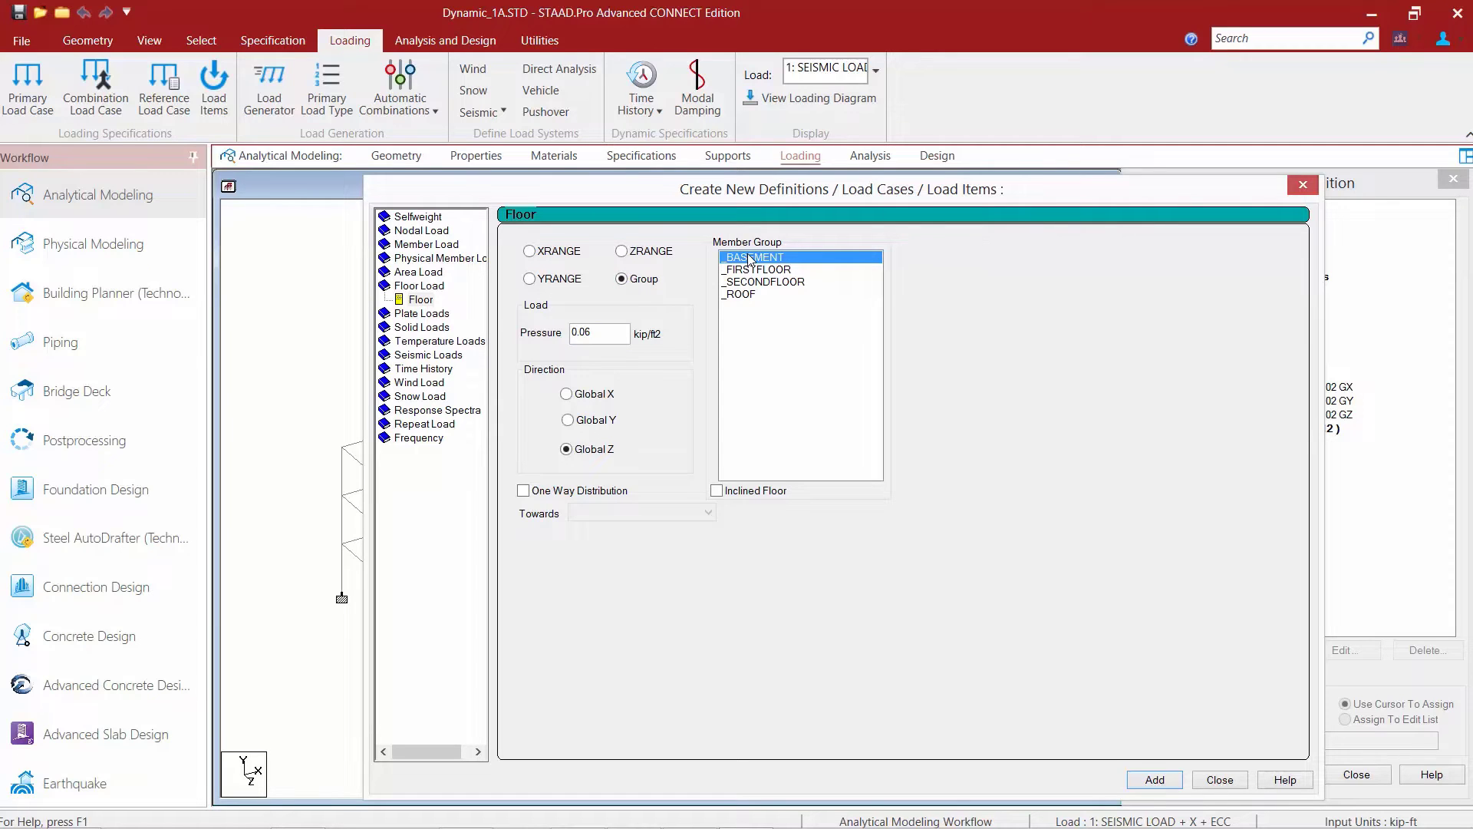
{"action": "left_click", "coordinate": [601, 394]}
{"action": "left_click", "coordinate": [1153, 779]}
Add the 0.06 kip/ft2 _BASEMENT group floor load in Global Y and Global Z, and finish adding load items.
{"action": "left_click", "coordinate": [588, 423]}
{"action": "left_click", "coordinate": [1162, 780]}
{"action": "left_click", "coordinate": [566, 450]}
{"action": "left_click", "coordinate": [1160, 780]}
{"action": "left_click", "coordinate": [1218, 779]}
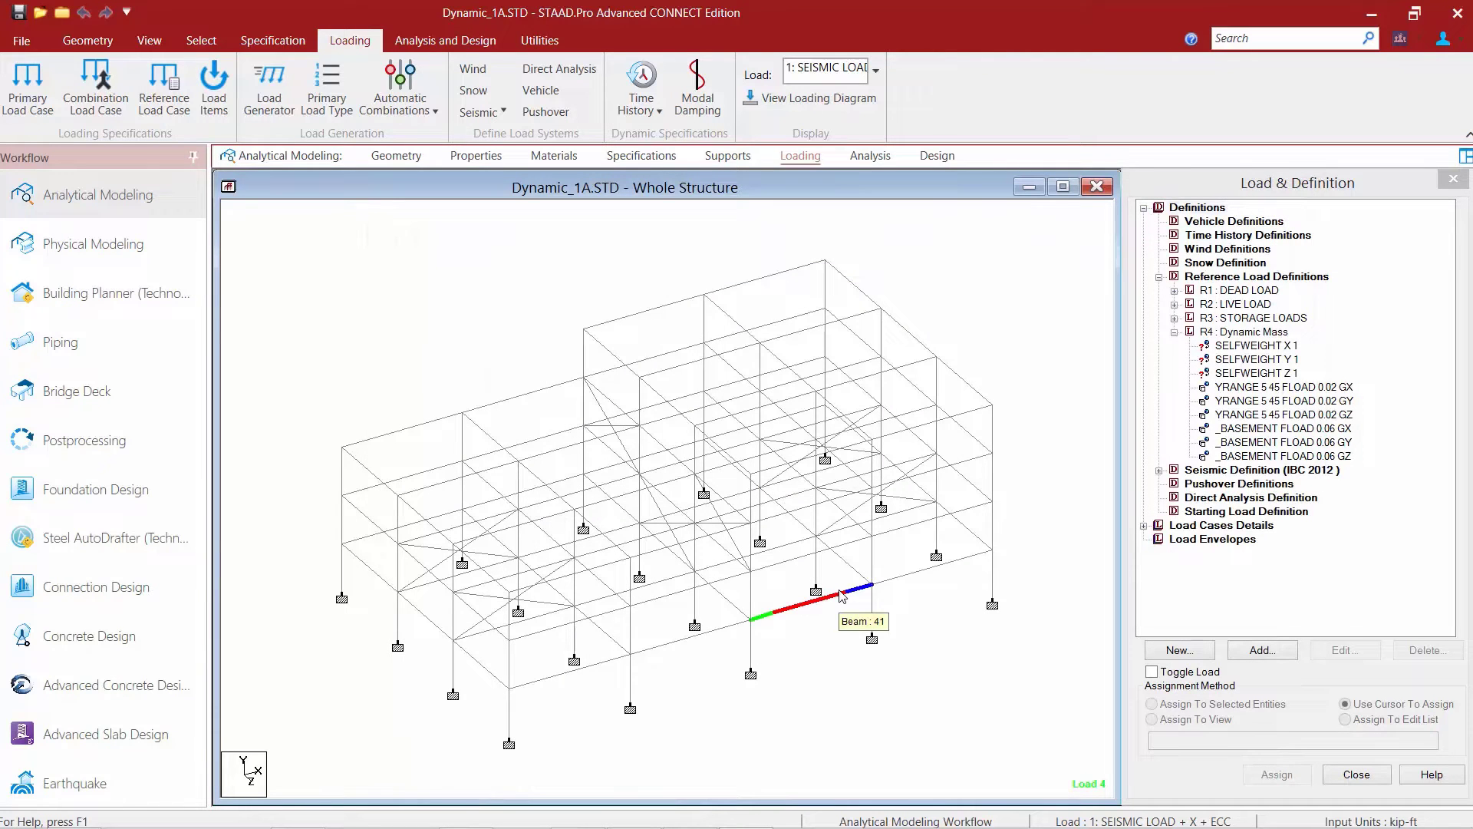
Inspect the distribution of the Y-range and _BASEMENT floor loads of the Dynamic Mass case on the model.
{"action": "left_click", "coordinate": [1241, 400]}
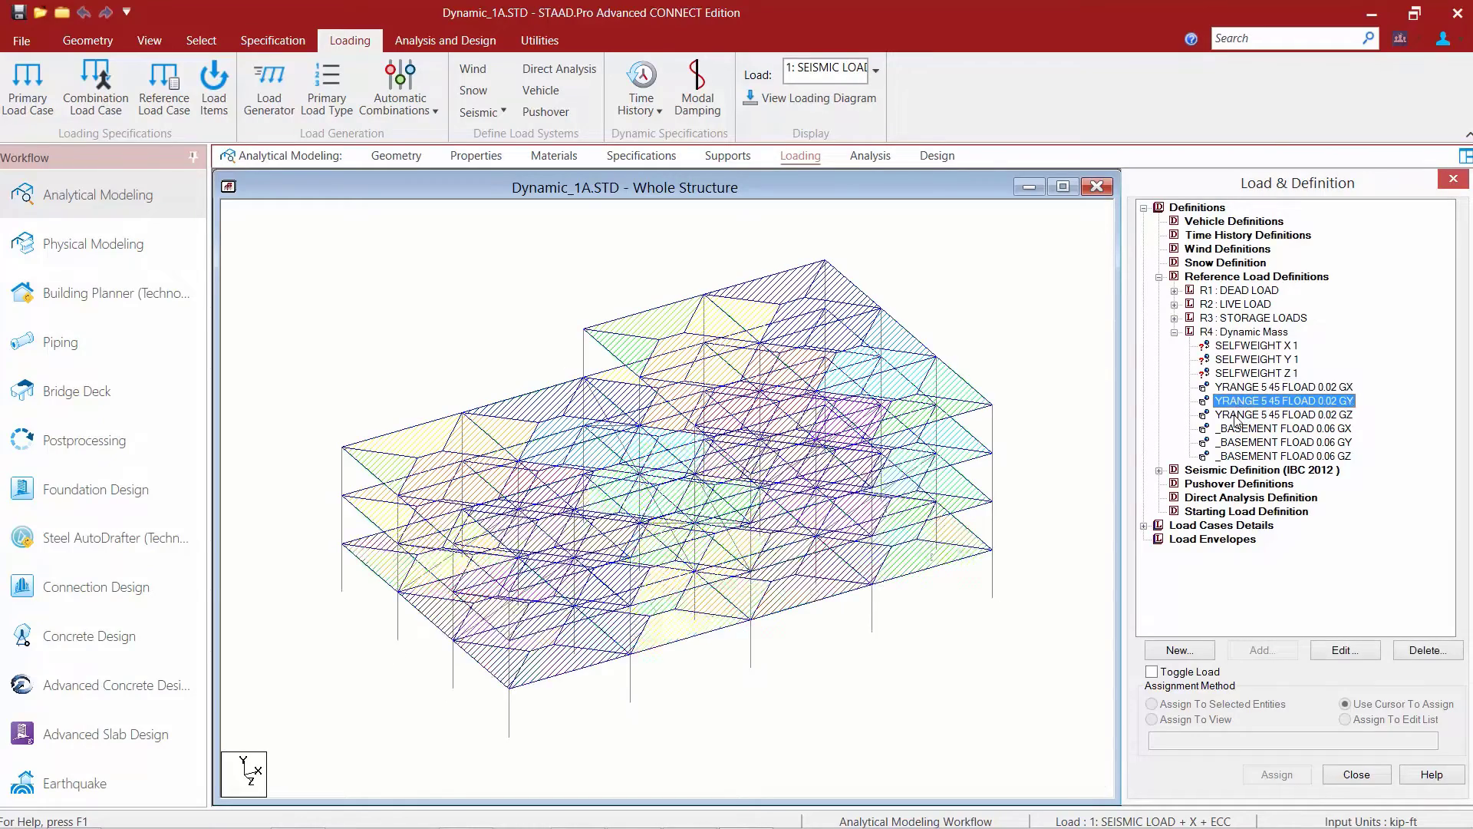
{"action": "left_click", "coordinate": [1236, 415]}
{"action": "left_click", "coordinate": [1233, 428]}
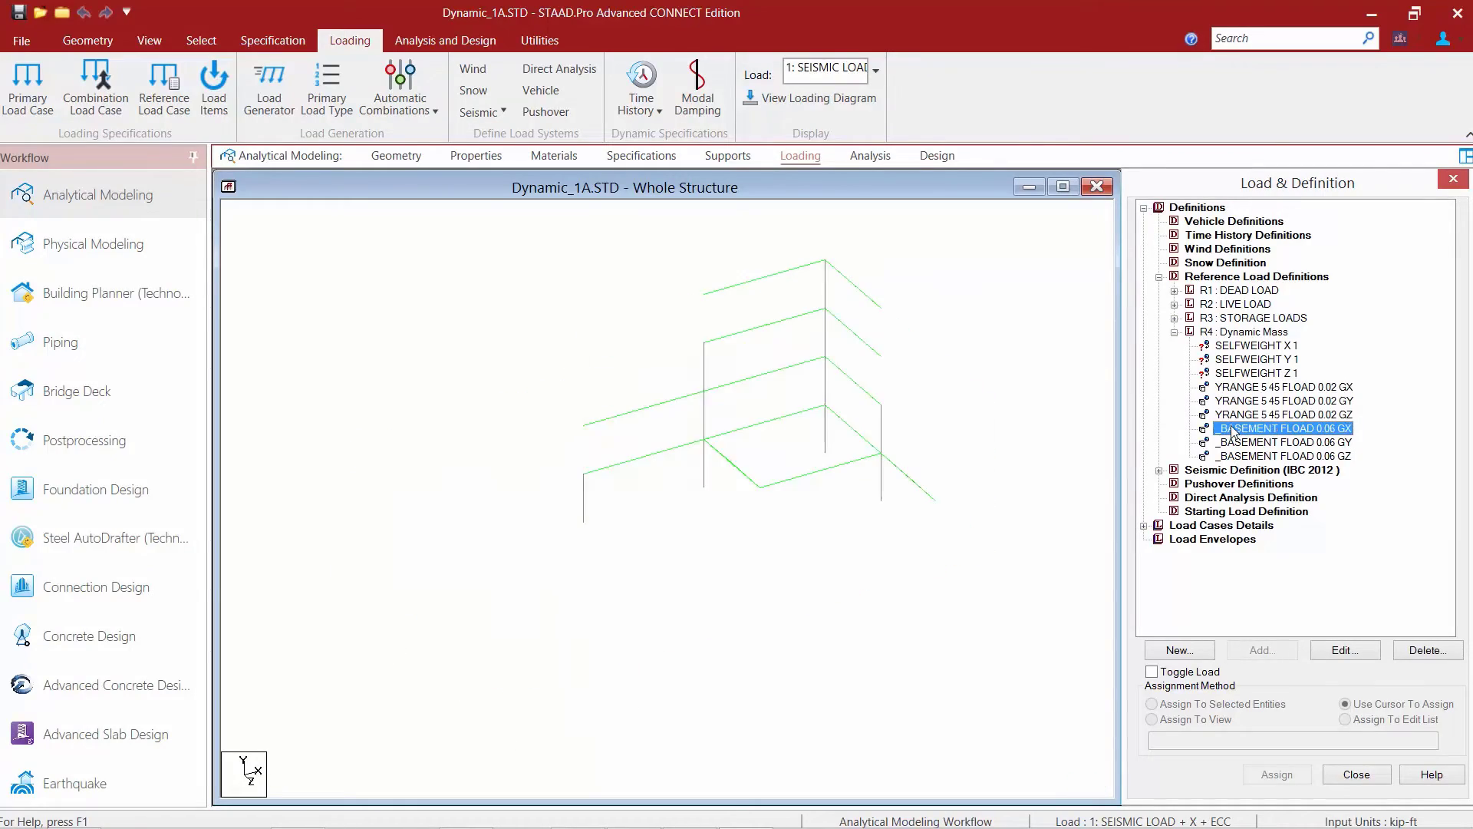
{"action": "left_click", "coordinate": [1232, 442]}
{"action": "left_click", "coordinate": [1234, 455]}
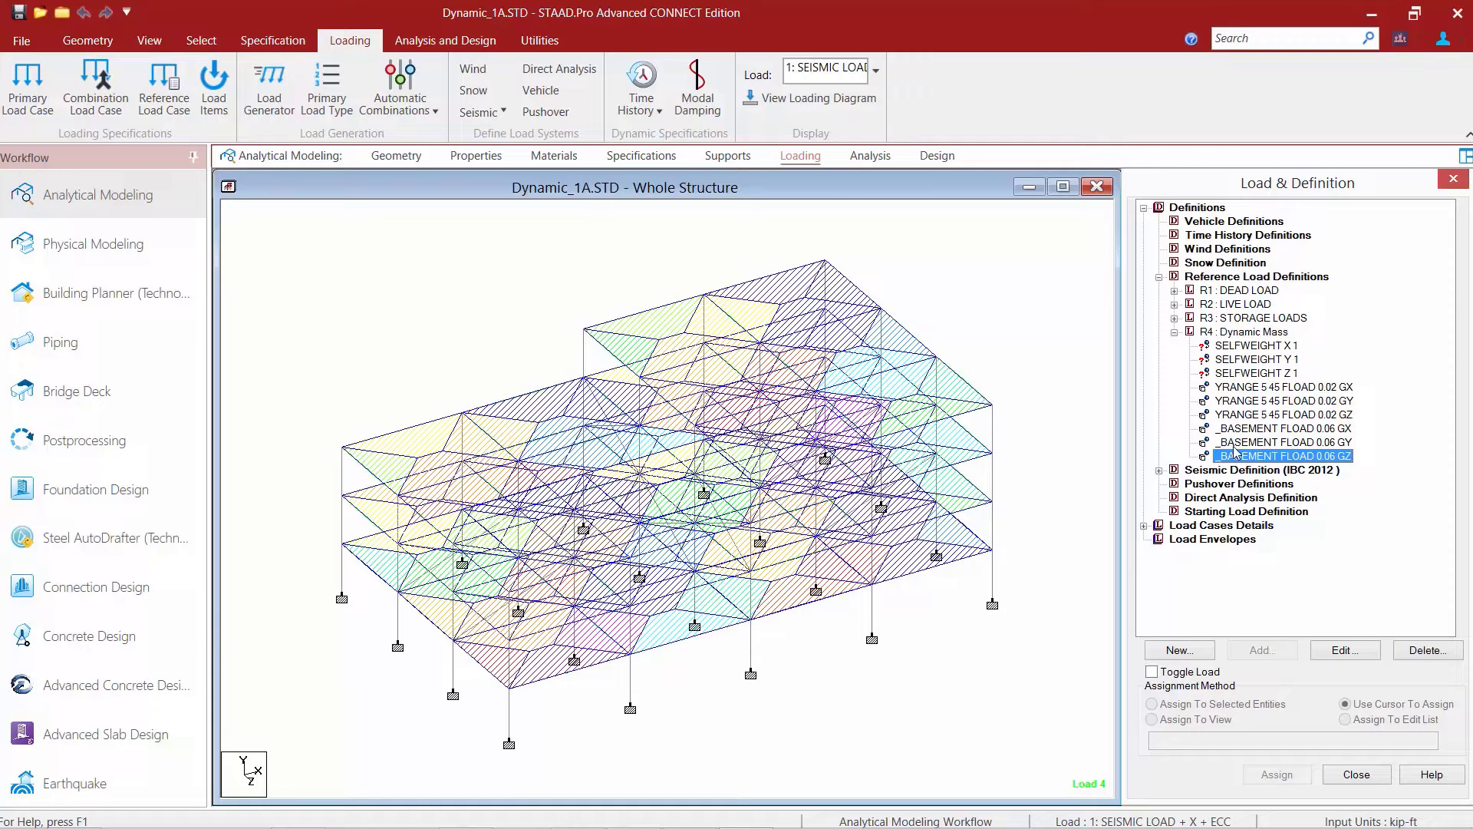
Assign the X selfweight load of the Dynamic Mass case to the whole view.
{"action": "left_click", "coordinate": [1250, 346]}
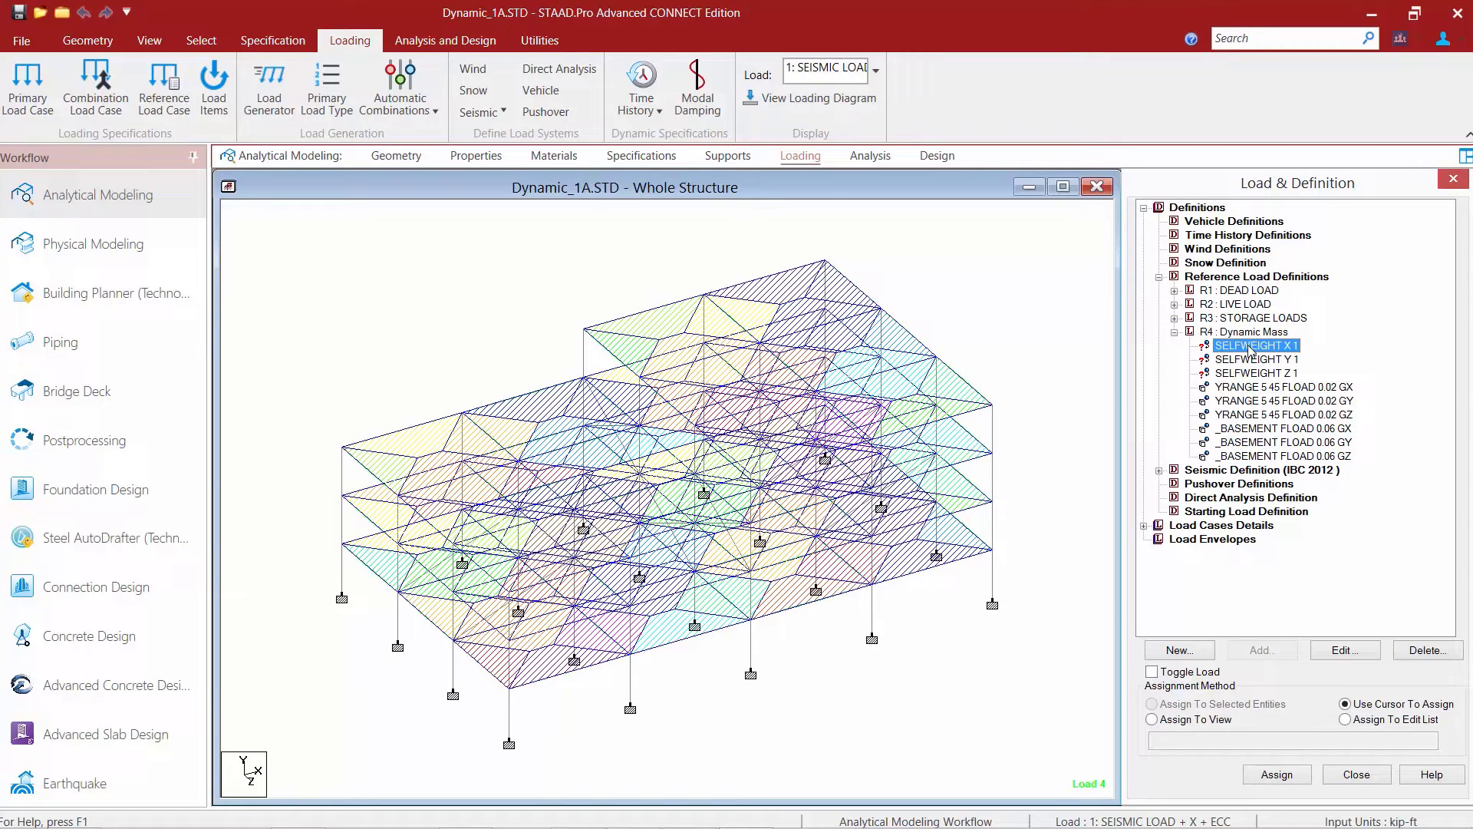
{"action": "left_click", "coordinate": [1186, 721]}
{"action": "left_click", "coordinate": [1289, 774]}
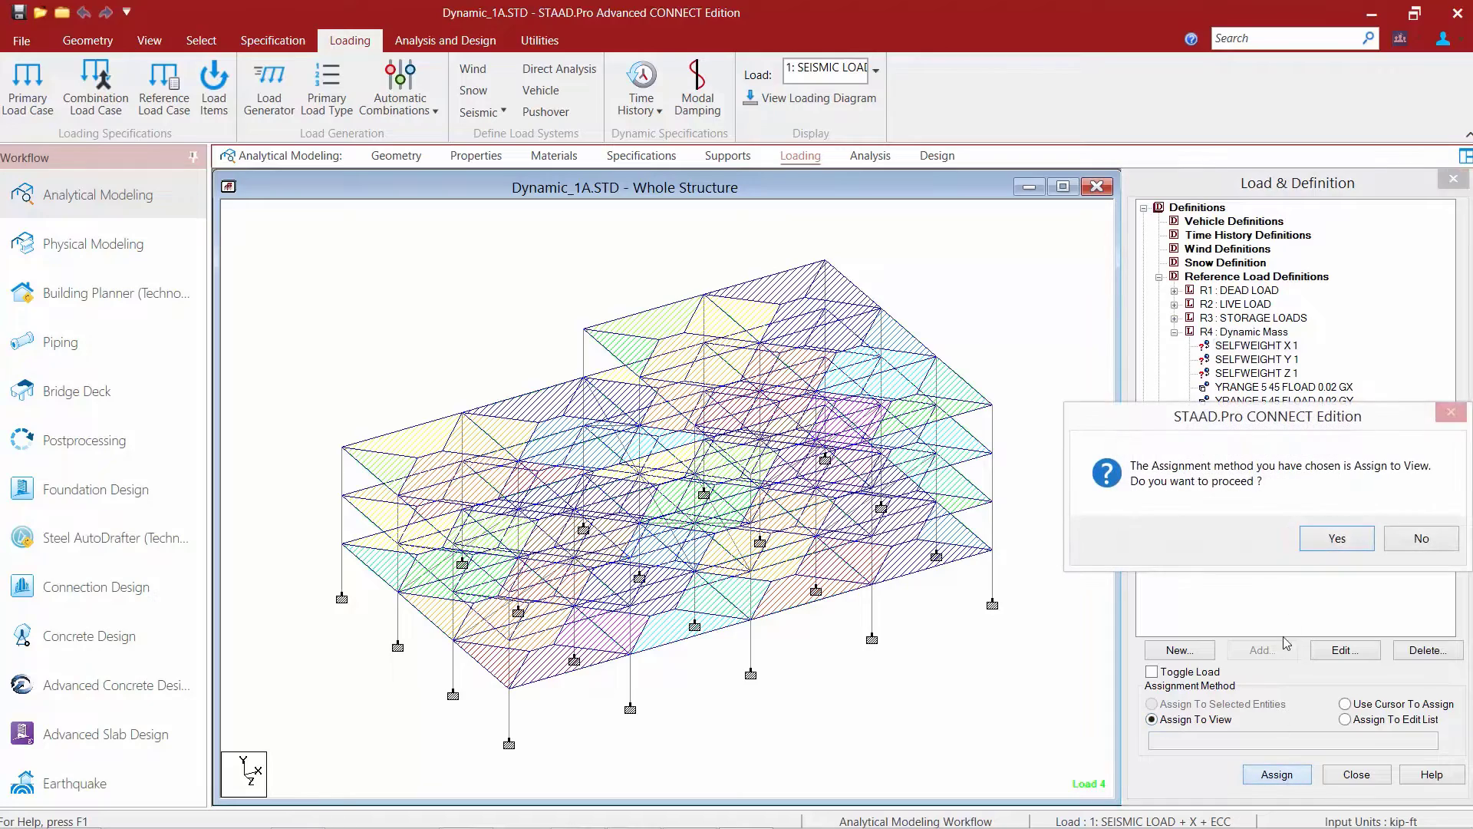
{"action": "left_click", "coordinate": [1326, 539]}
Assign the Y and Z selfweight loads of the Dynamic Mass case to the view and clear the member selection.
{"action": "left_click", "coordinate": [1239, 359]}
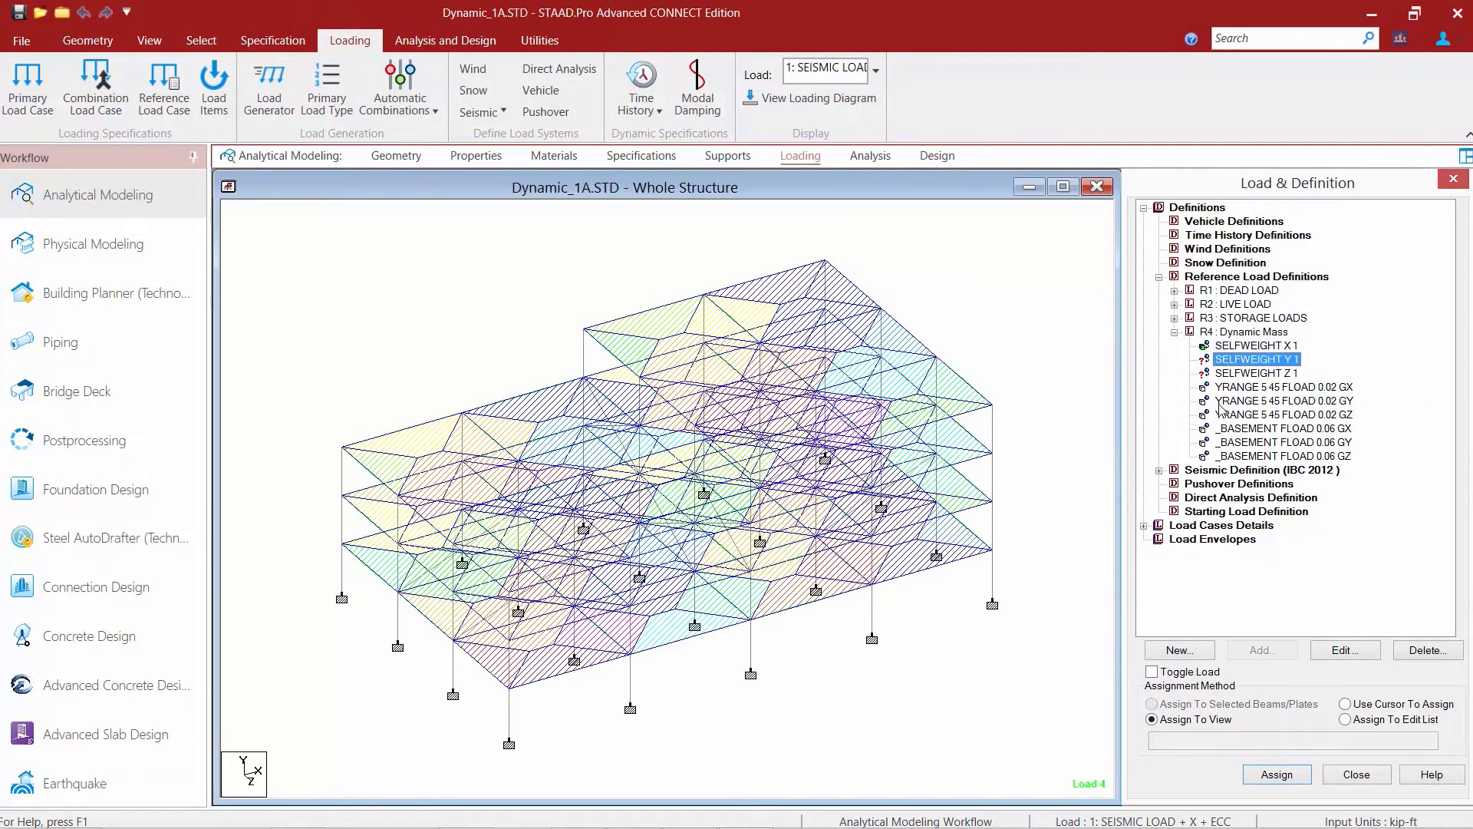
{"action": "left_click", "coordinate": [1275, 773]}
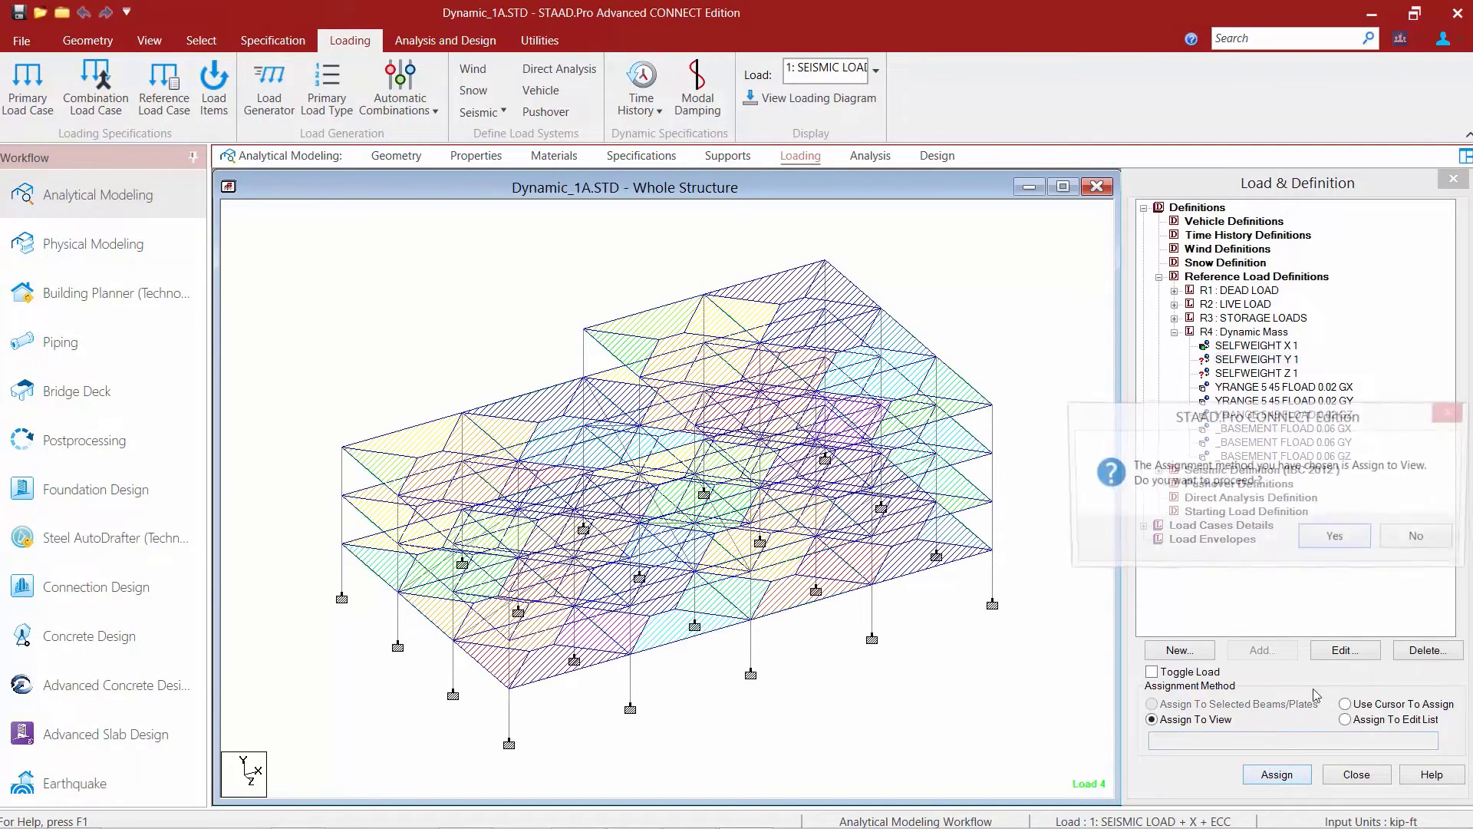
{"action": "left_click", "coordinate": [1337, 540]}
{"action": "left_click", "coordinate": [1247, 373]}
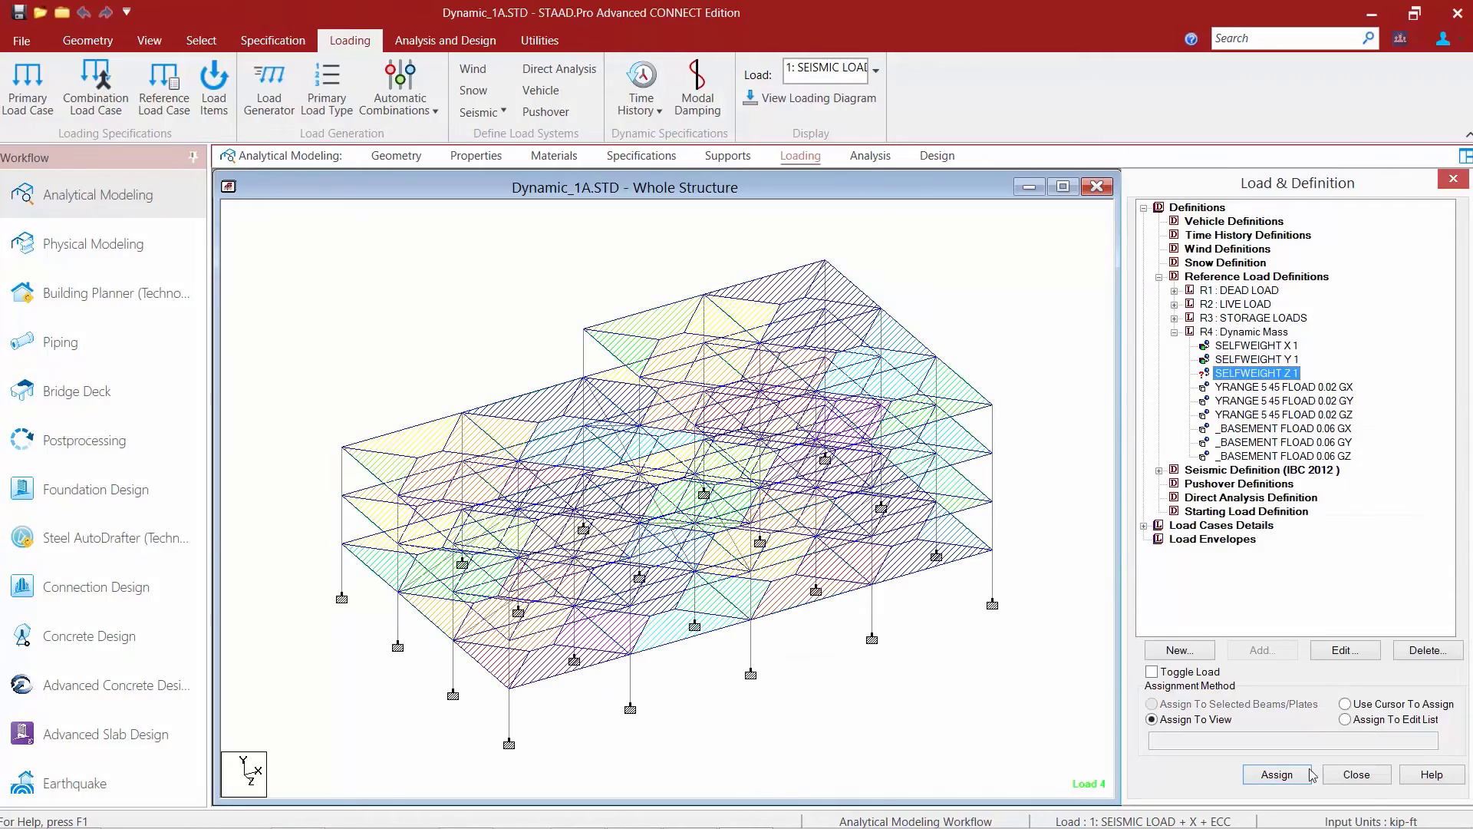
{"action": "left_click", "coordinate": [1277, 774]}
{"action": "left_click", "coordinate": [1327, 540]}
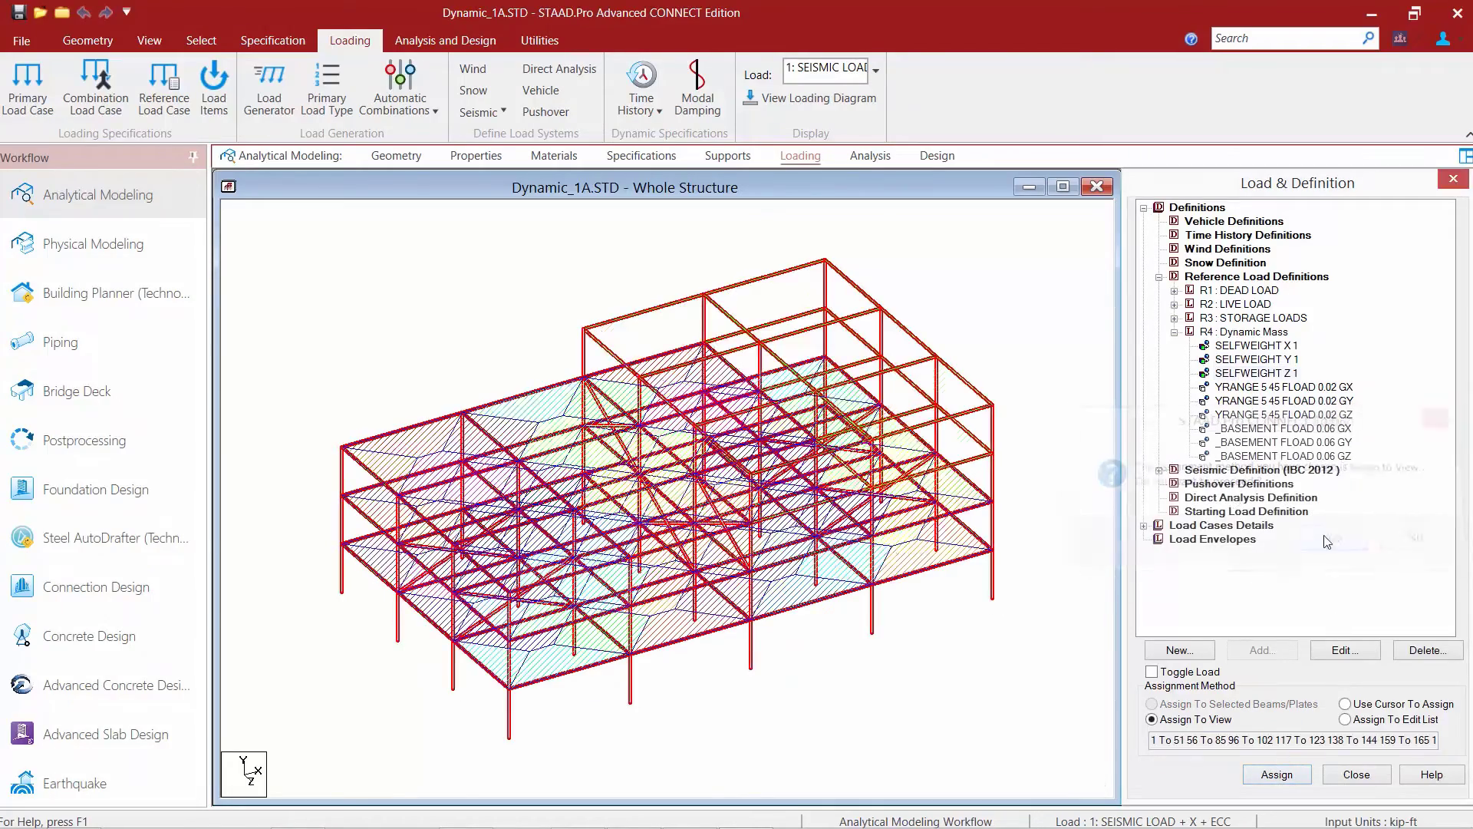
{"action": "left_click", "coordinate": [1014, 357]}
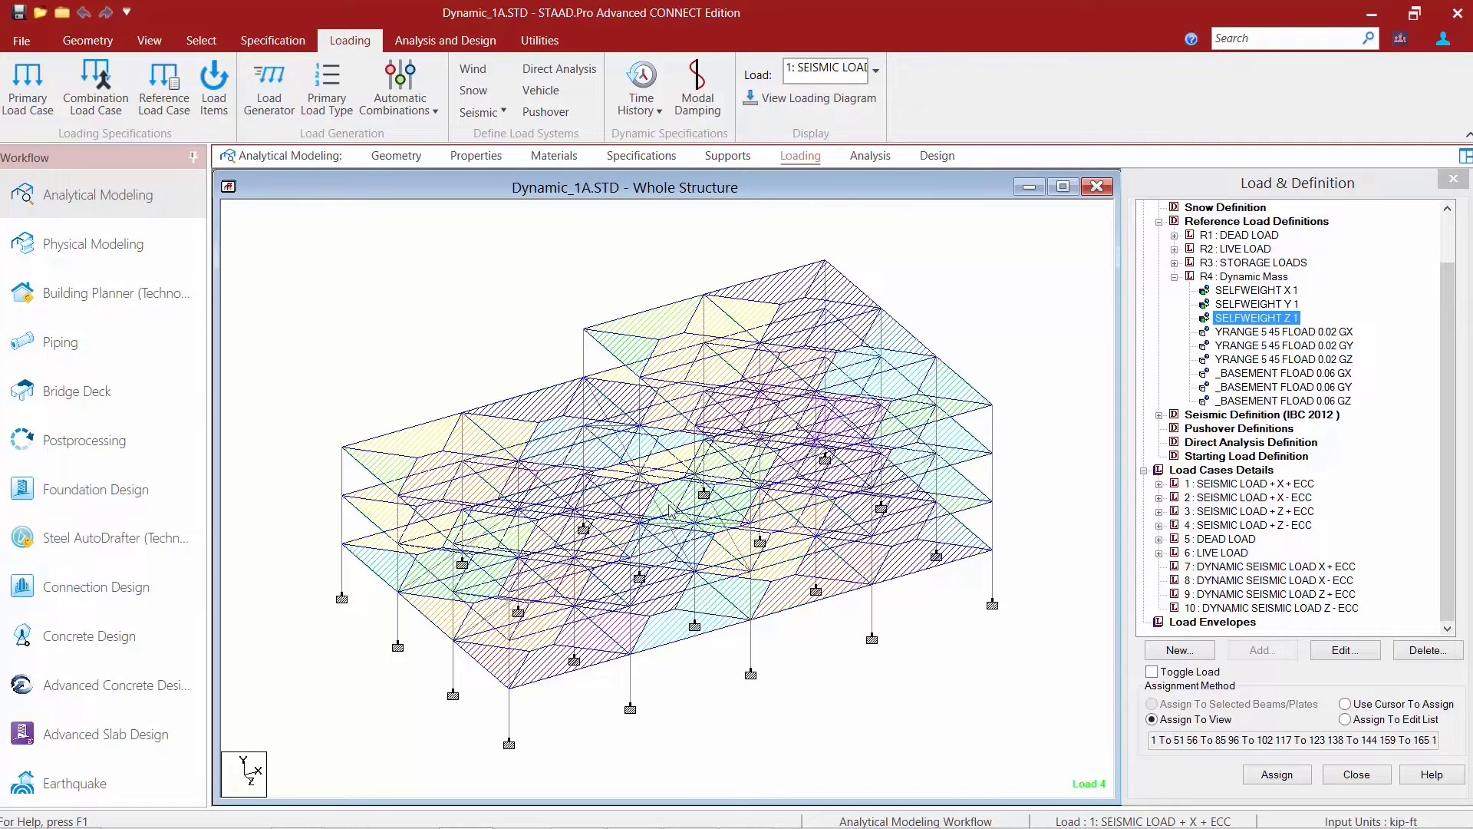
Start a response spectrum load for case 7, DYNAMIC SEISMIC LOAD X + ECC, using the IBC-2015/ASCE 7-10 code and CQC combination.
{"action": "left_click", "coordinate": [1209, 569]}
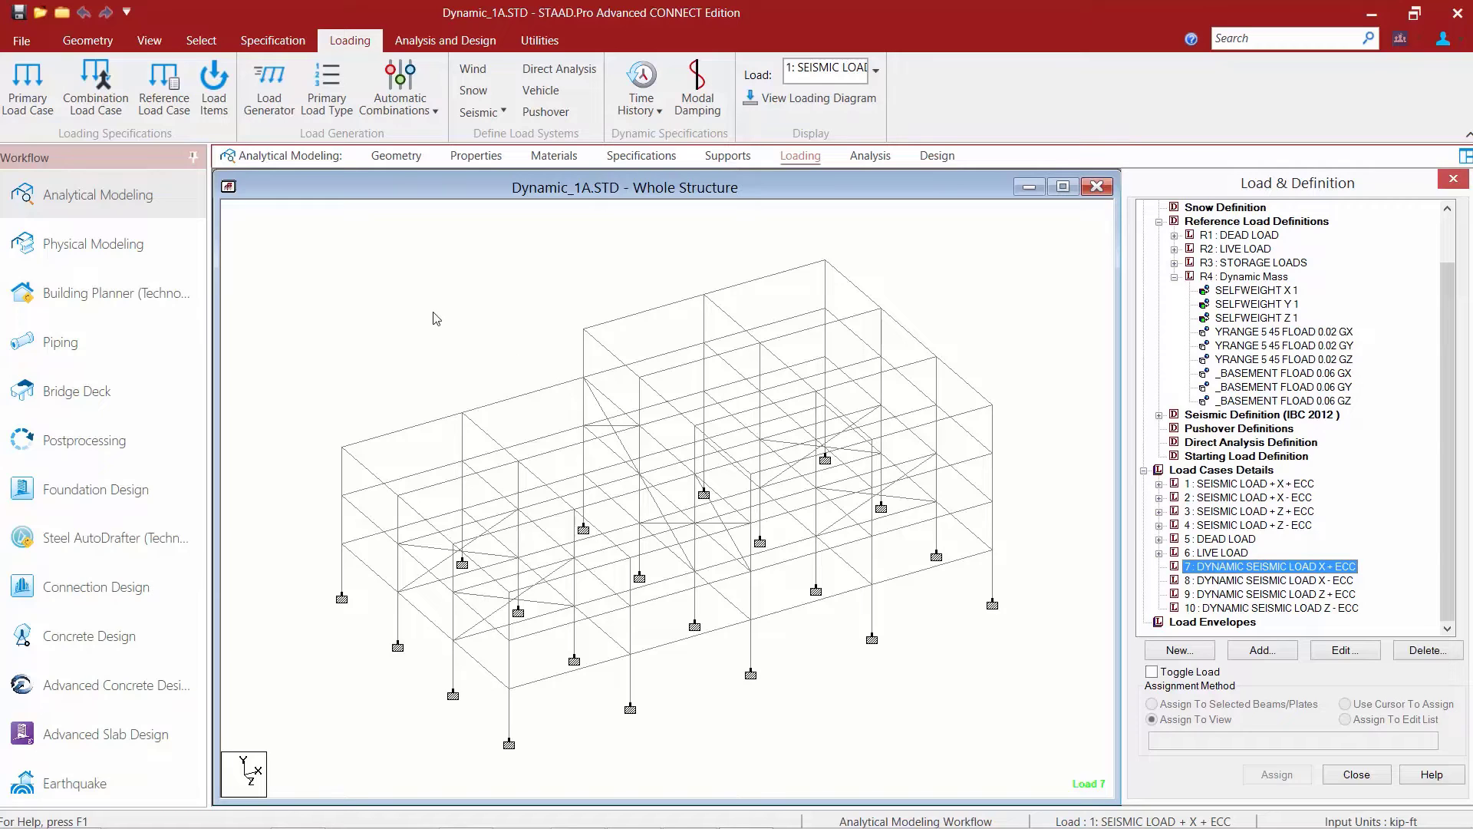
{"action": "left_click", "coordinate": [214, 111]}
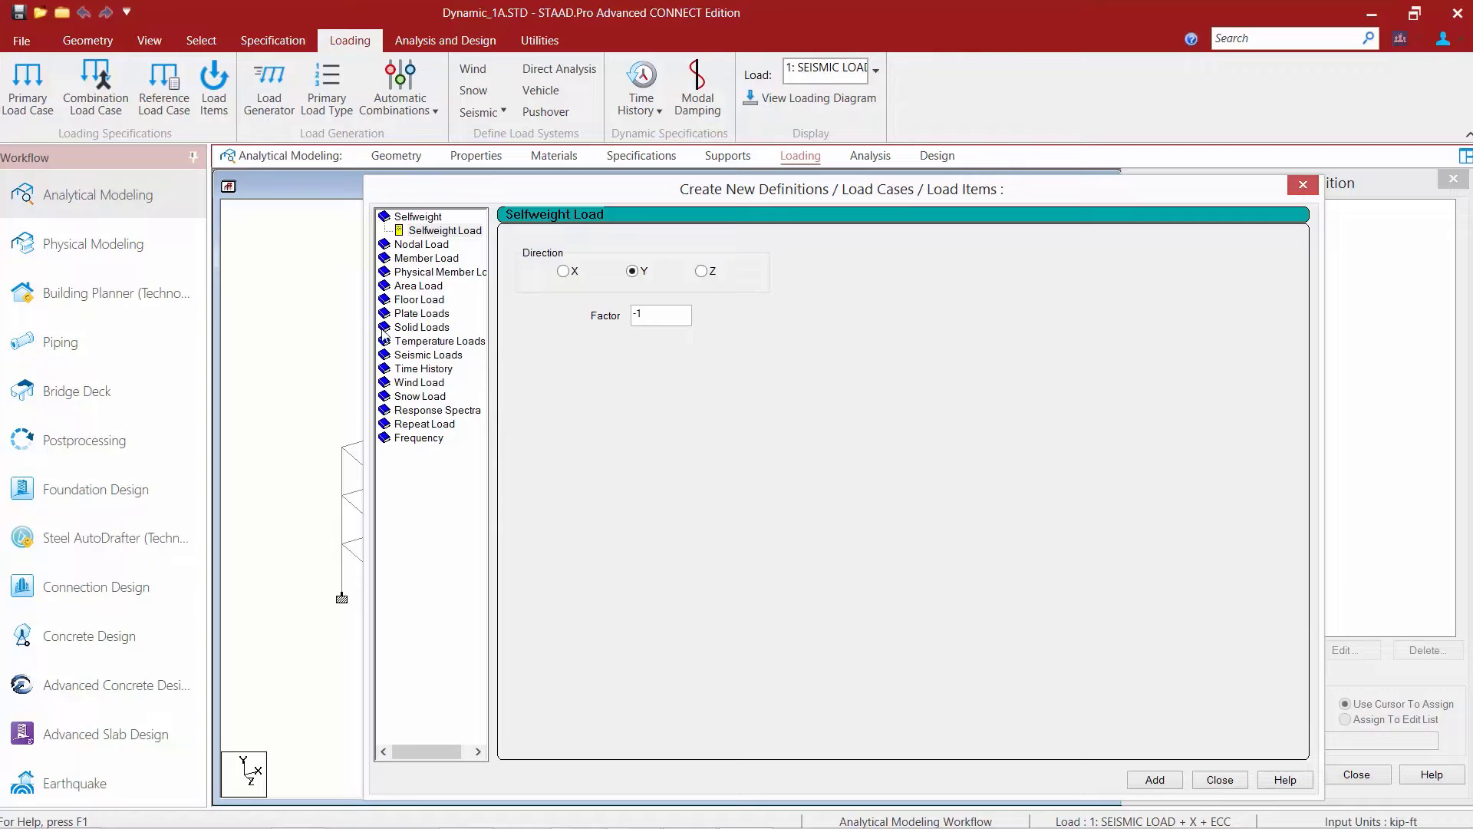
{"action": "left_click", "coordinate": [438, 415]}
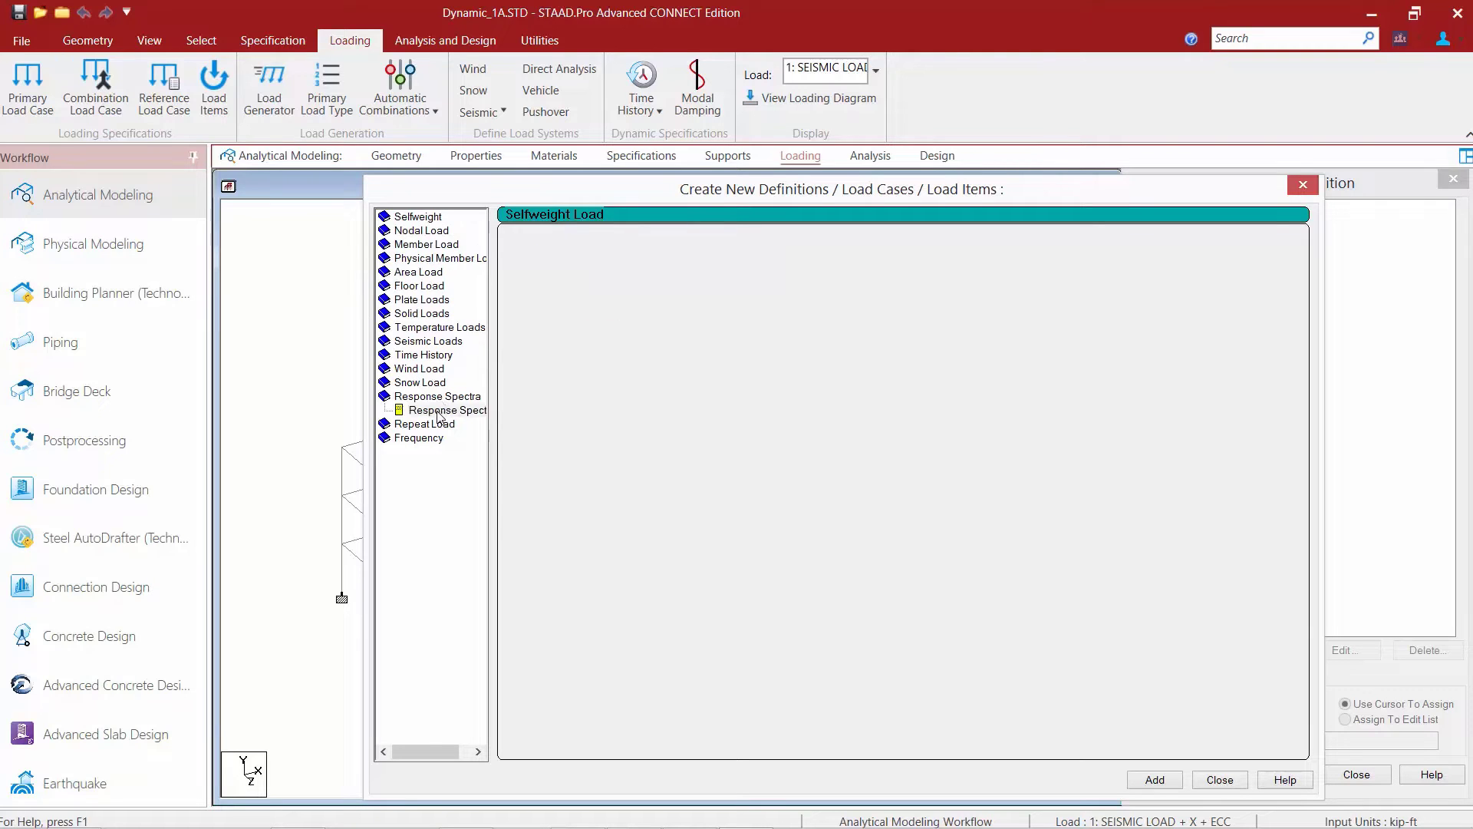
{"action": "left_click", "coordinate": [458, 408]}
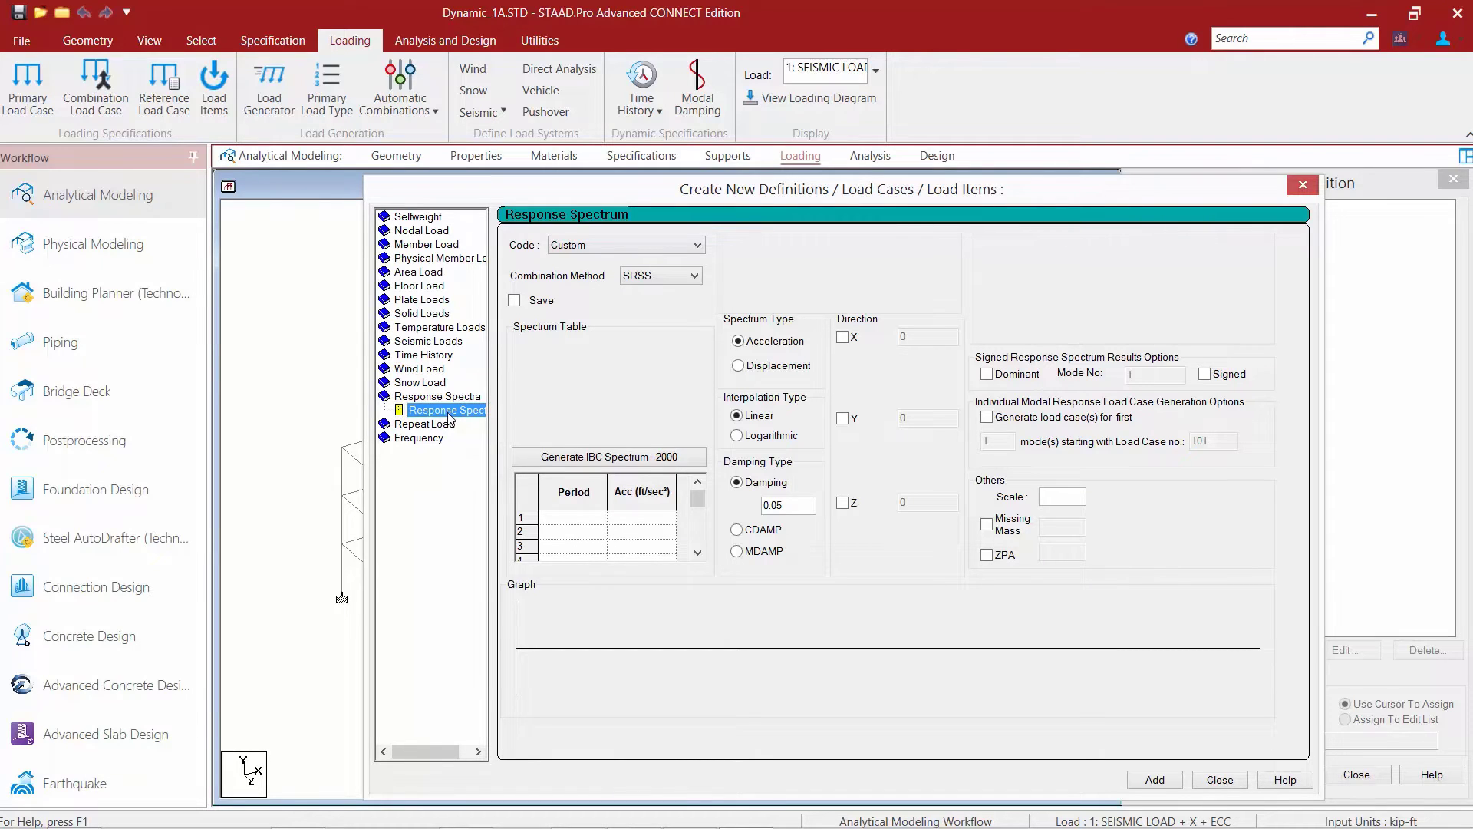
{"action": "left_click", "coordinate": [624, 247]}
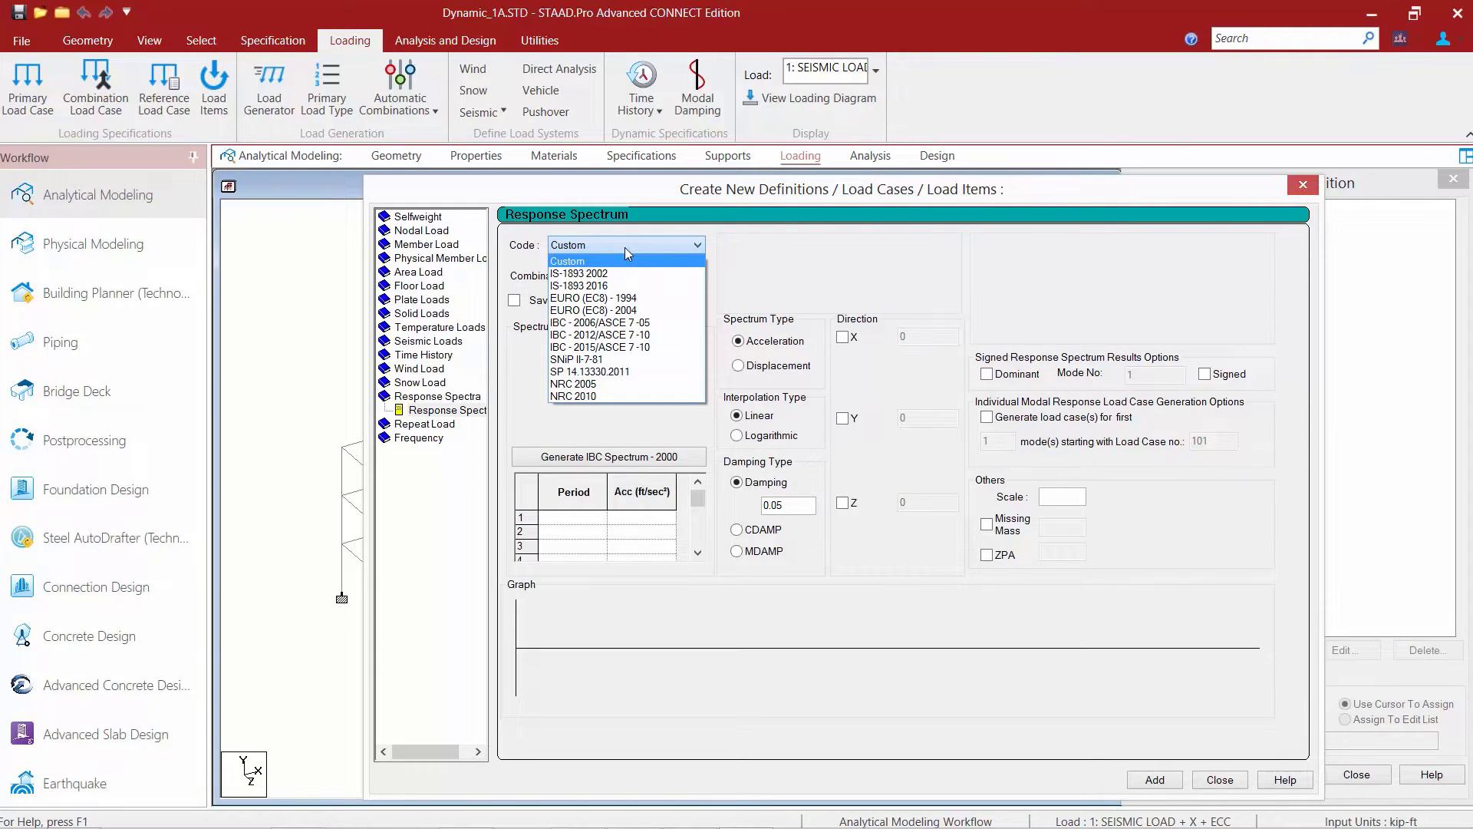
{"action": "left_click", "coordinate": [618, 347]}
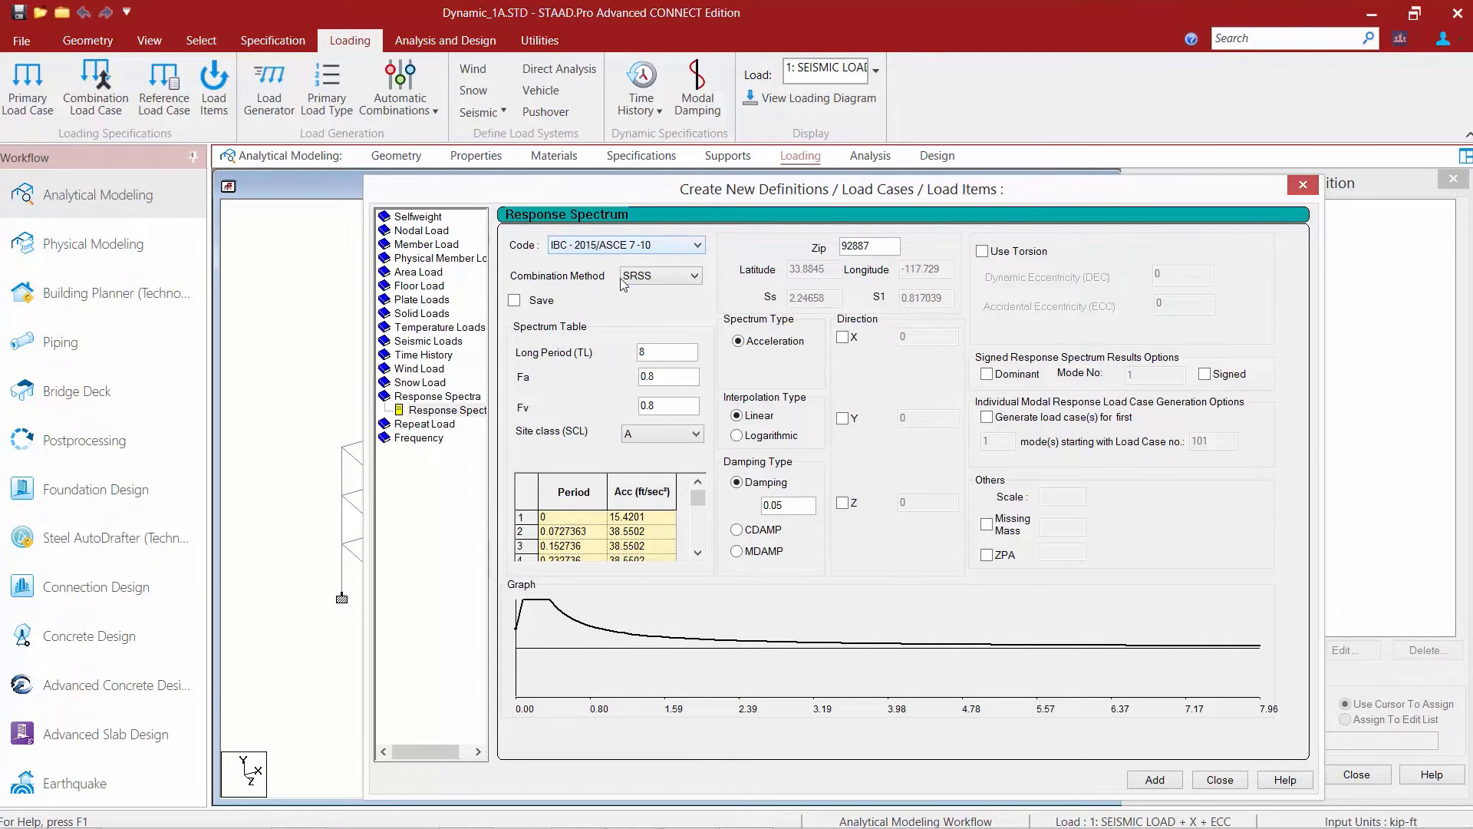
{"action": "left_click", "coordinate": [640, 277]}
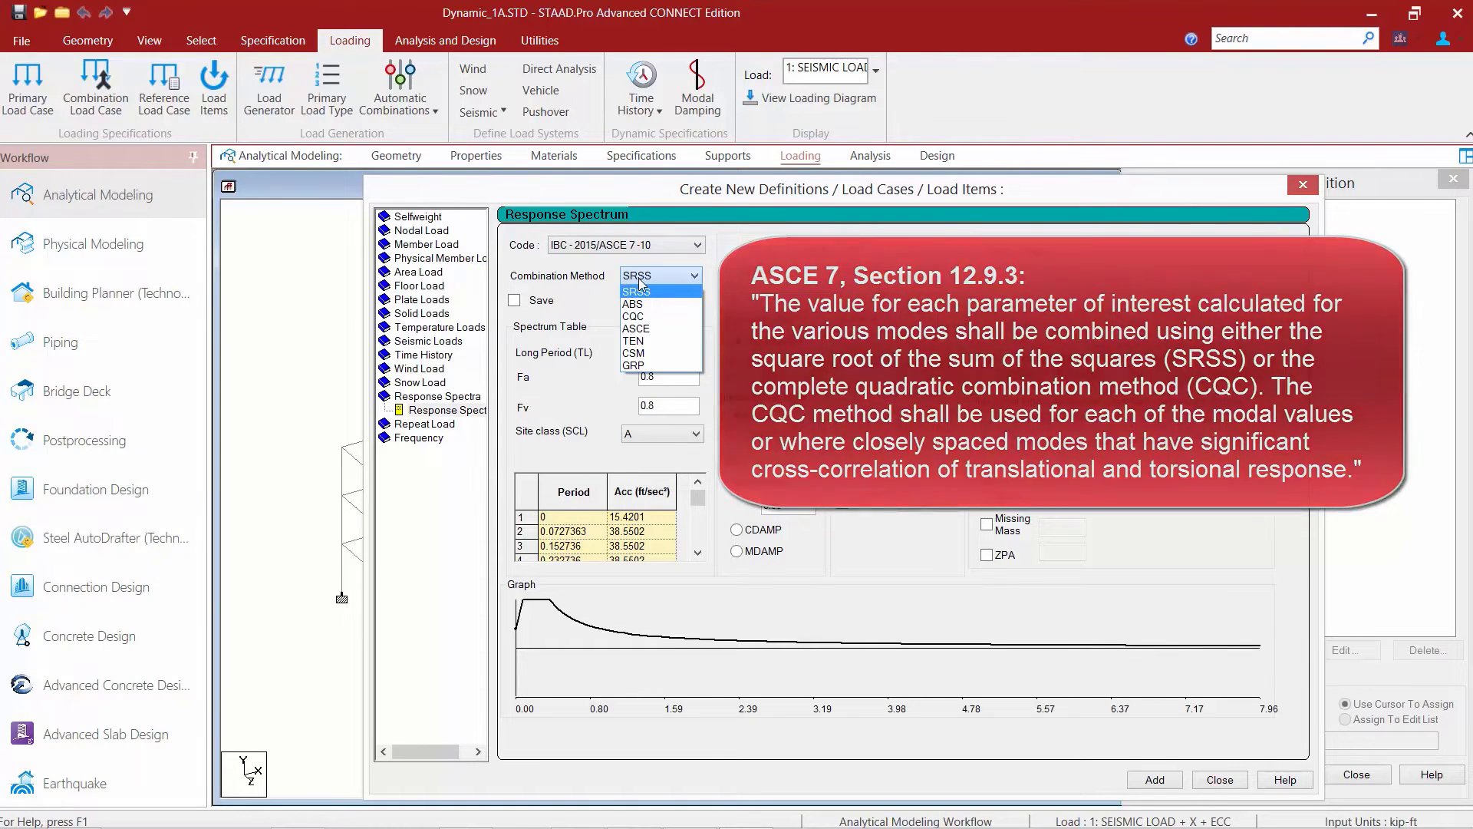
{"action": "left_click", "coordinate": [629, 318]}
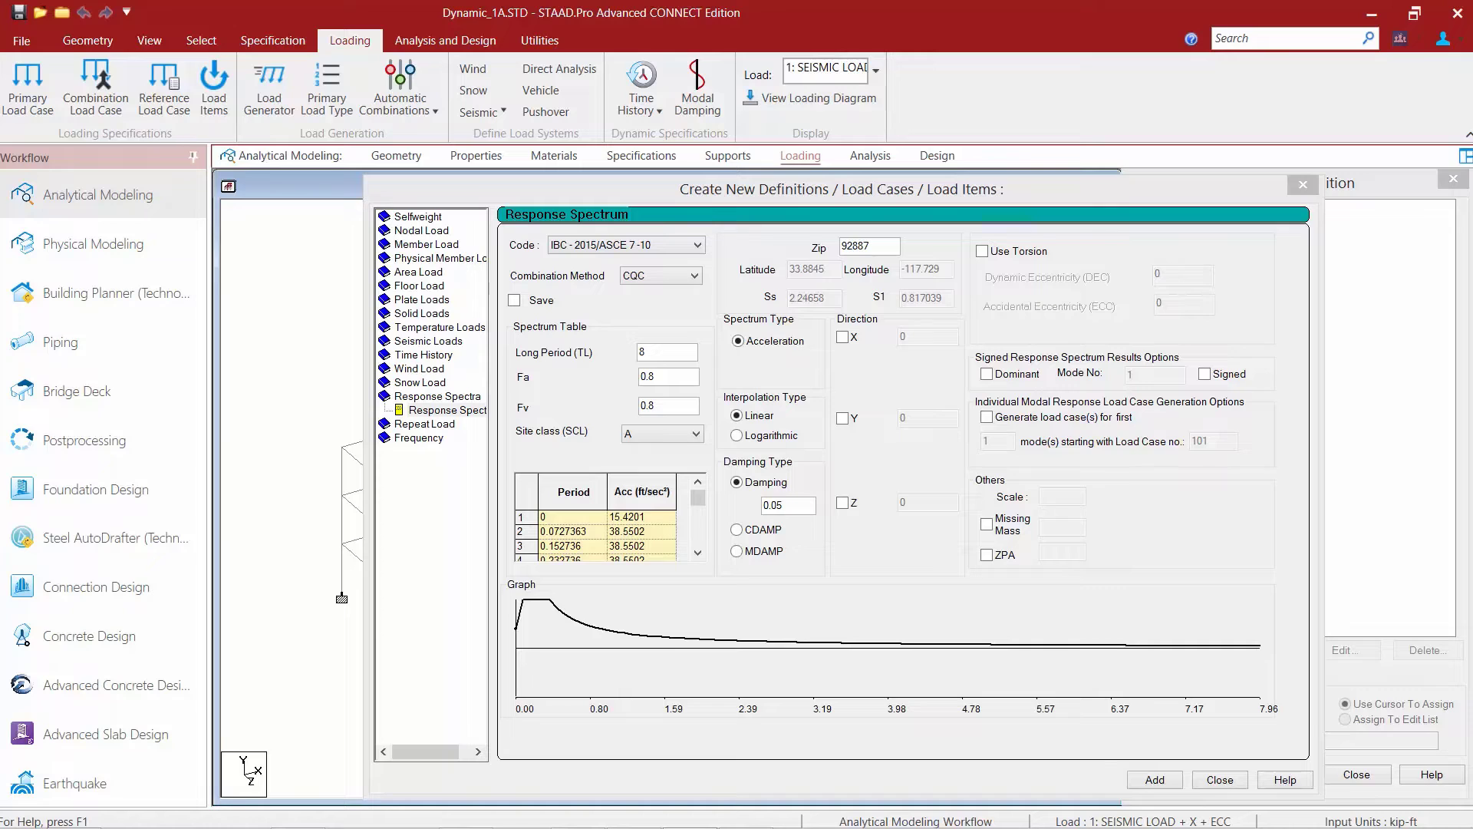
Set the spectrum's site class to D and enable the X direction with a factor of 0.156.
{"action": "left_click", "coordinate": [661, 354]}
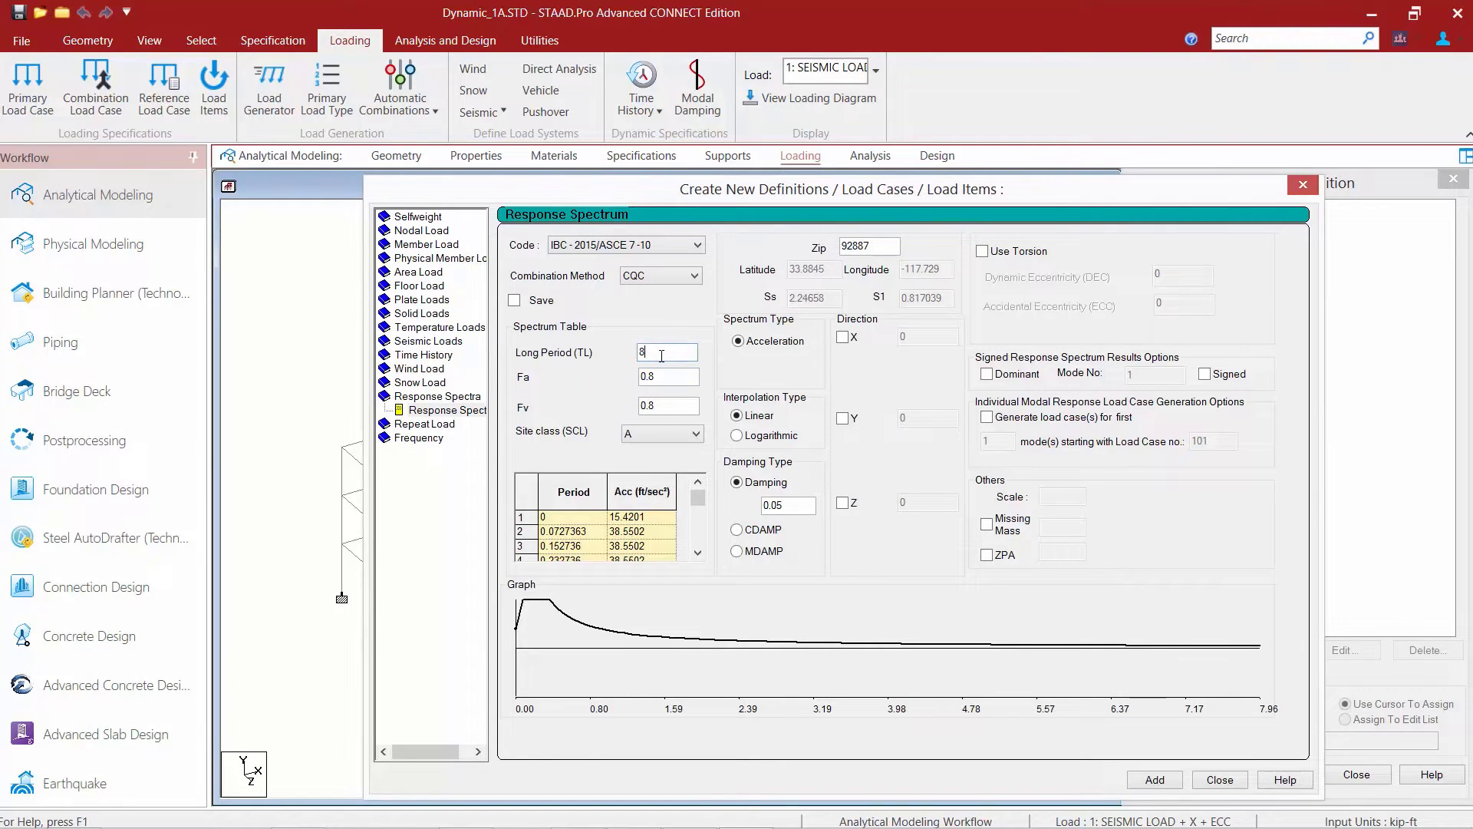
{"action": "left_click", "coordinate": [667, 432]}
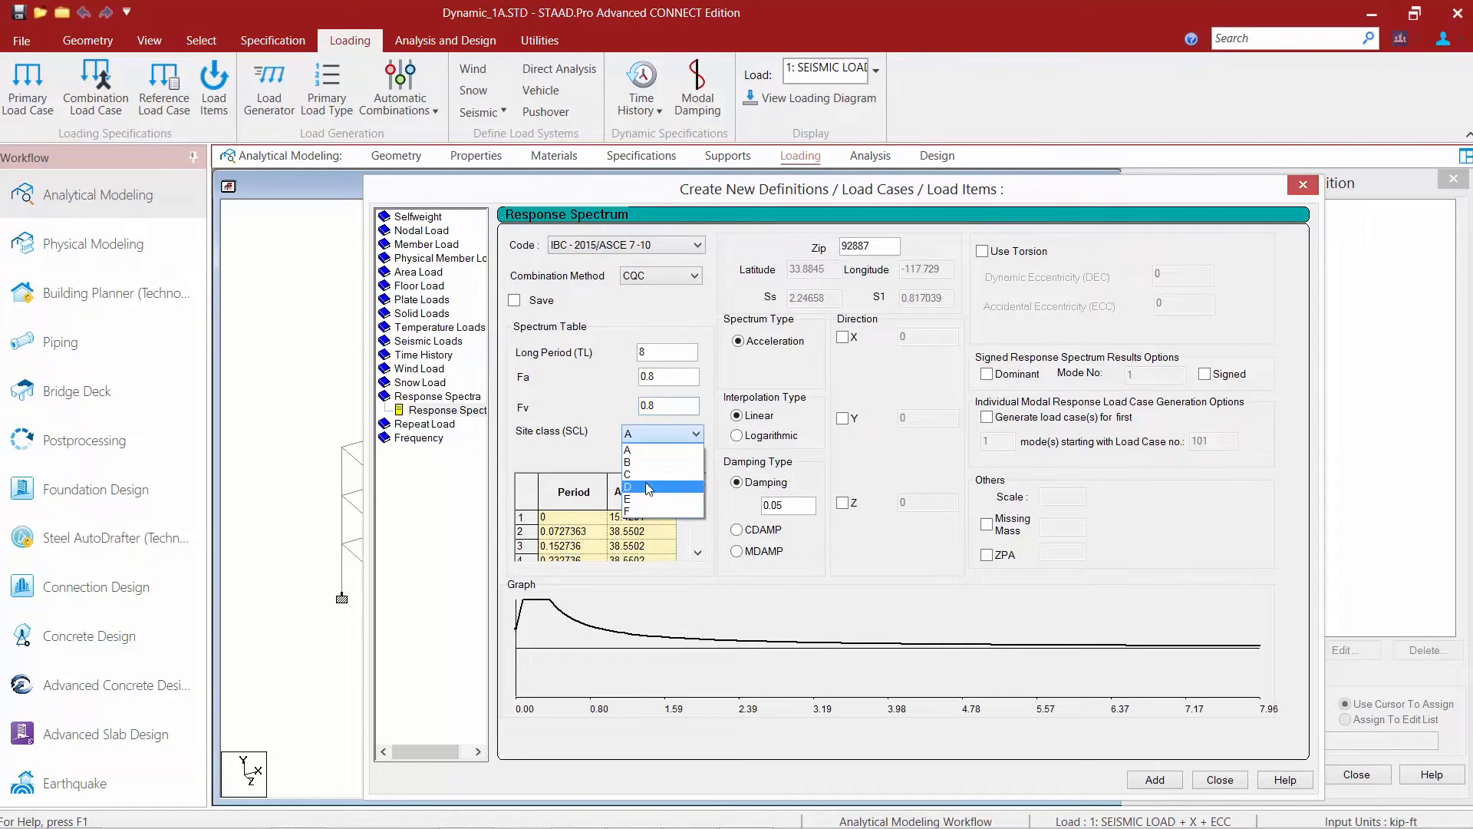
{"action": "left_click", "coordinate": [646, 483]}
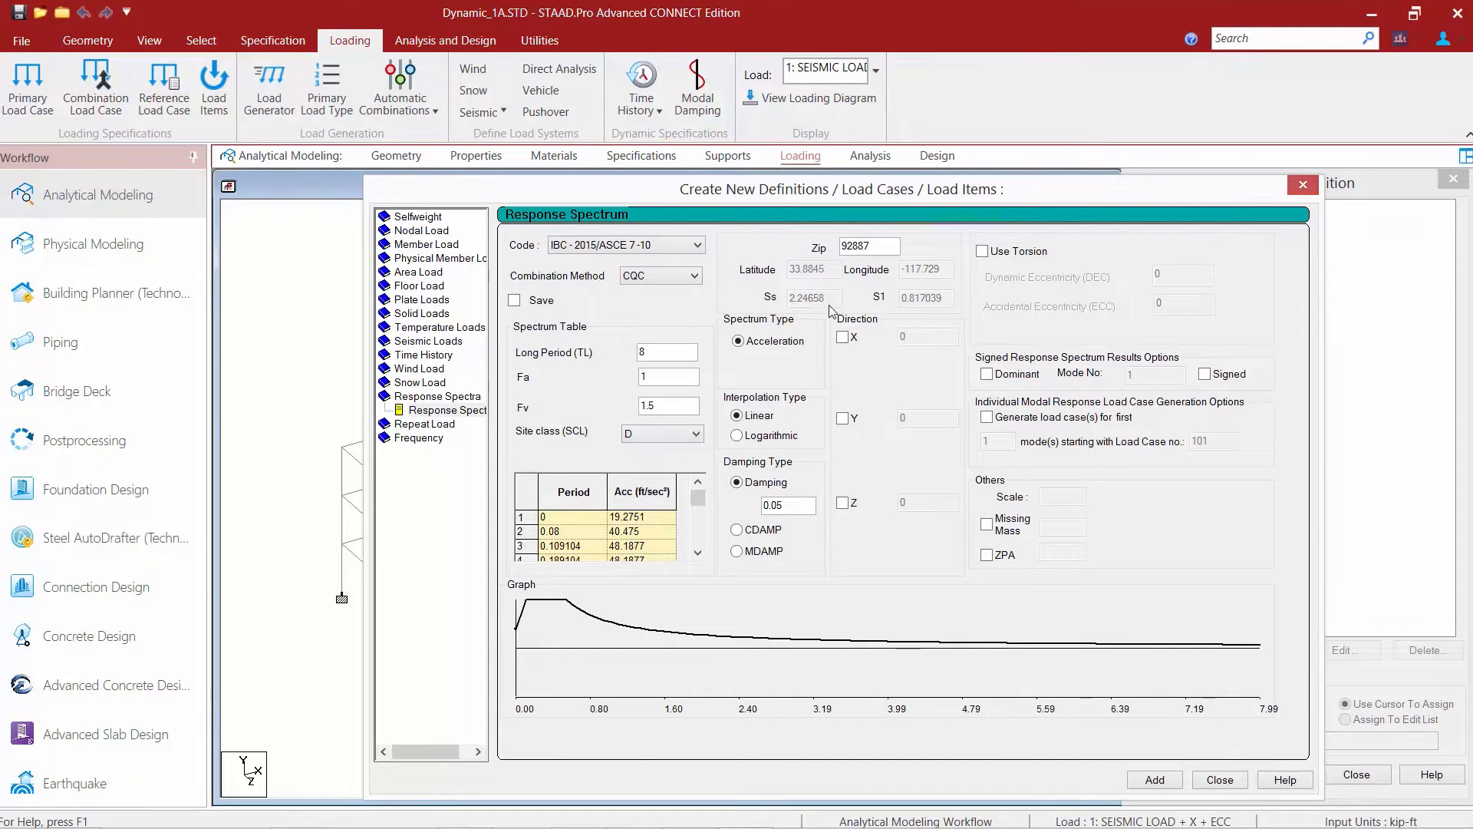
{"action": "double_click", "coordinate": [880, 244]}
{"action": "left_click", "coordinate": [843, 340]}
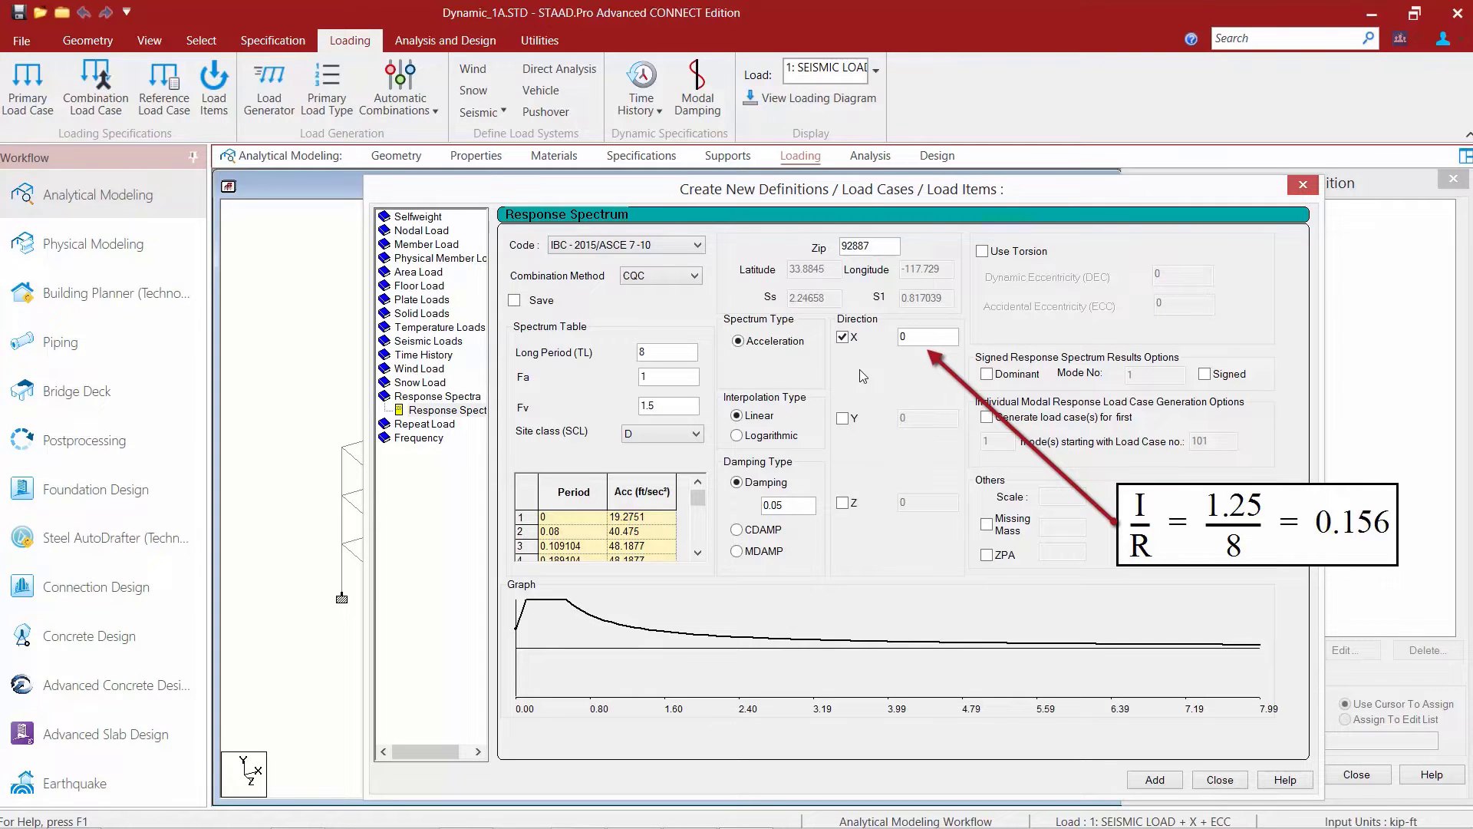
{"action": "double_click", "coordinate": [890, 333]}
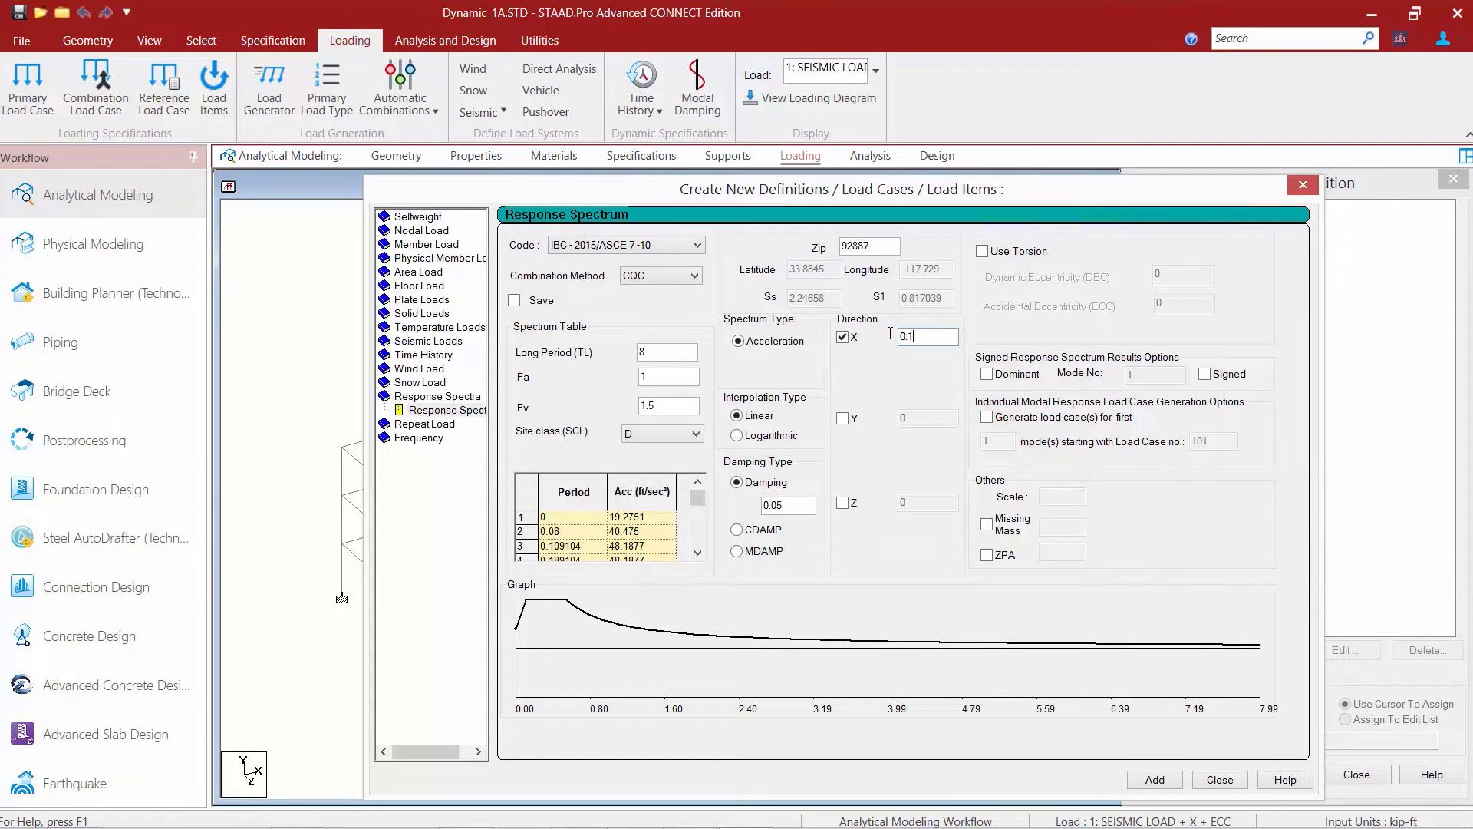
{"action": "type", "text": "0.156"}
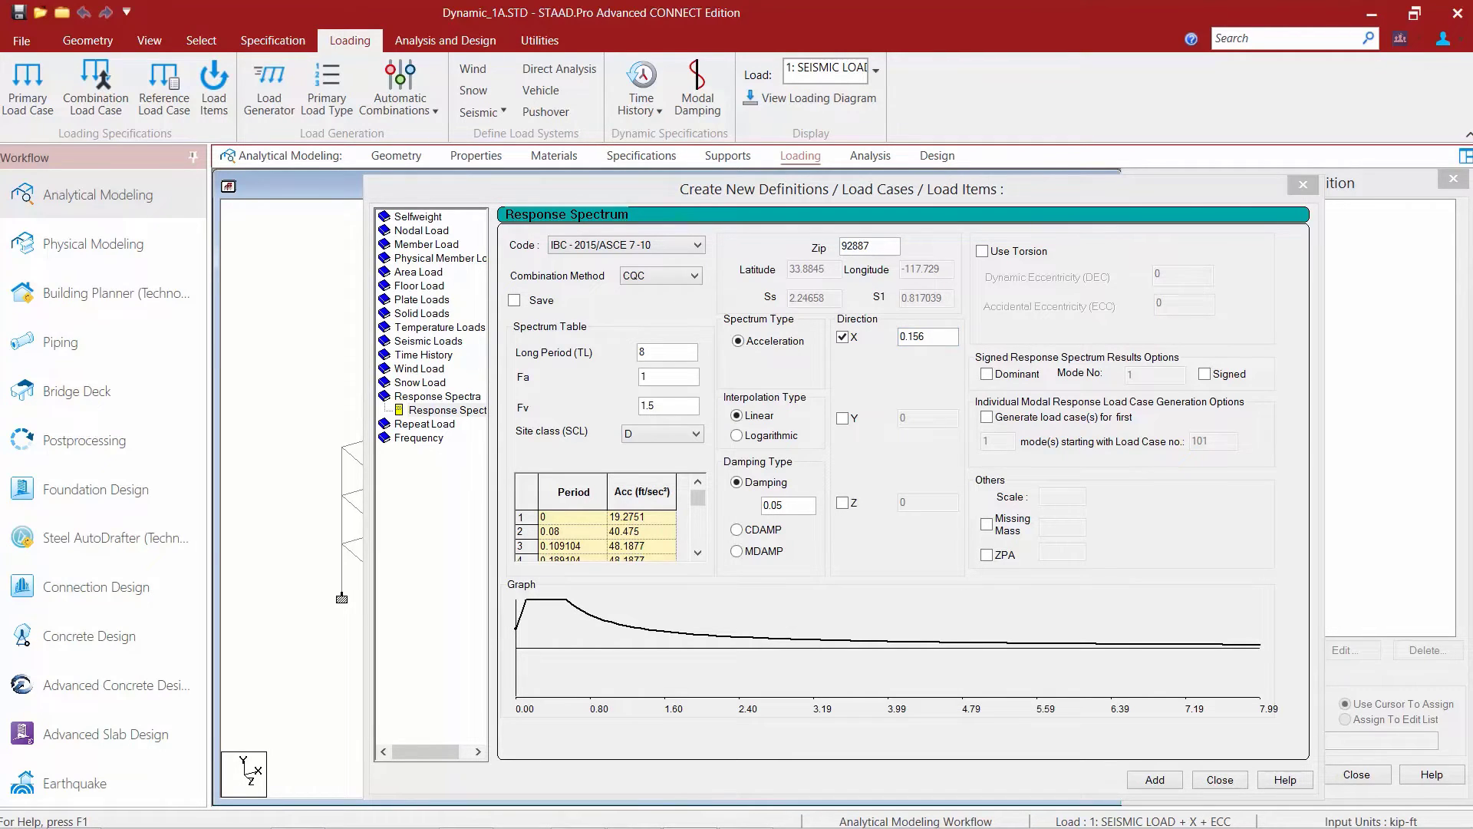
Enable torsion with dynamic eccentricity 1 and accidental eccentricity 0.06, and add the spectrum load to case 7.
{"action": "left_click", "coordinate": [982, 252]}
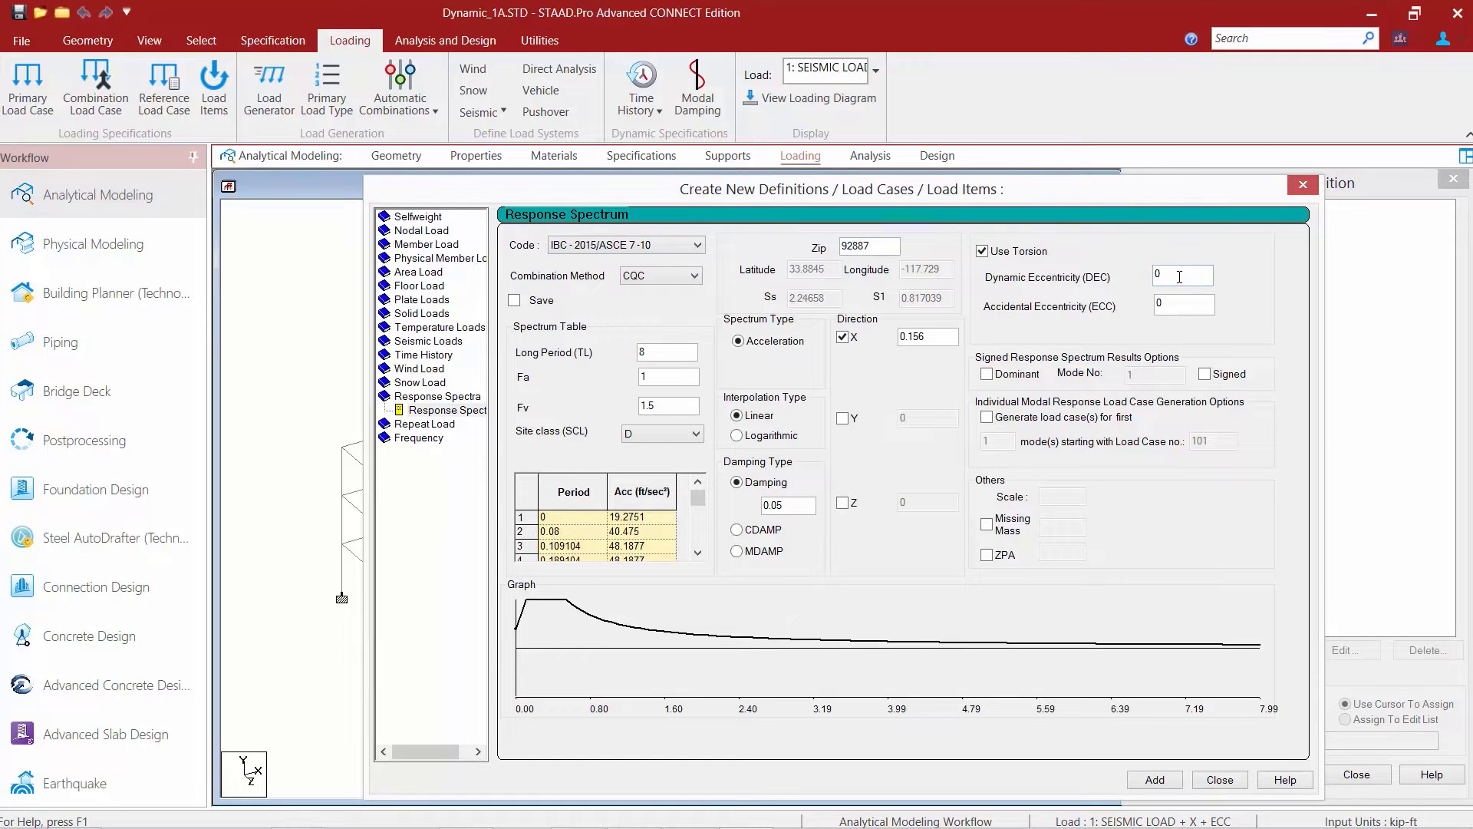
{"action": "key", "text": "Tab"}
{"action": "key", "text": "Tab"}
{"action": "type", "text": "0.06"}
{"action": "left_click", "coordinate": [1146, 780]}
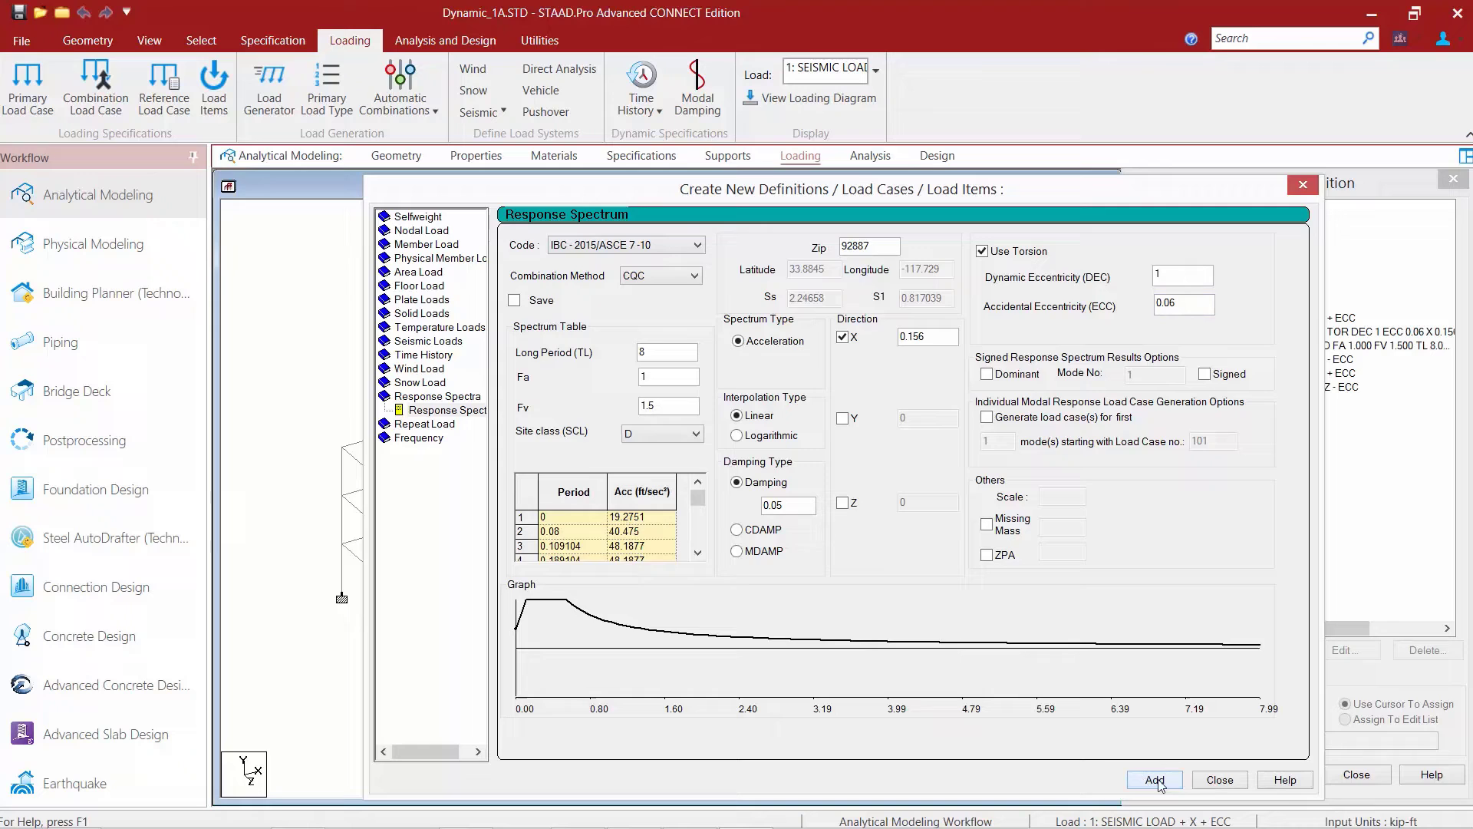
{"action": "left_click", "coordinate": [1219, 780]}
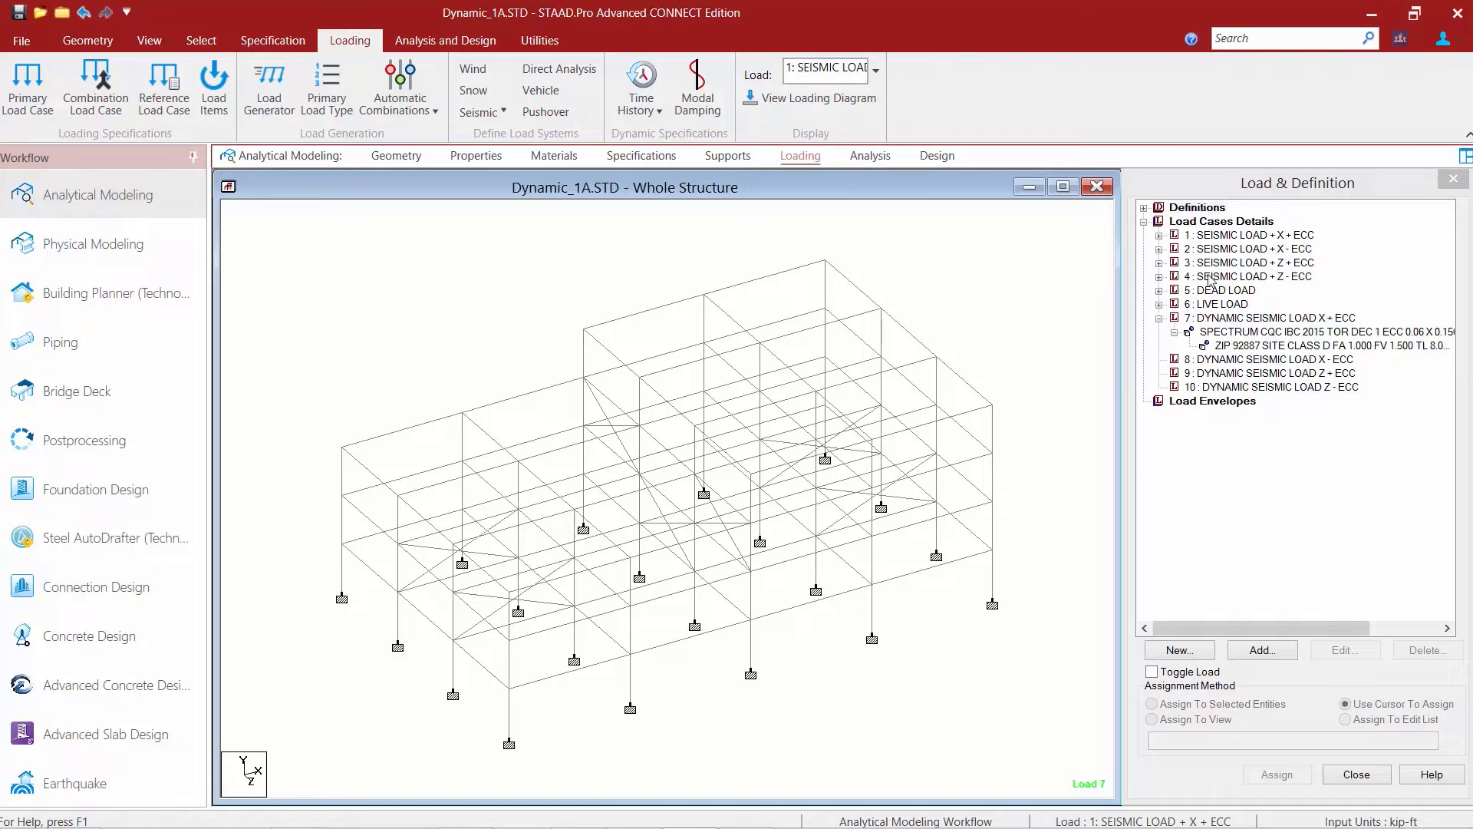
Start a response spectrum load for case 8, DYNAMIC SEISMIC LOAD X - ECC, with IBC-2015/ASCE 7-10, CQC combination and site class D.
{"action": "left_click", "coordinate": [1206, 361]}
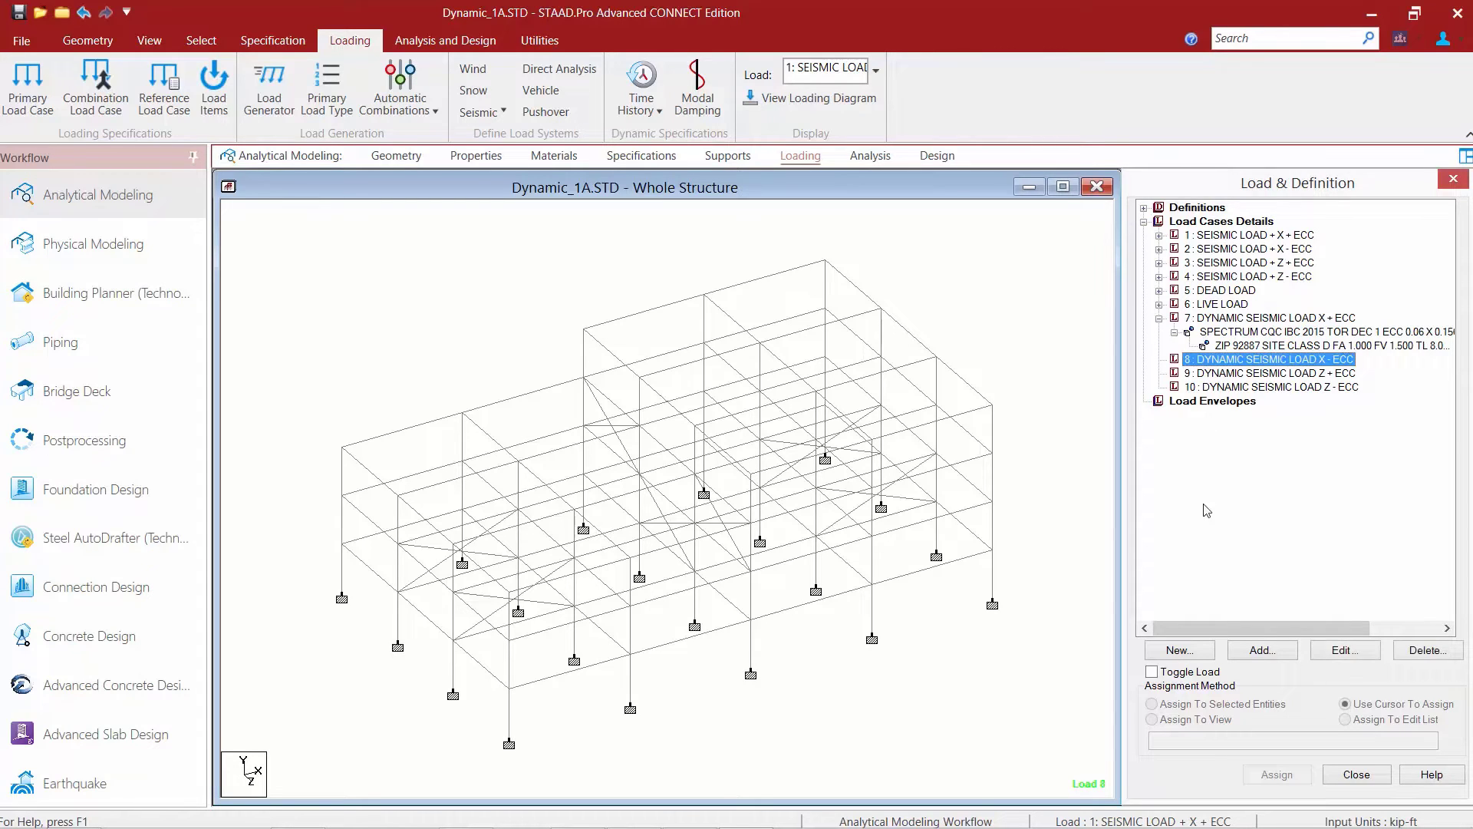
{"action": "left_click", "coordinate": [216, 106]}
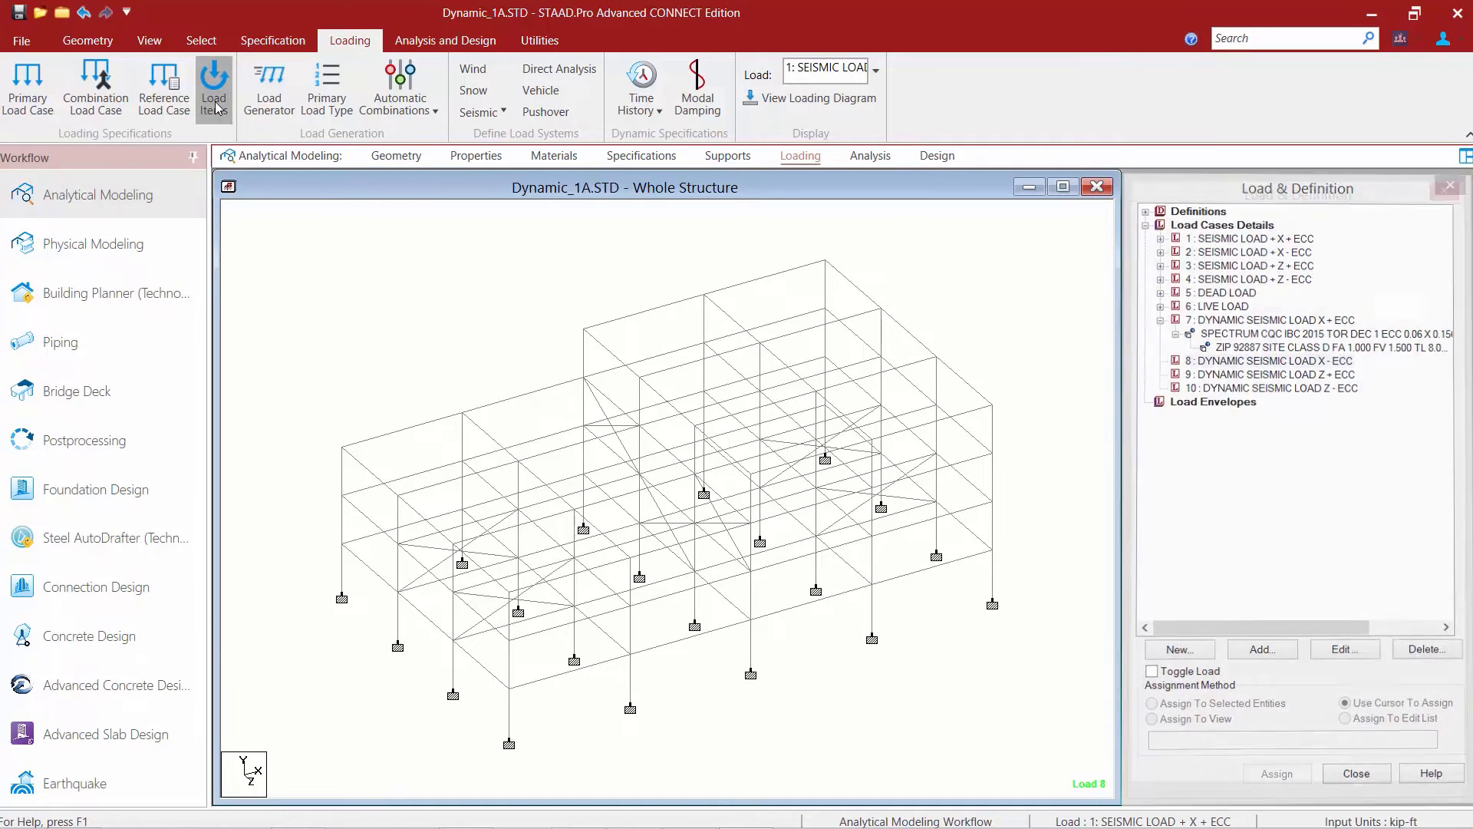
{"action": "left_click", "coordinate": [438, 410]}
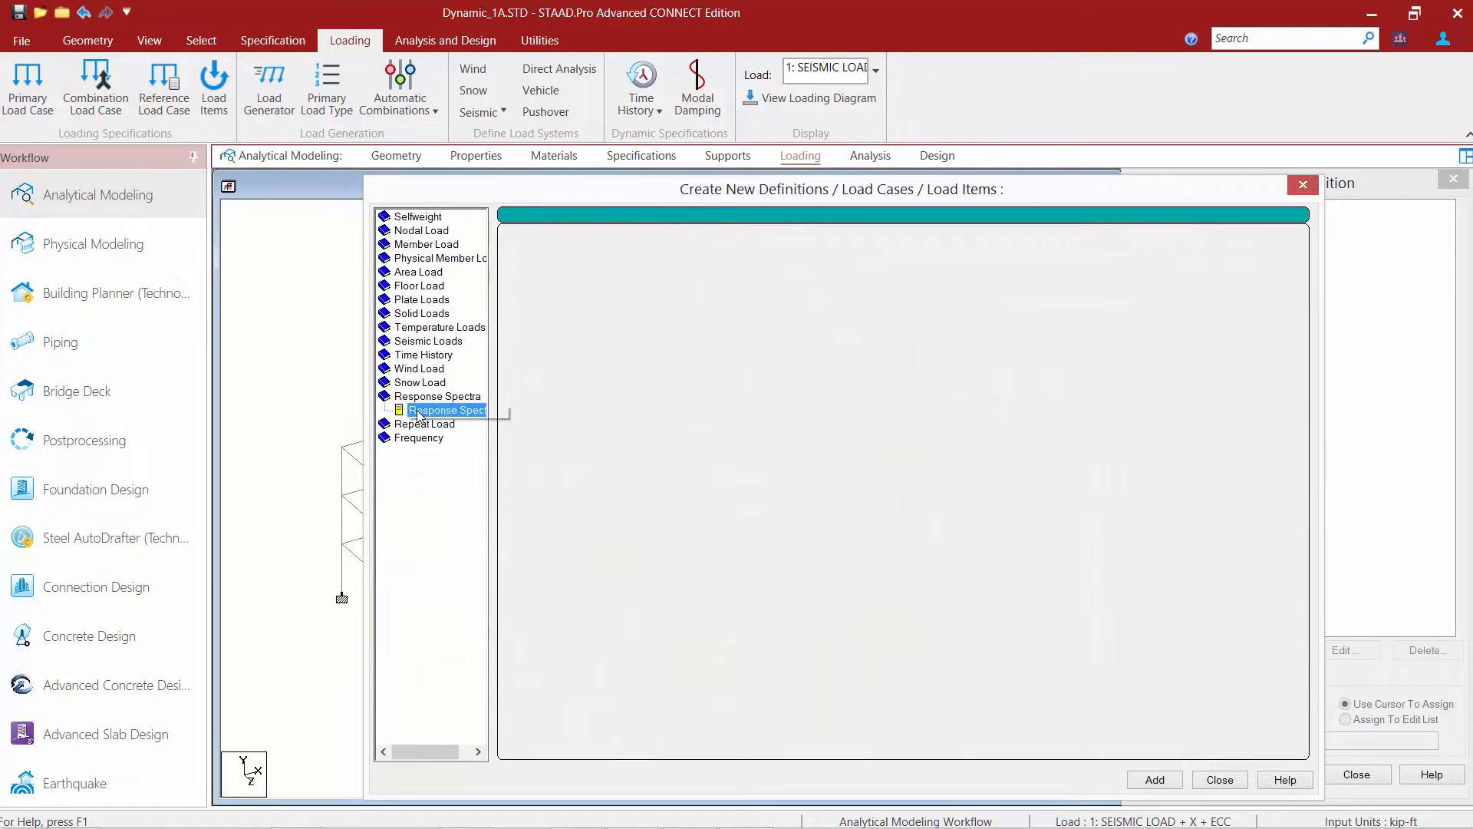
{"action": "left_click", "coordinate": [596, 246]}
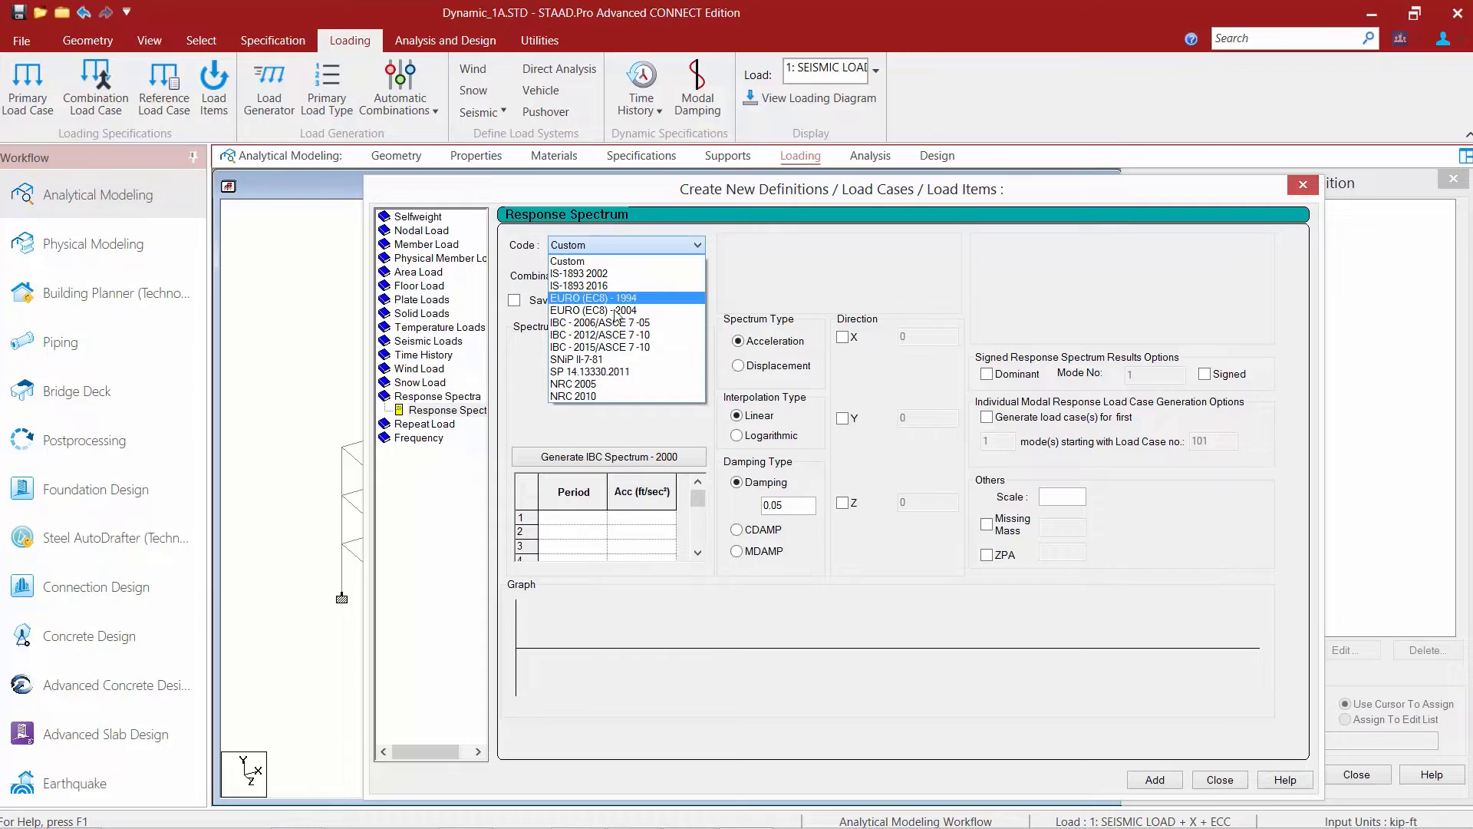
{"action": "left_click", "coordinate": [603, 348]}
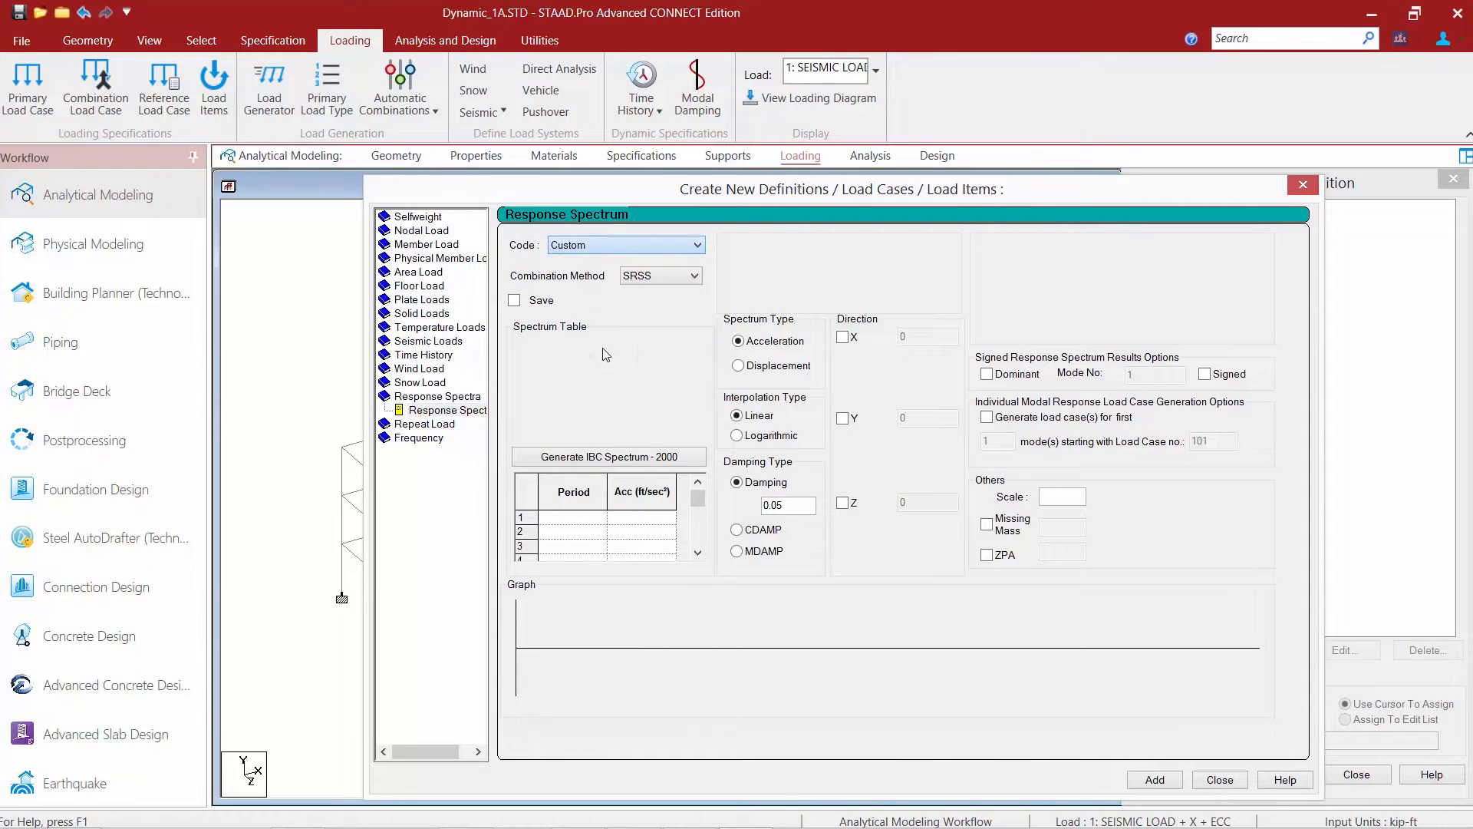
{"action": "left_click", "coordinate": [643, 285]}
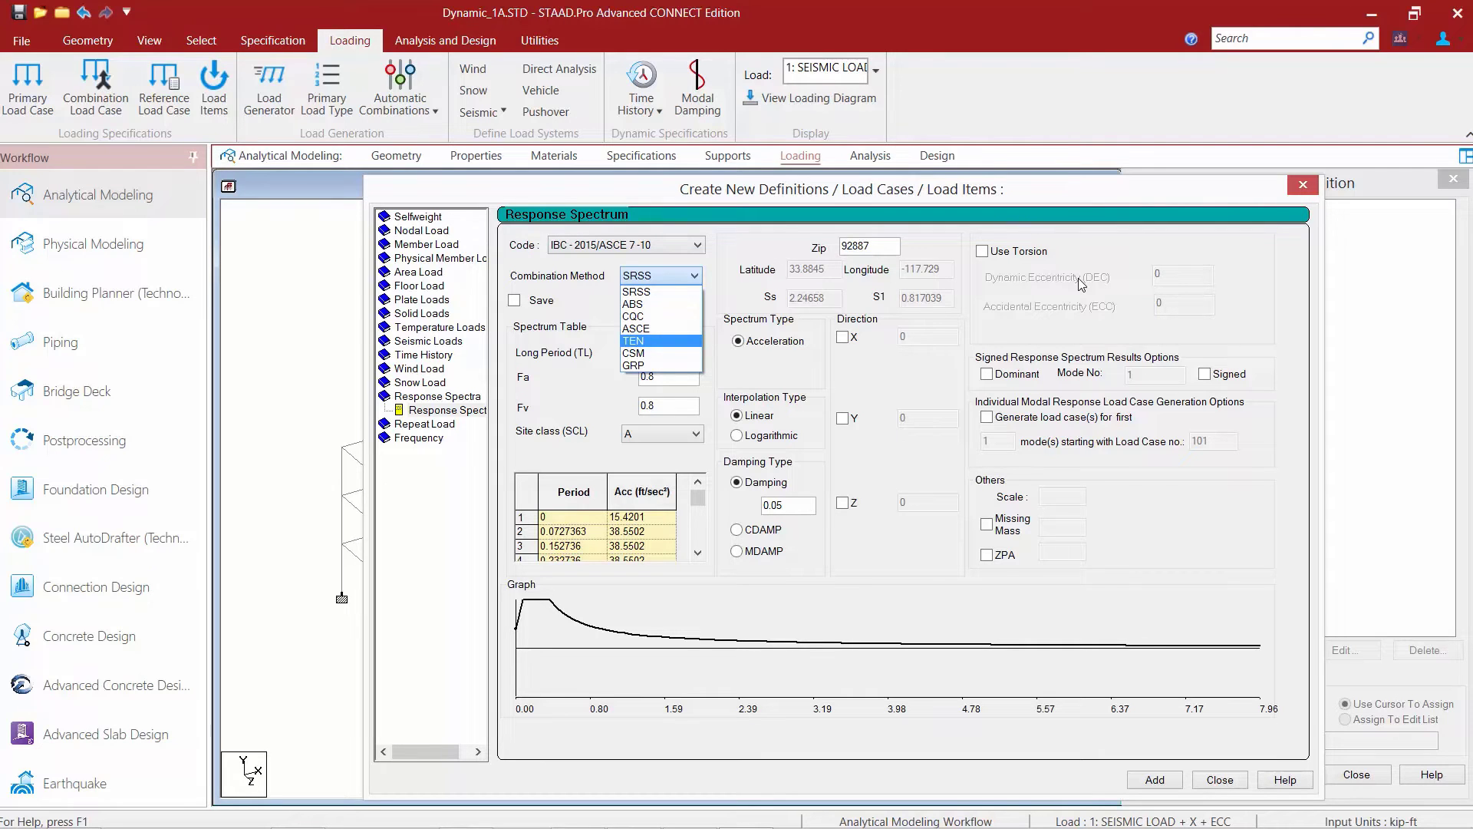
{"action": "left_click", "coordinate": [644, 317]}
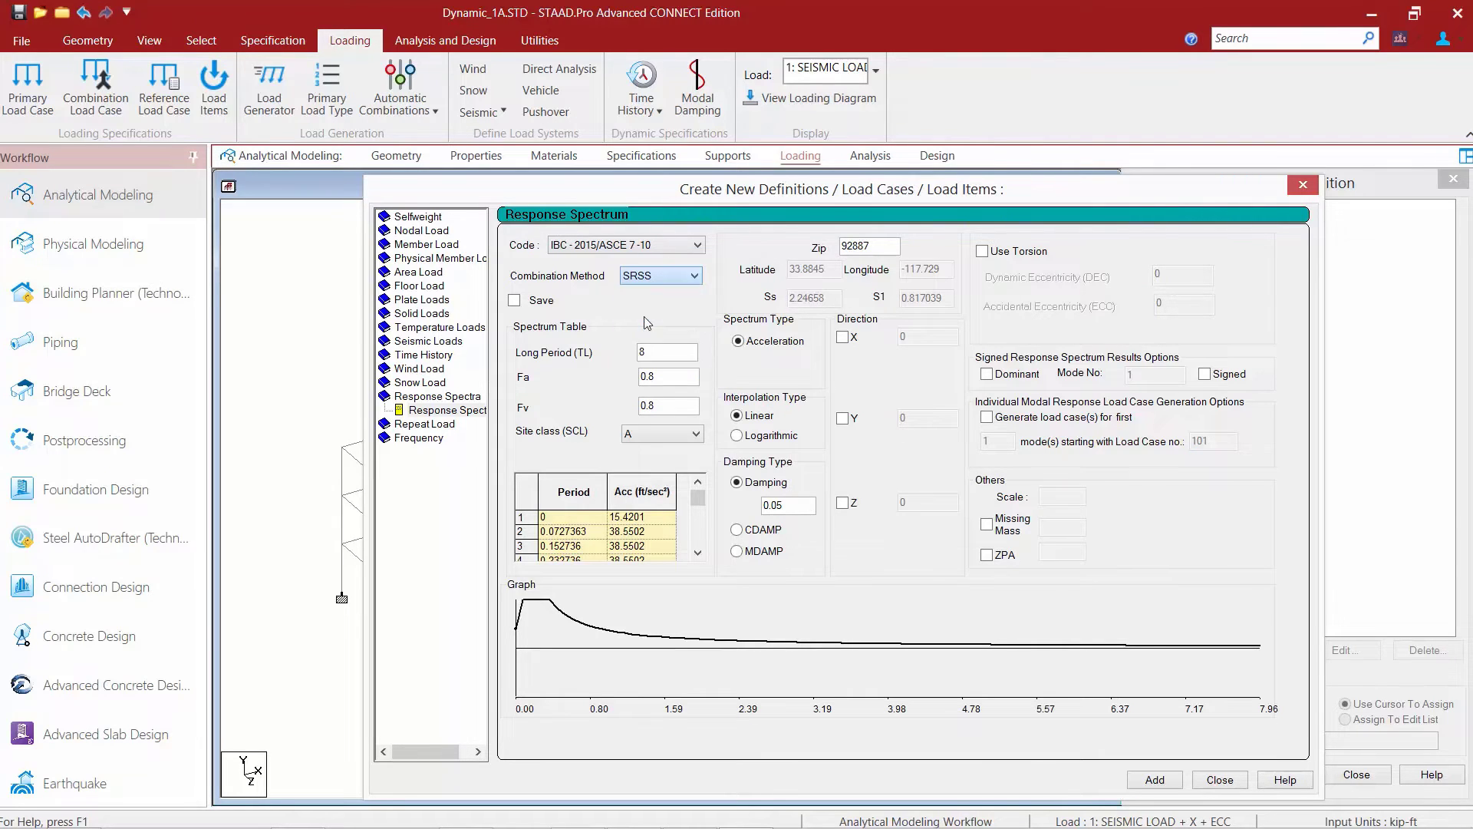
{"action": "left_click", "coordinate": [646, 432]}
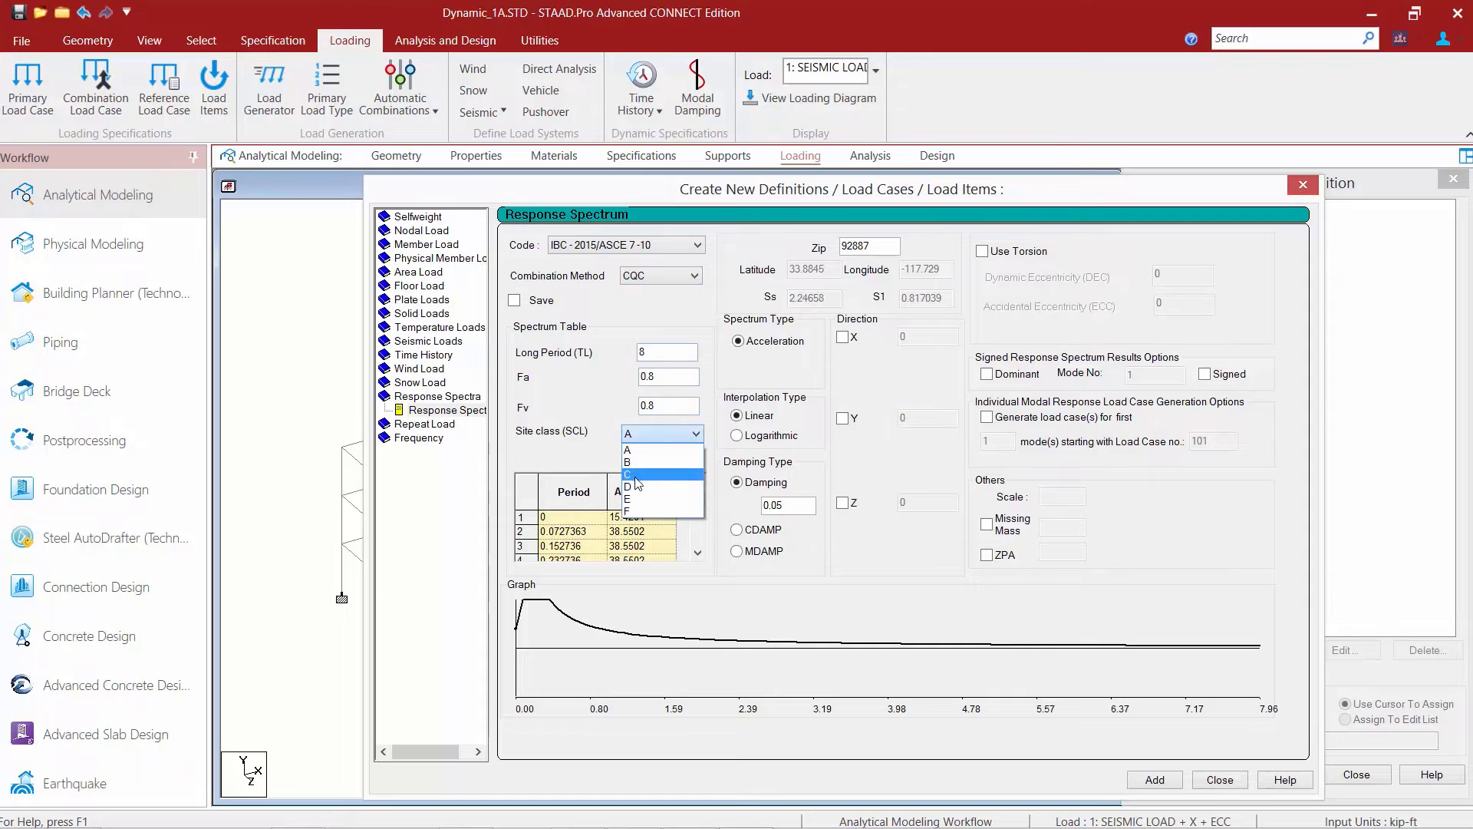
{"action": "left_click", "coordinate": [635, 486]}
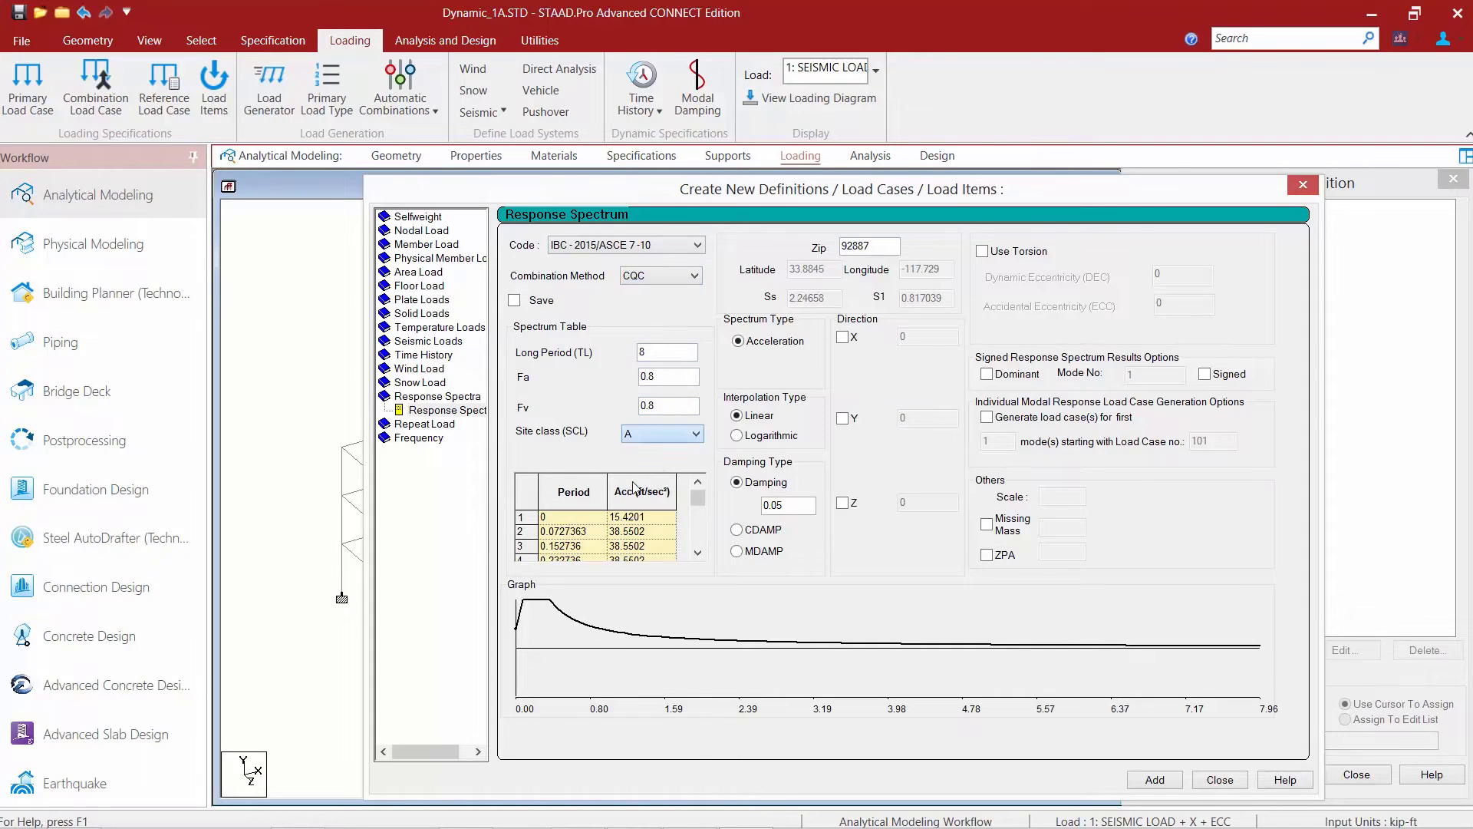
Add the case 8 spectrum load with X factor 0.156, torsion enabled, dynamic eccentricity 1 and accidental eccentricity -0.05.
{"action": "left_click", "coordinate": [842, 337]}
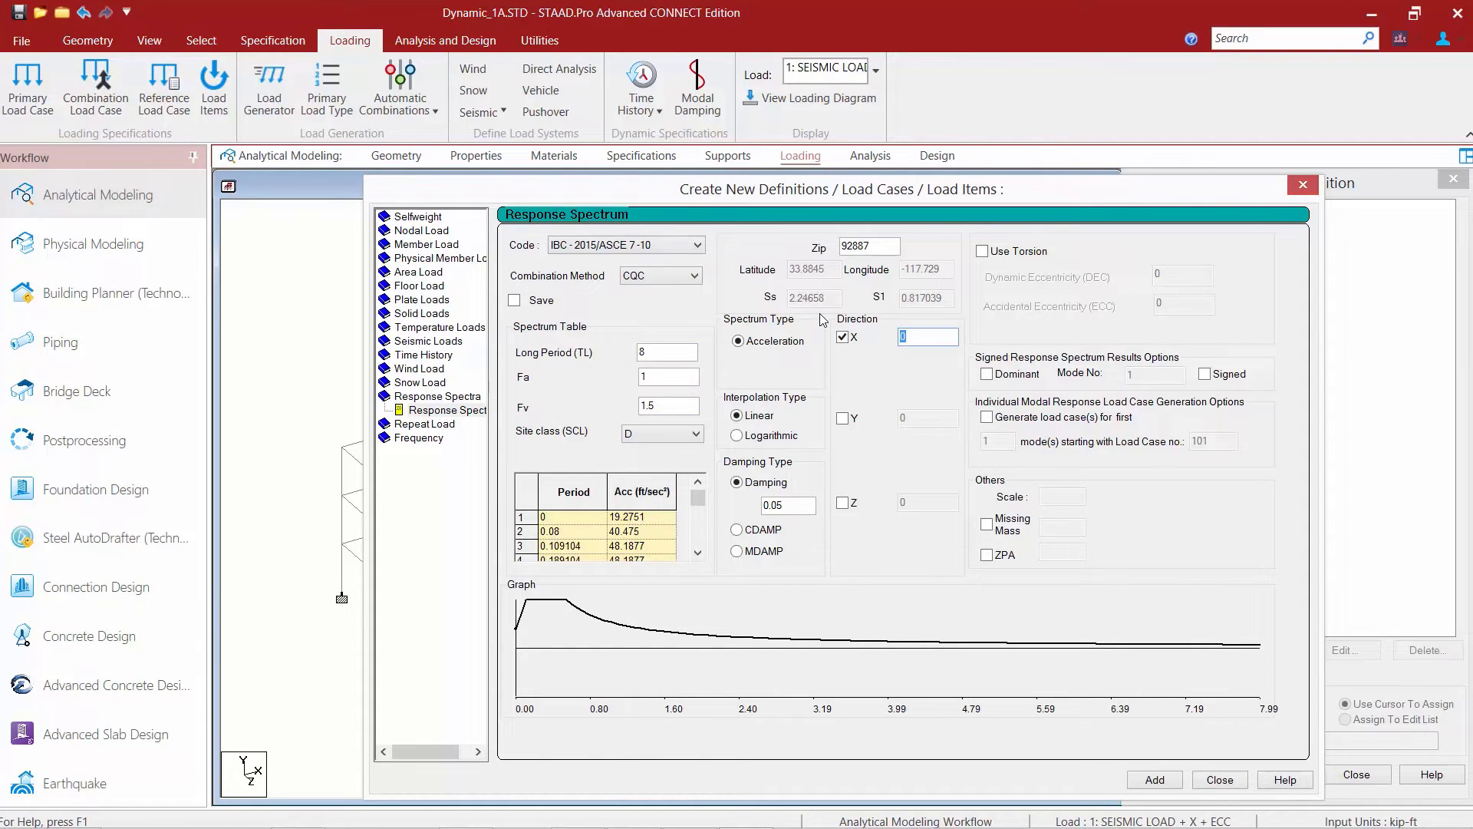
{"action": "type", "text": "0.156"}
{"action": "left_click", "coordinate": [983, 250]}
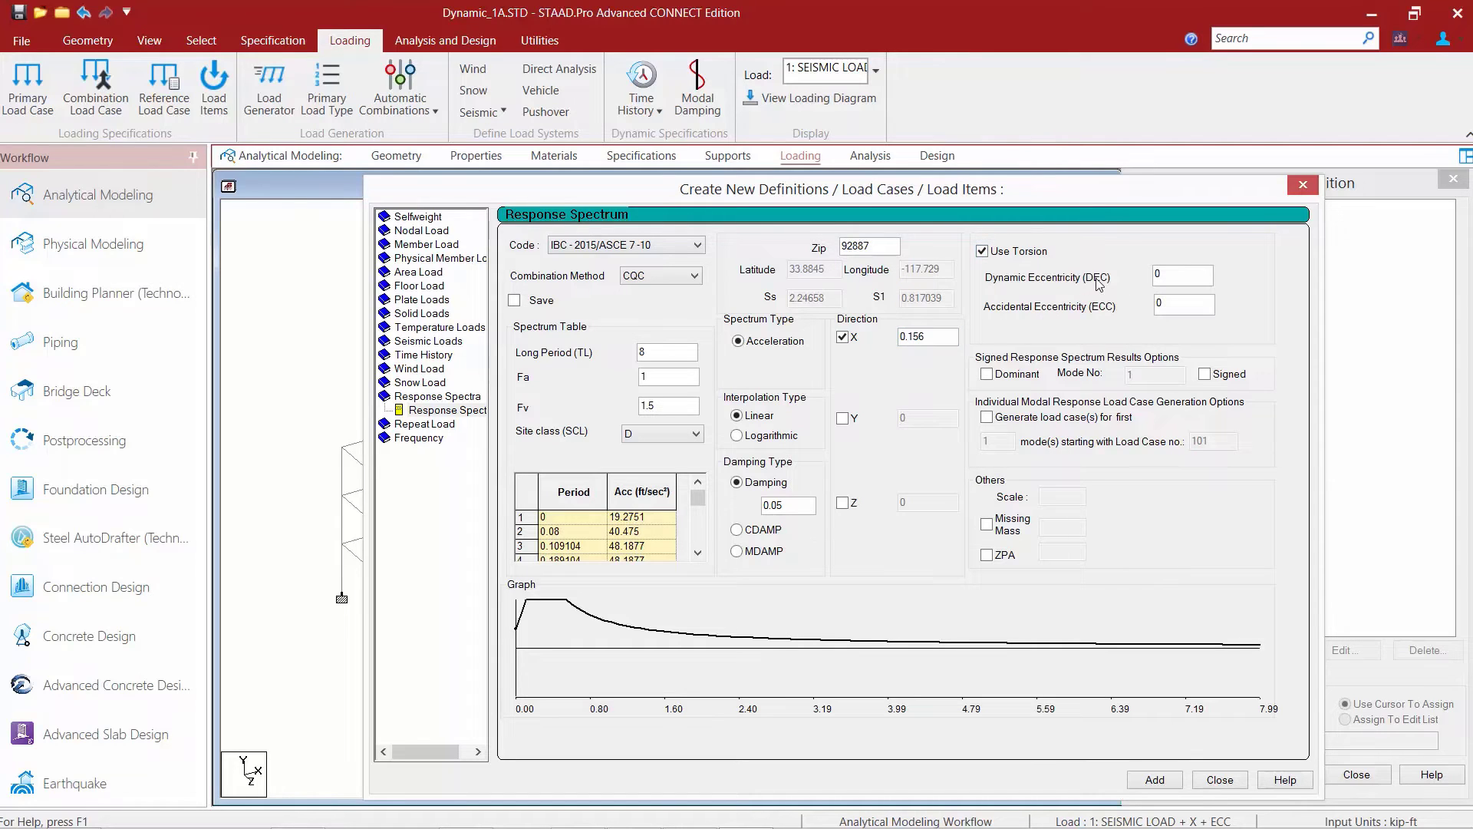
{"action": "key", "text": "Tab"}
{"action": "type", "text": "1"}
{"action": "key", "text": "Tab"}
{"action": "type", "text": "-0.05"}
{"action": "left_click", "coordinate": [1155, 780]}
{"action": "left_click", "coordinate": [1220, 779]}
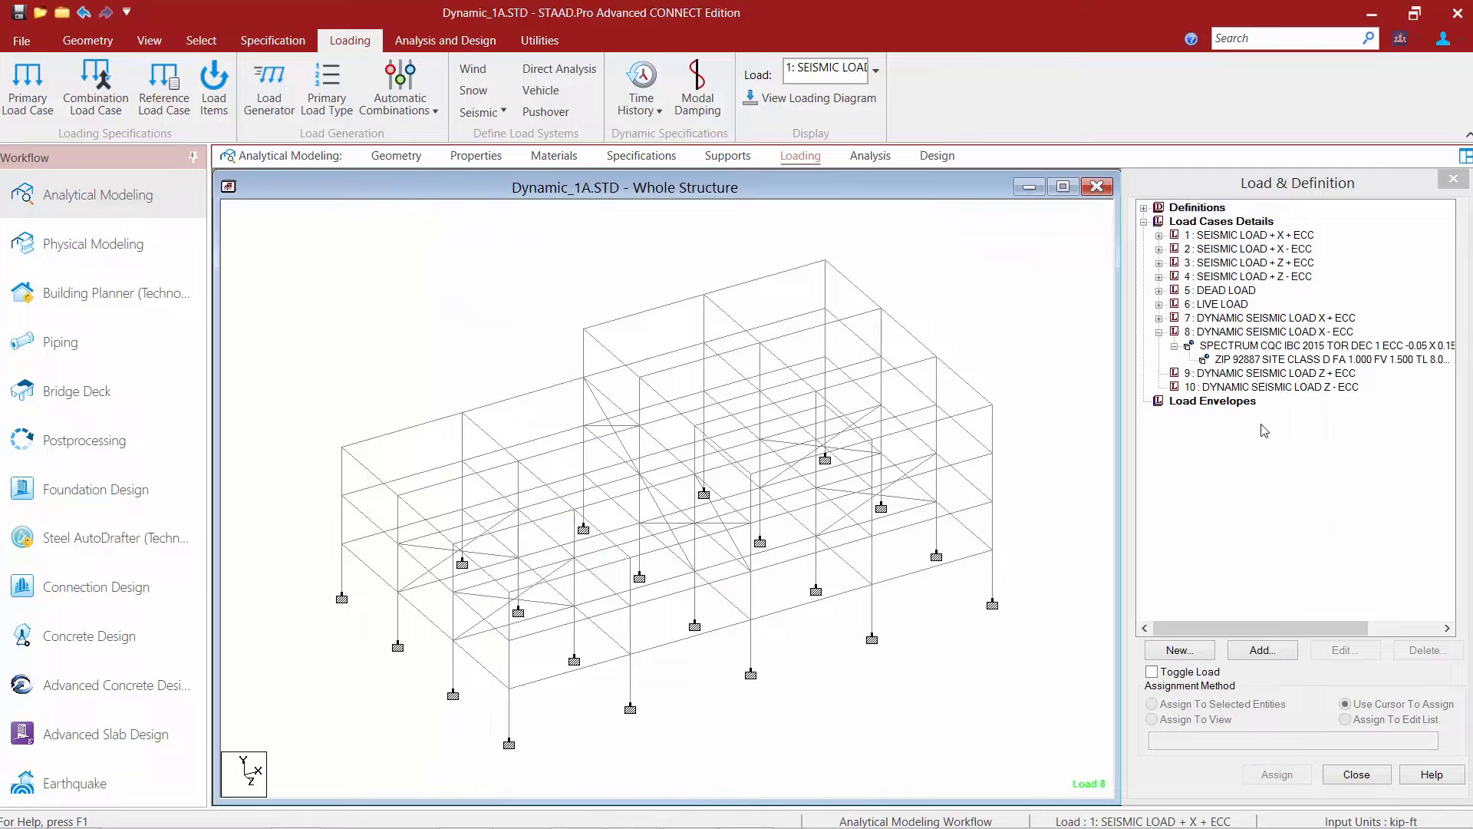
Start a response spectrum load for the next dynamic seismic case, in Z, with IBC-2015/ASCE 7-10, CQC combination and site class D.
{"action": "left_click", "coordinate": [1225, 387]}
{"action": "left_click", "coordinate": [1262, 650]}
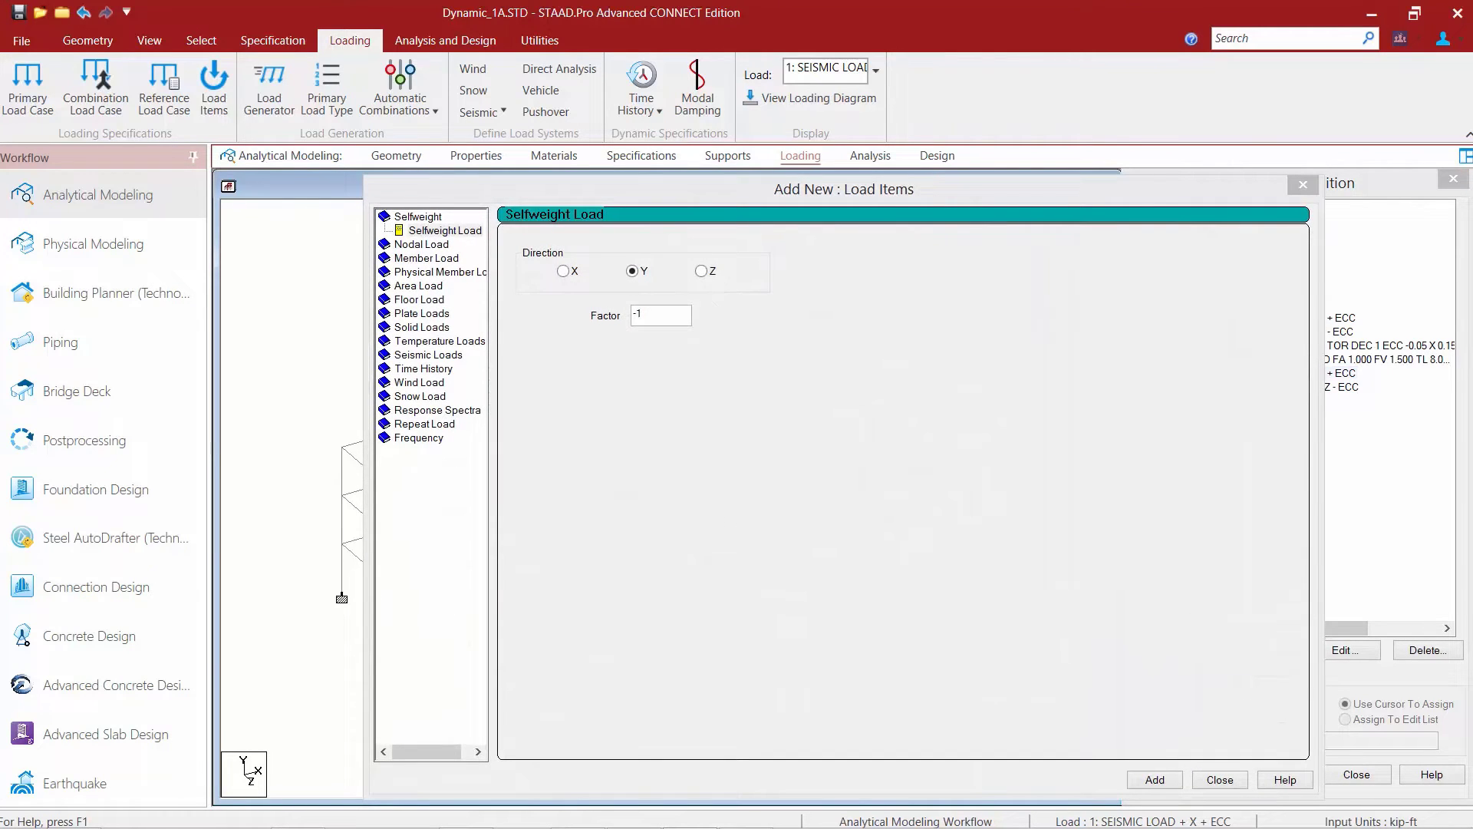
{"action": "left_click", "coordinate": [418, 410]}
{"action": "left_click", "coordinate": [580, 245]}
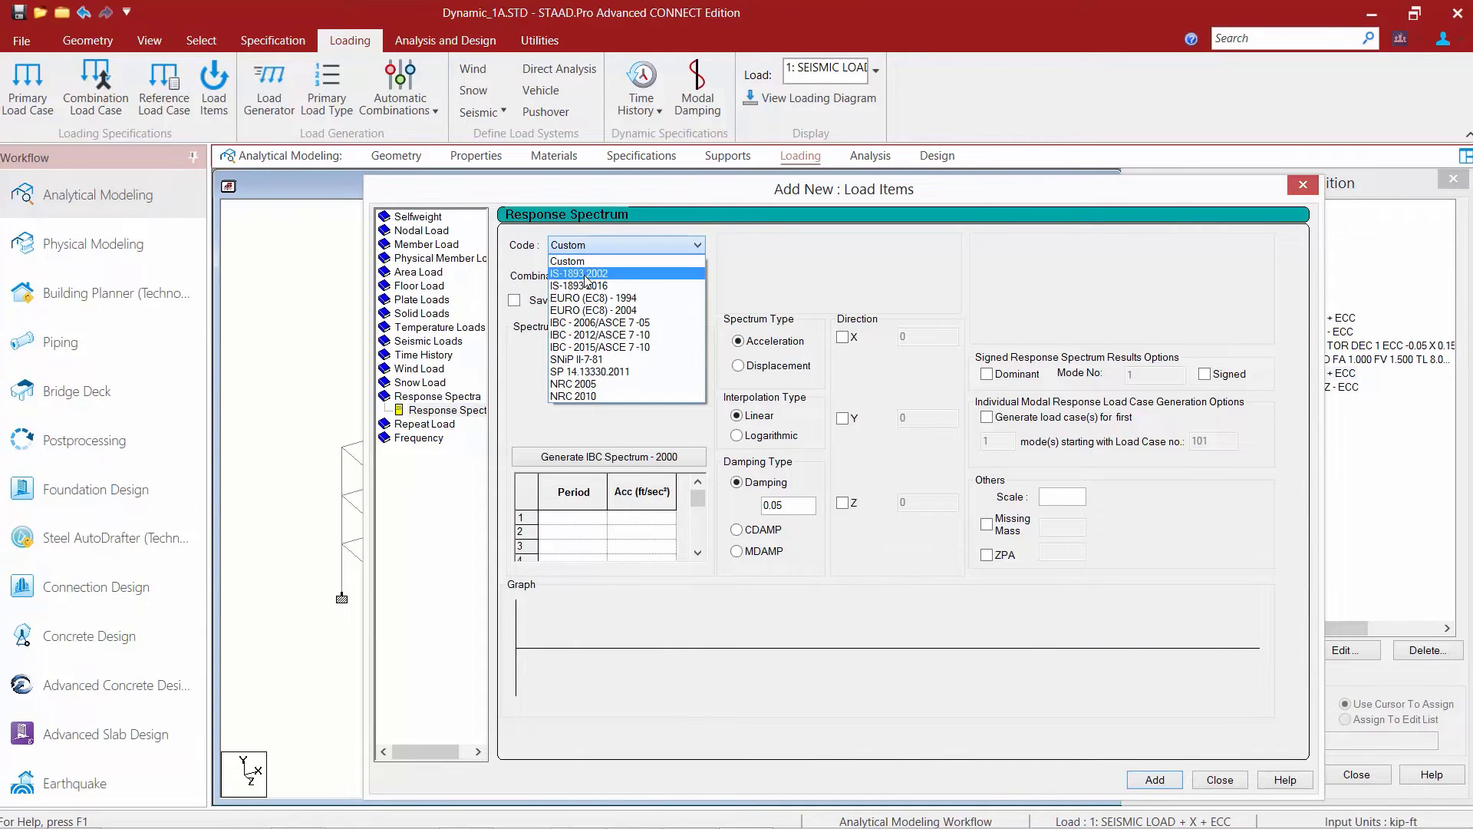
{"action": "left_click", "coordinate": [599, 347]}
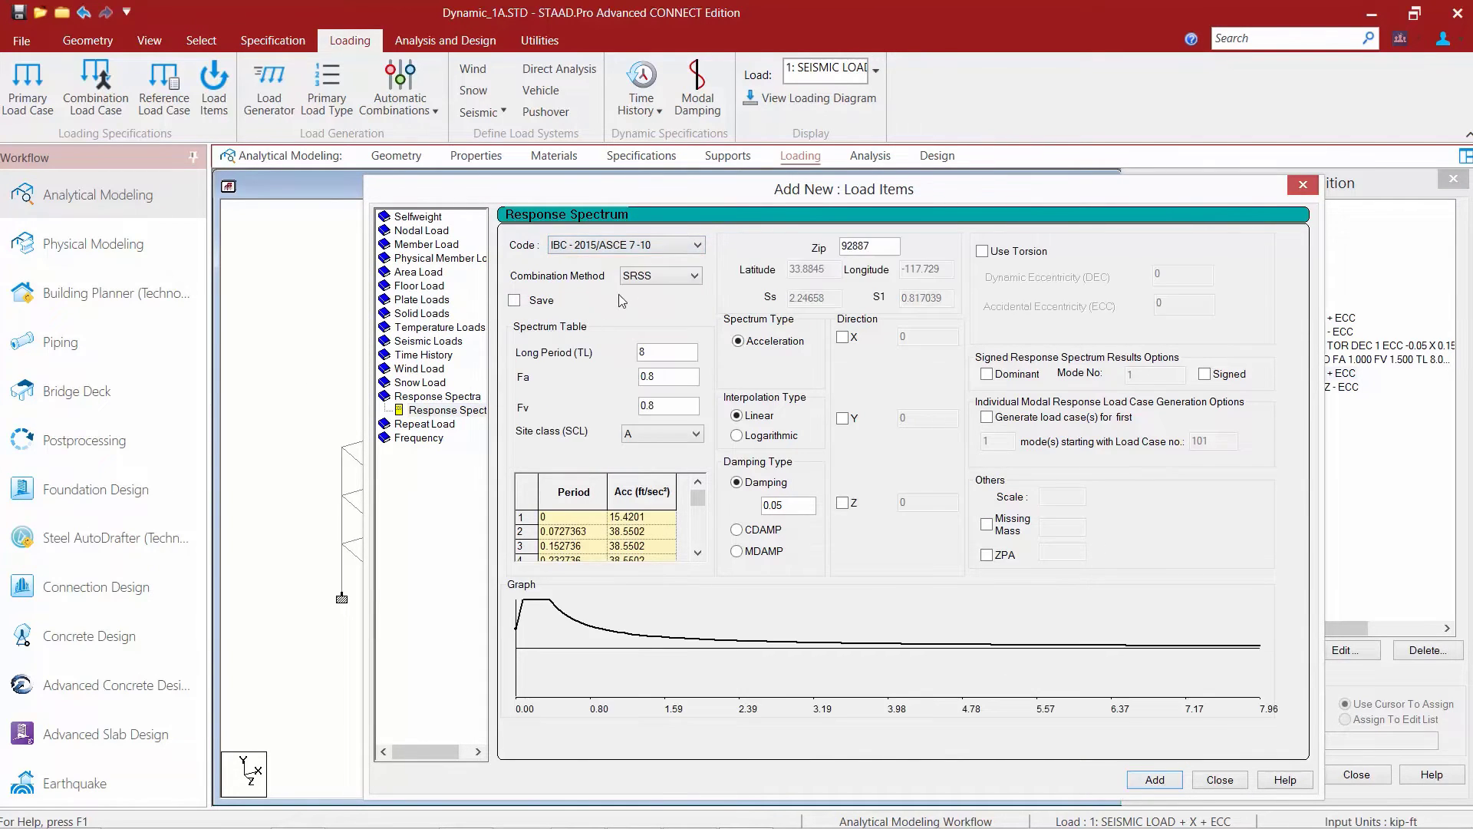
{"action": "left_click", "coordinate": [638, 278]}
{"action": "left_click", "coordinate": [641, 317]}
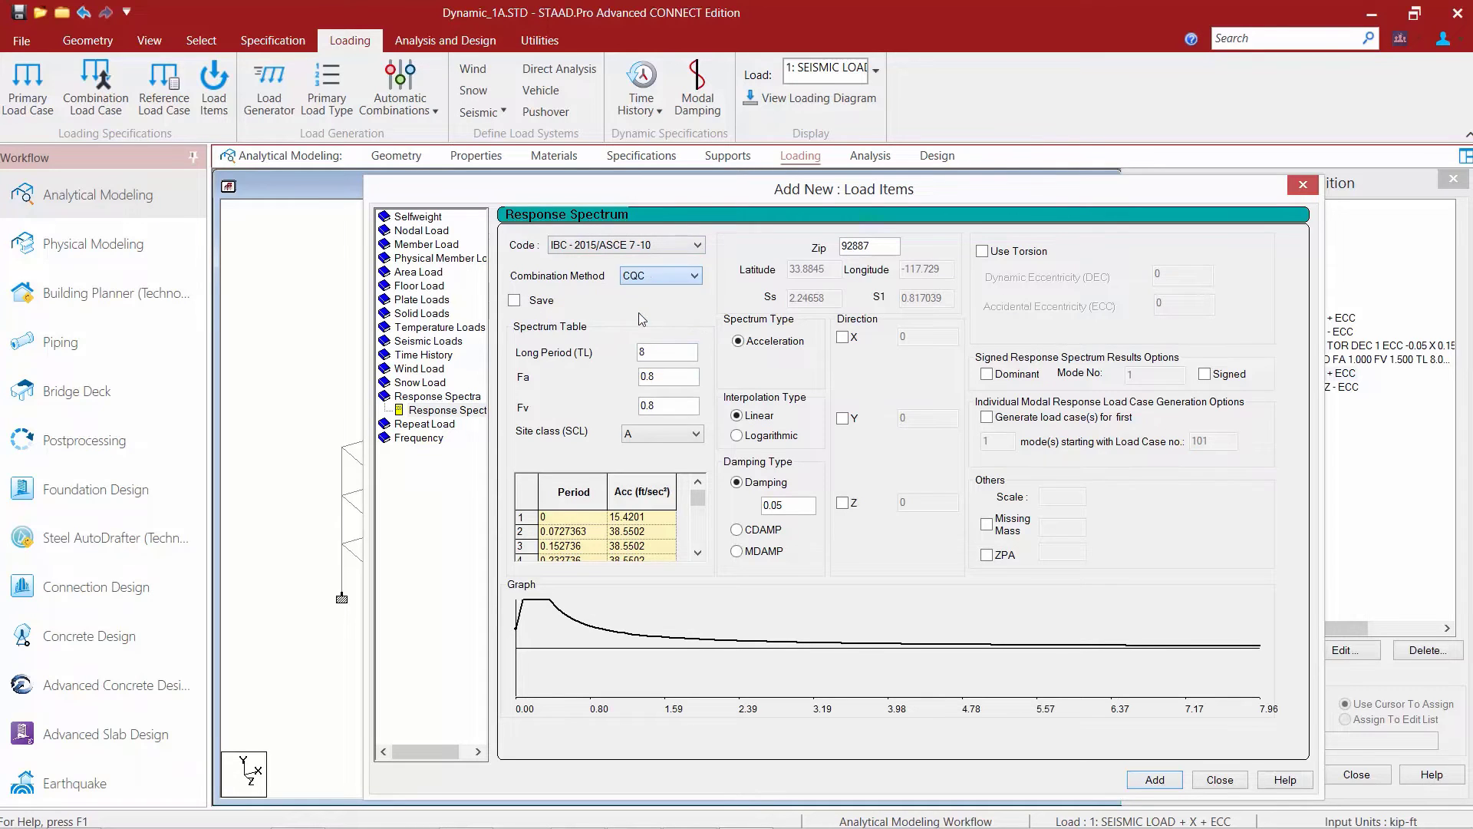
{"action": "left_click", "coordinate": [643, 440]}
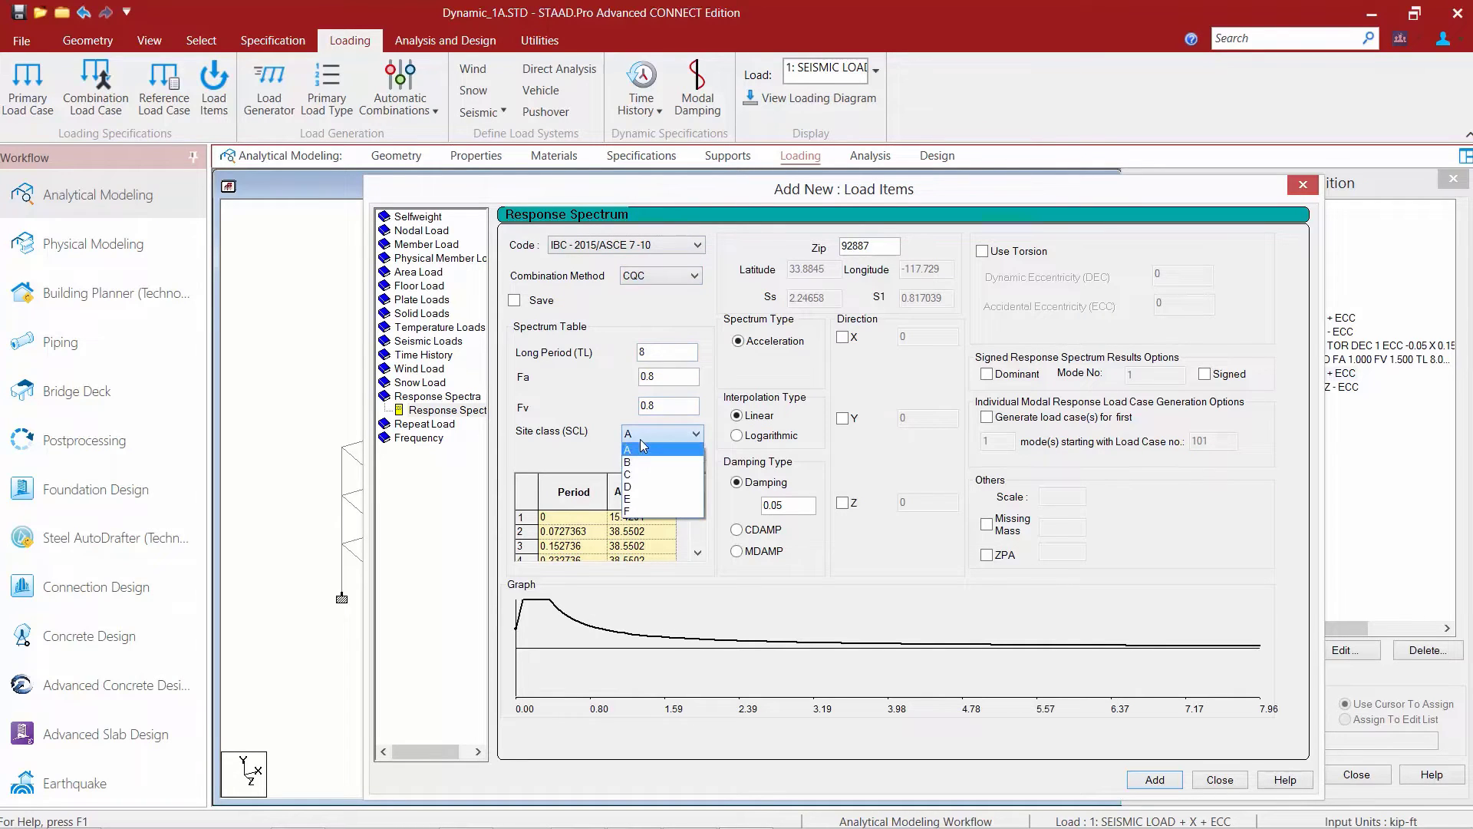
{"action": "left_click", "coordinate": [636, 497]}
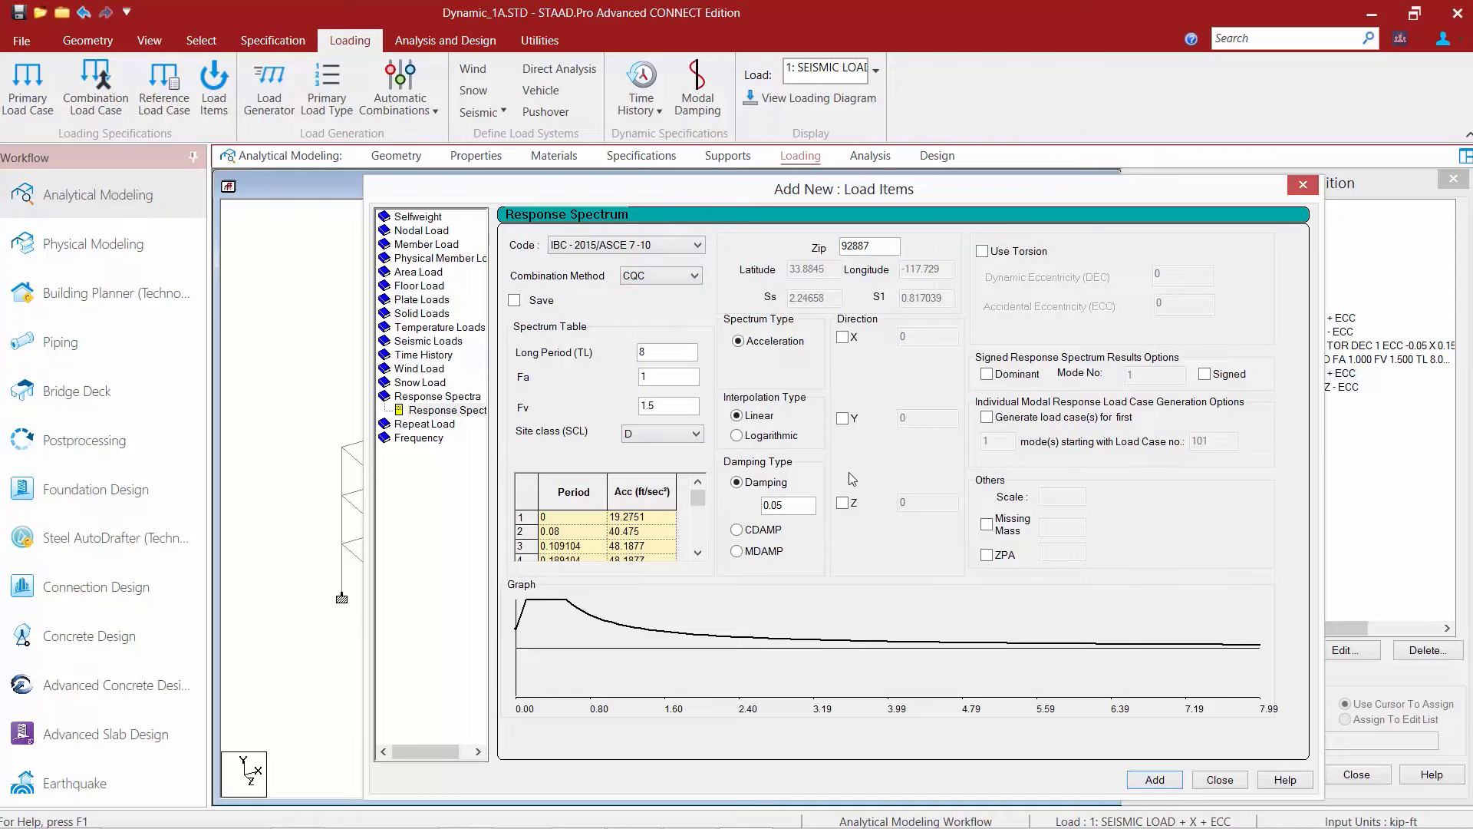
Add the case 9 spectrum load with Z factor 0.156, torsion enabled, dynamic eccentricity 1 and accidental eccentricity 0.05.
{"action": "left_click", "coordinate": [845, 503]}
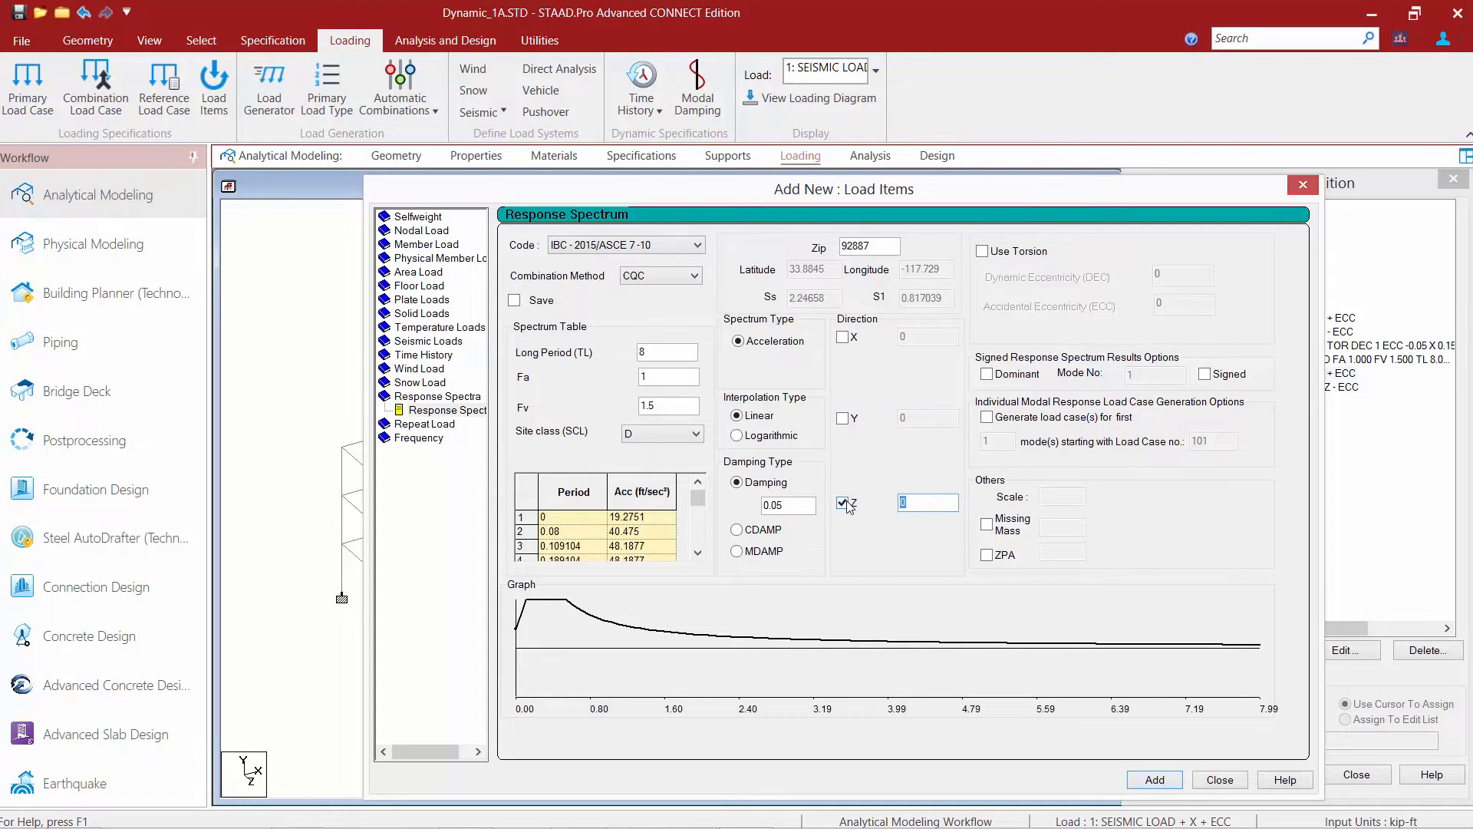
{"action": "type", "text": "0.156"}
{"action": "left_click", "coordinate": [1014, 254]}
{"action": "key", "text": "Tab"}
{"action": "type", "text": "1"}
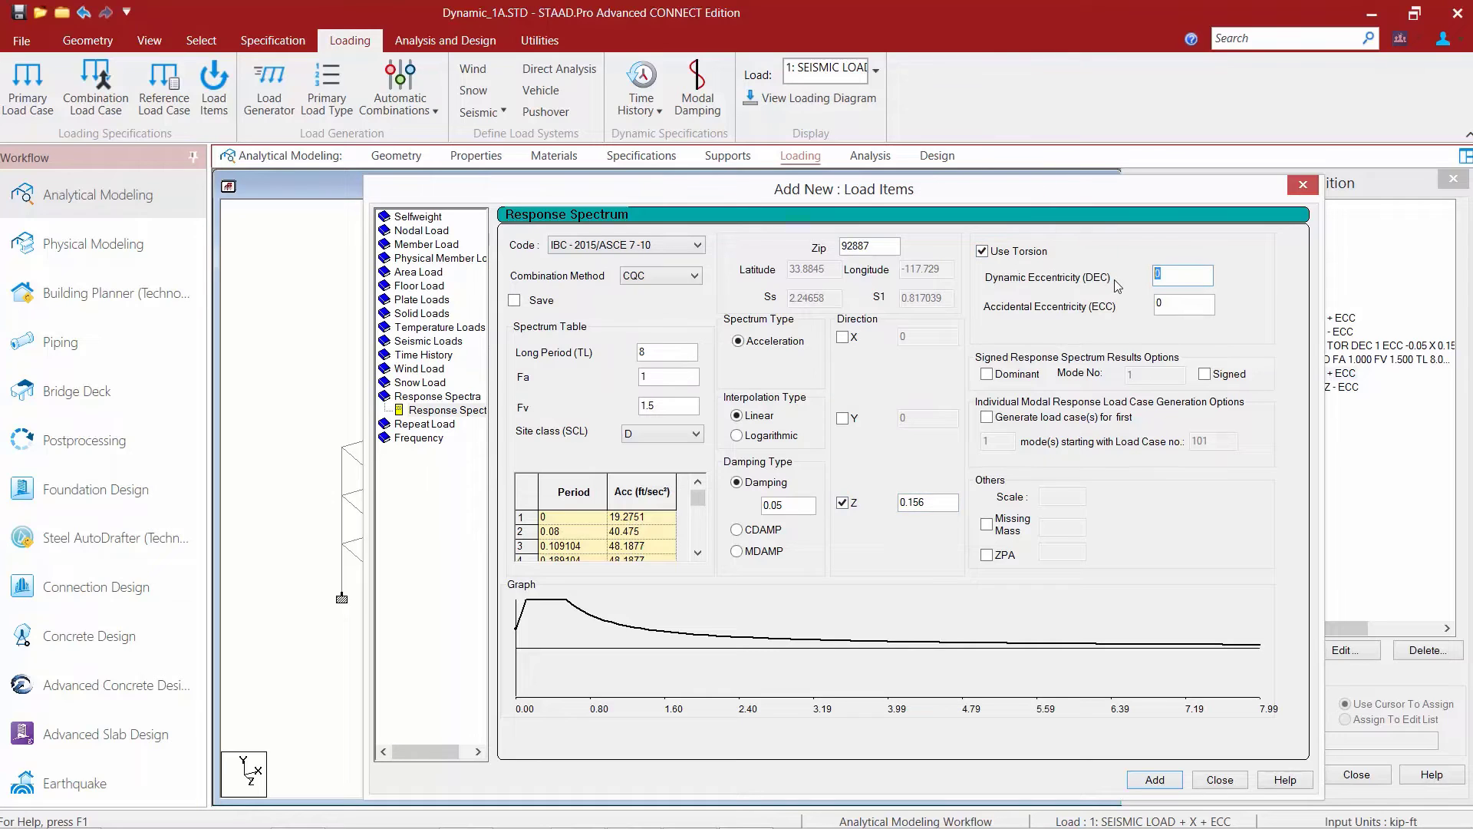
{"action": "key", "text": "Tab"}
{"action": "type", "text": "0.0"}
{"action": "left_click", "coordinate": [1138, 781]}
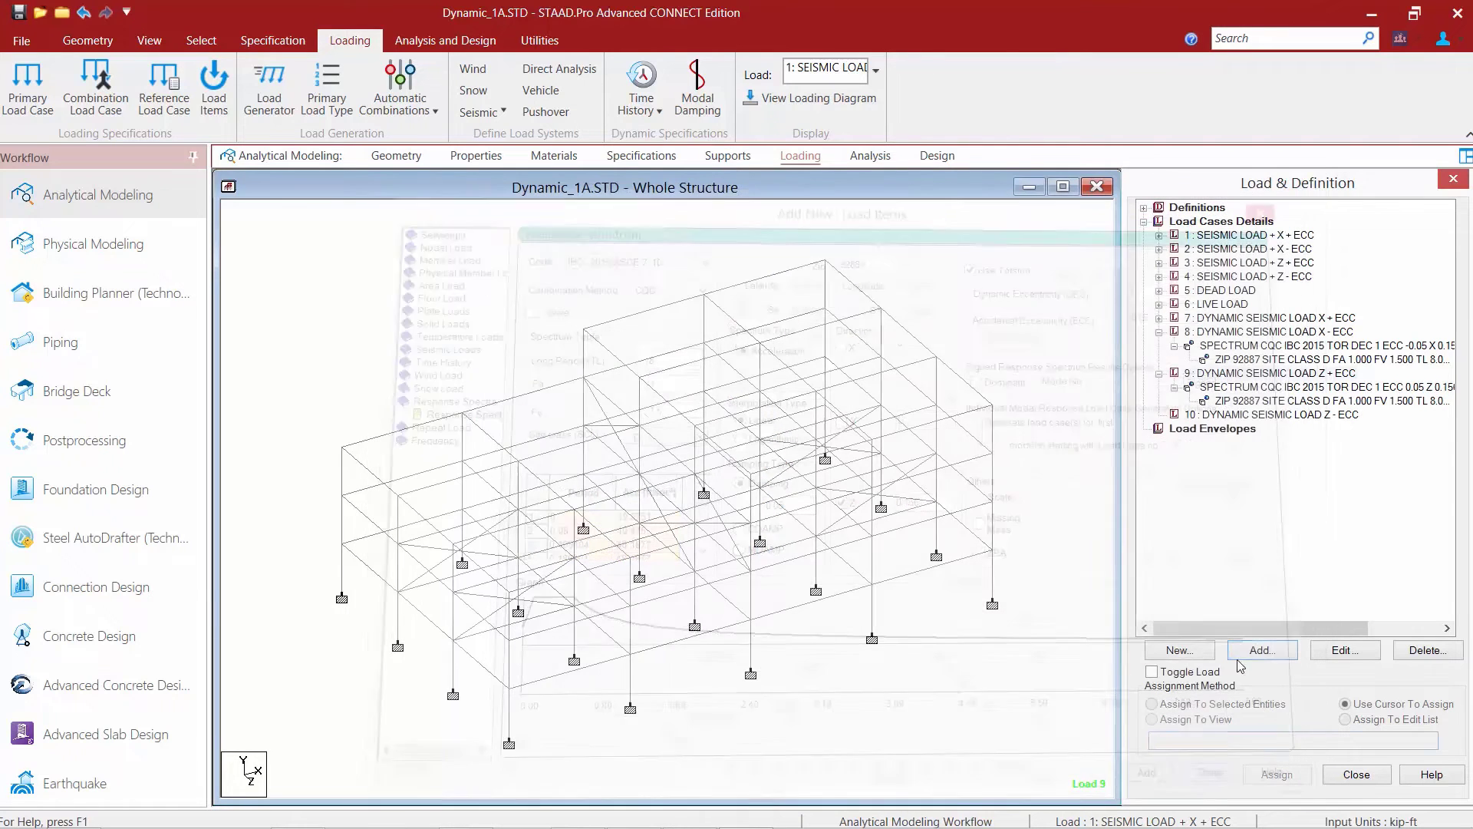
{"action": "left_click", "coordinate": [1212, 779]}
Start a response spectrum load for case 10, DYNAMIC SEISMIC LOAD Z - ECC, with IBC-2015/ASCE 7-10, CQC combination and site class D.
{"action": "left_click", "coordinate": [1223, 416]}
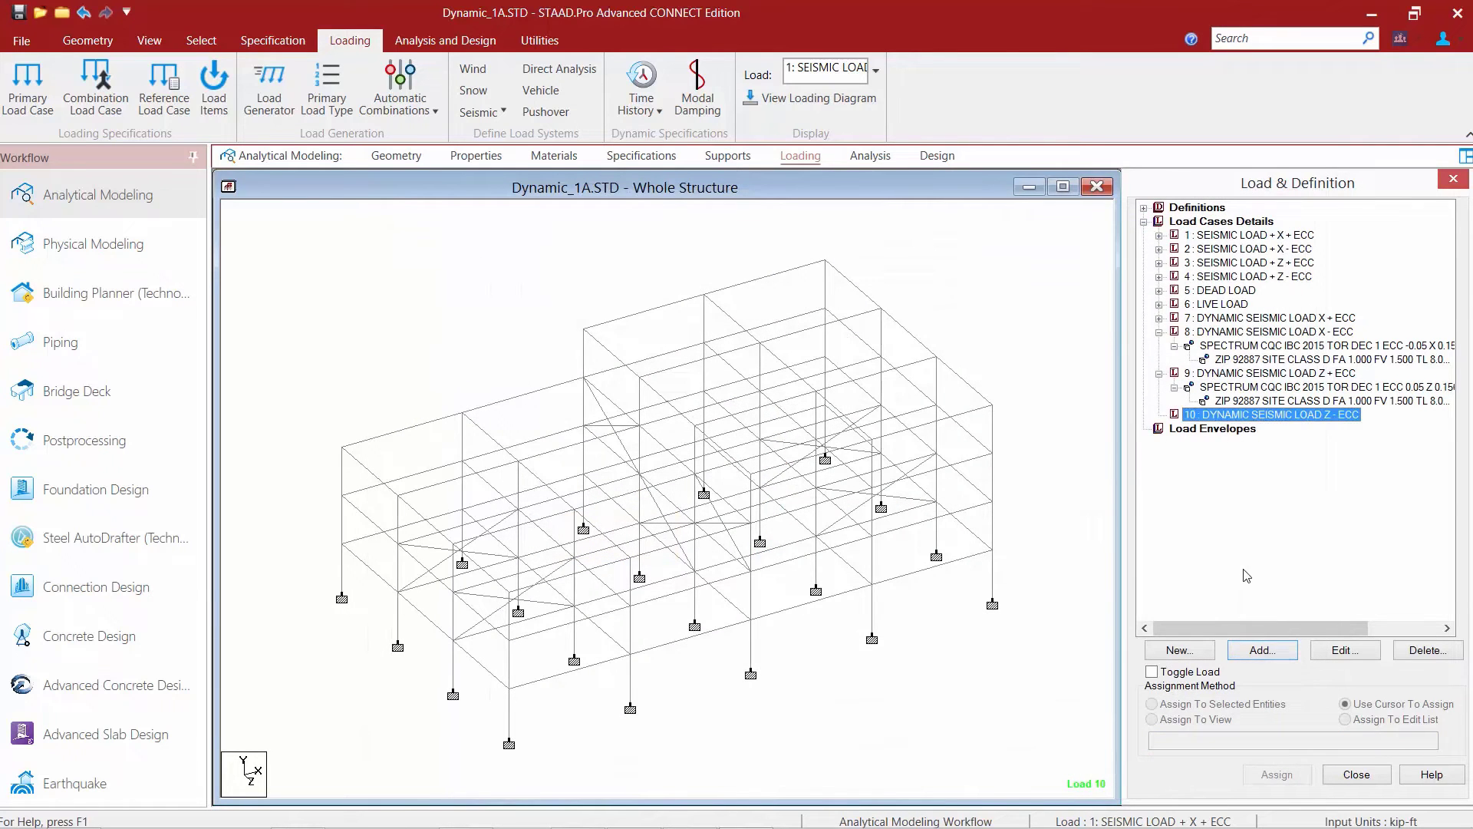
{"action": "left_click", "coordinate": [1248, 653]}
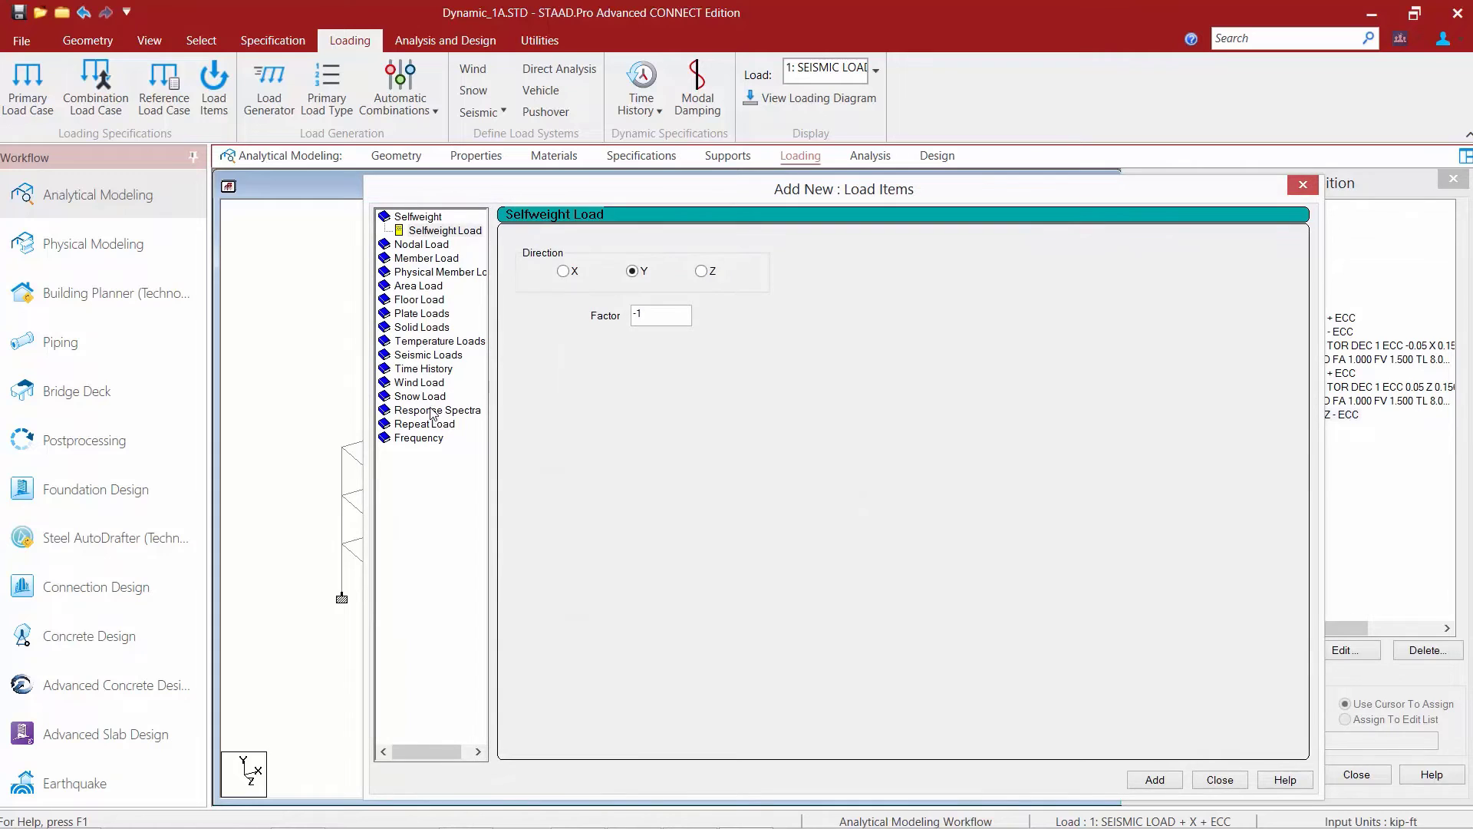
{"action": "left_click", "coordinate": [437, 396]}
{"action": "left_click", "coordinate": [570, 245]}
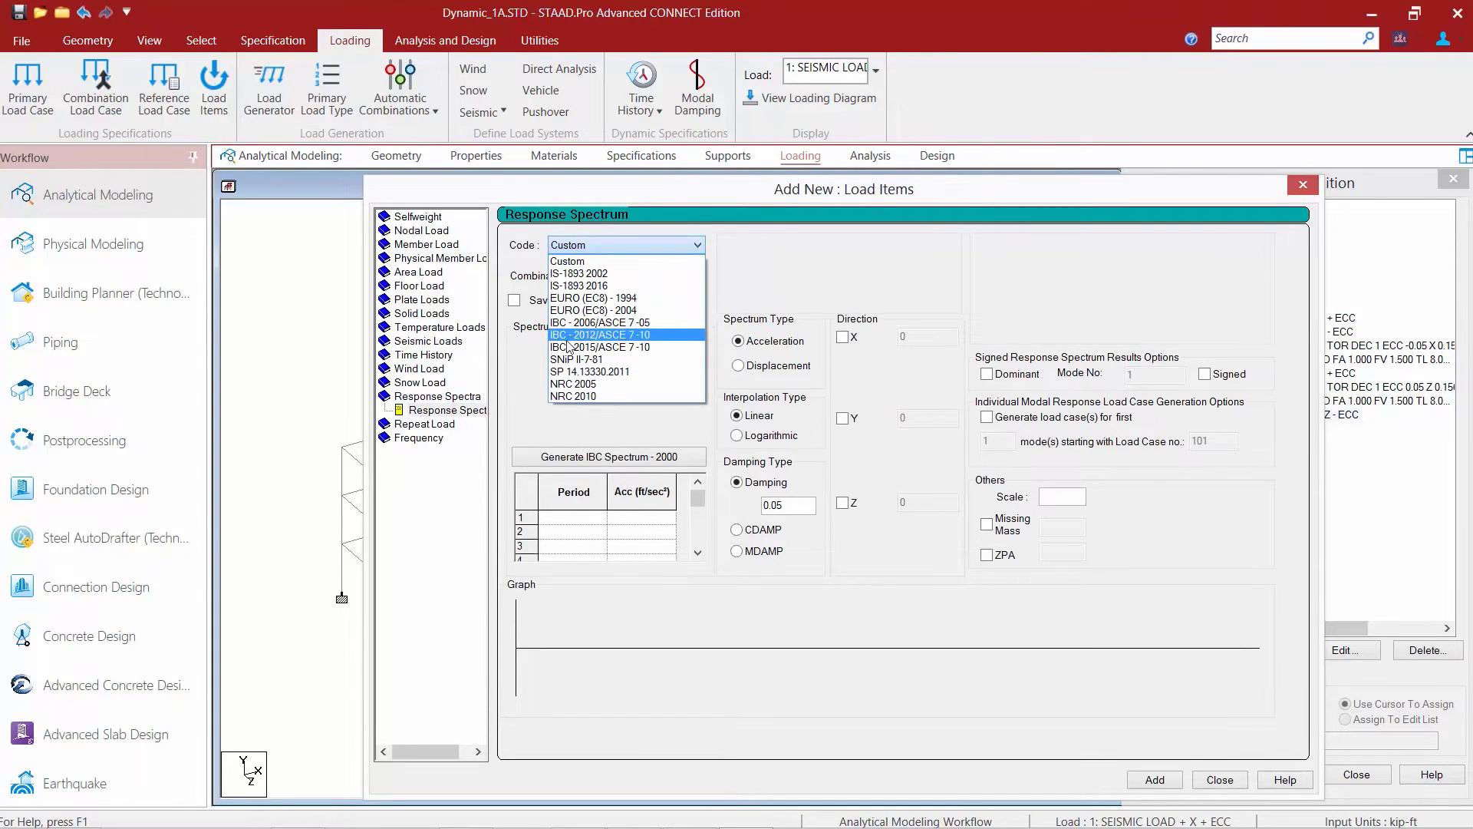
{"action": "left_click", "coordinate": [591, 347]}
{"action": "left_click", "coordinate": [632, 276]}
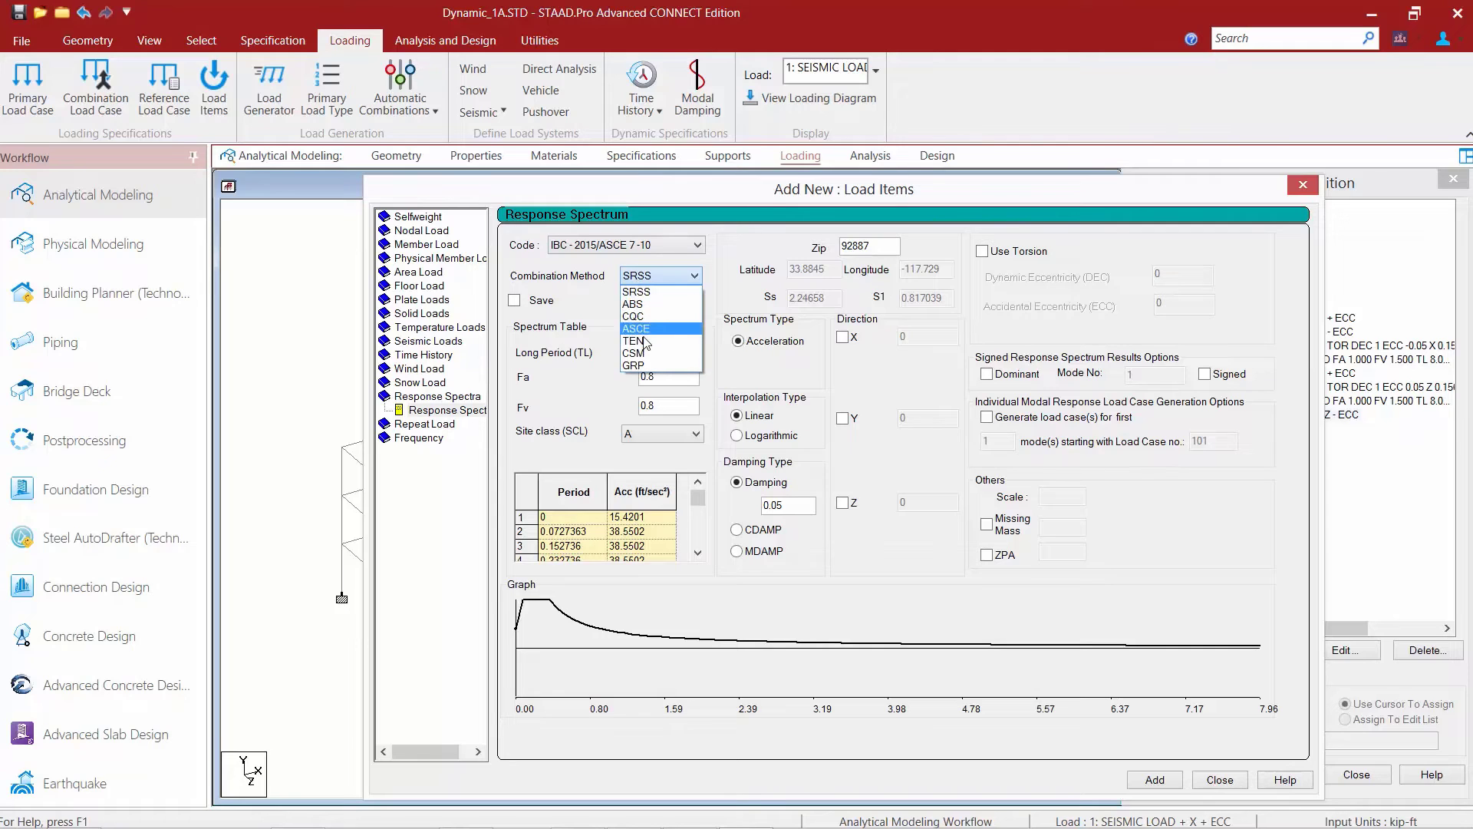
{"action": "left_click", "coordinate": [642, 319]}
{"action": "left_click", "coordinate": [644, 433]}
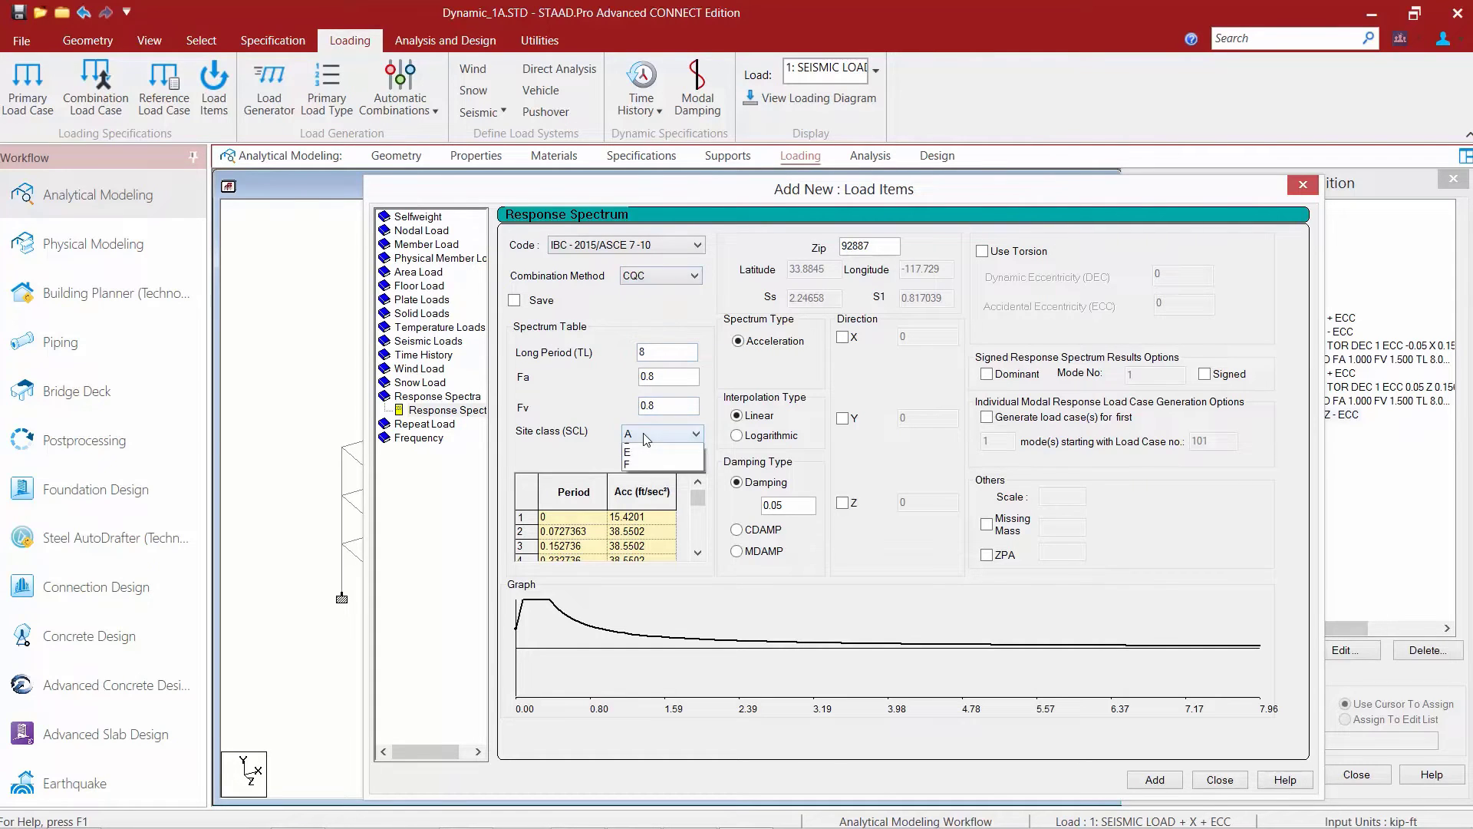
{"action": "left_click", "coordinate": [638, 488]}
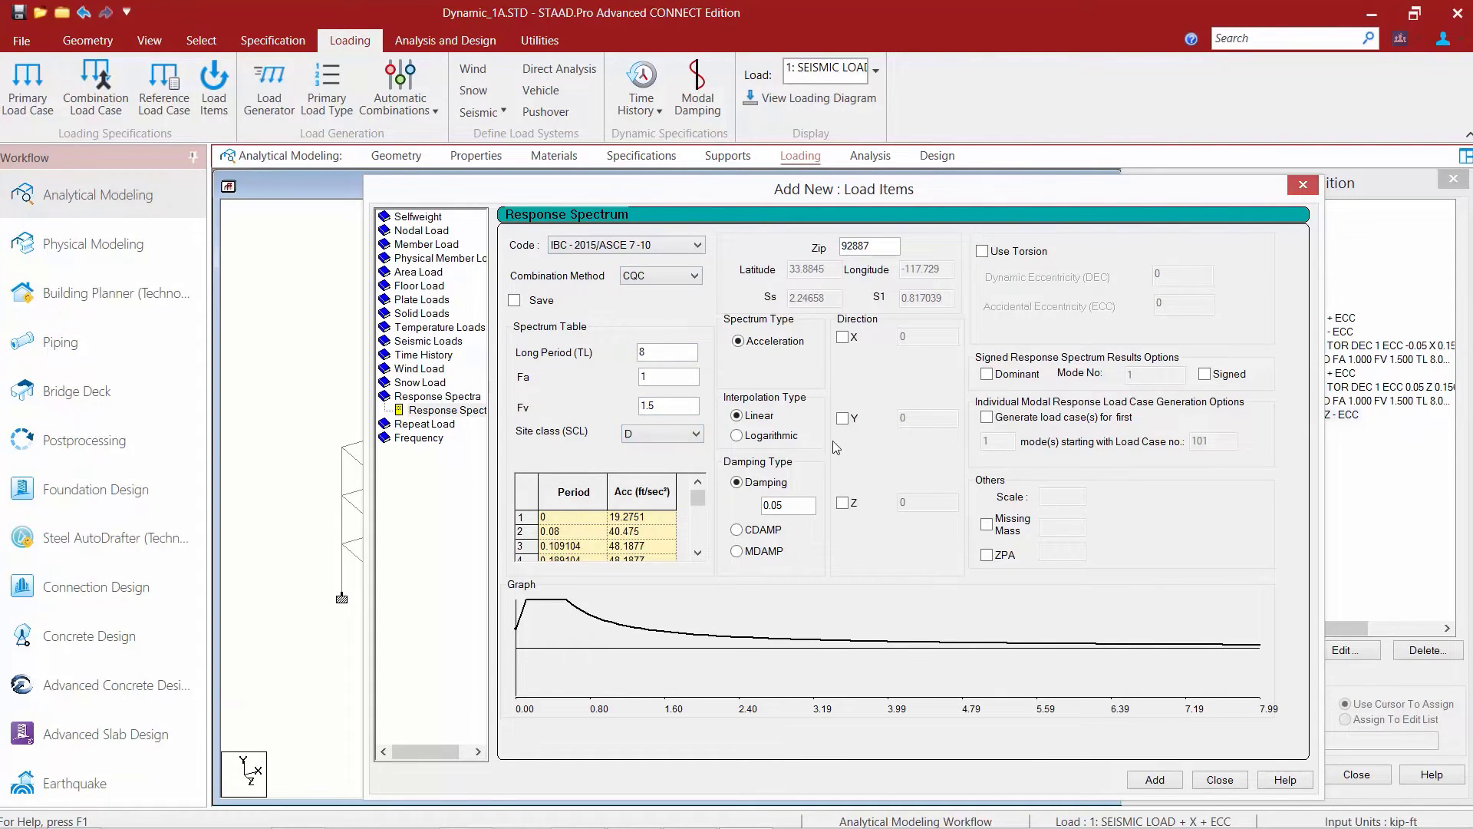
Add the case 10 spectrum load with Z factor 0.156, torsion enabled, dynamic eccentricity 1 and accidental eccentricity -0.05.
{"action": "left_click", "coordinate": [852, 502]}
{"action": "double_click", "coordinate": [930, 503]}
{"action": "type", "text": "0.156"}
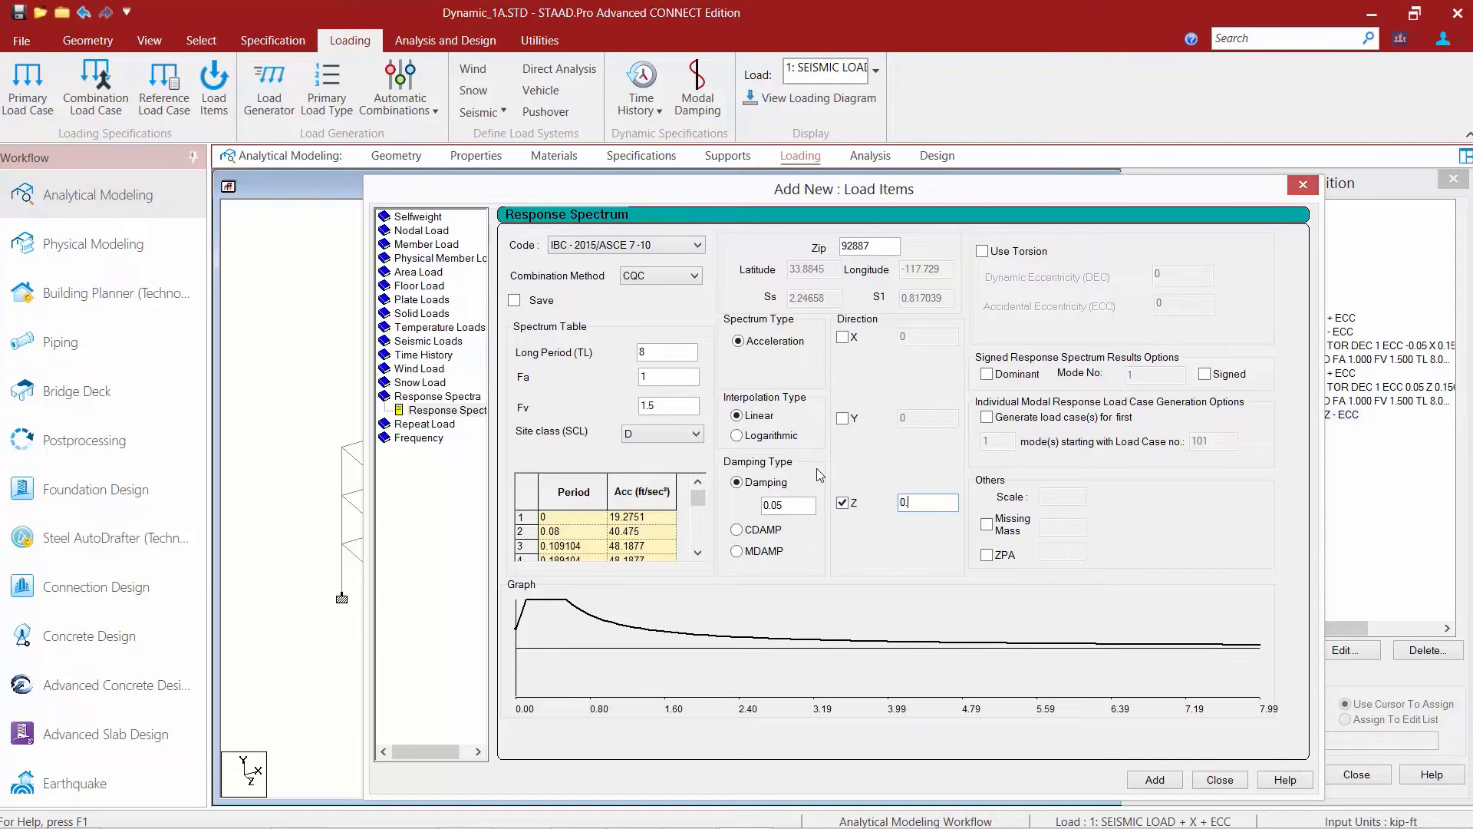
{"action": "left_click", "coordinate": [983, 252]}
{"action": "key", "text": "Tab"}
{"action": "type", "text": "1"}
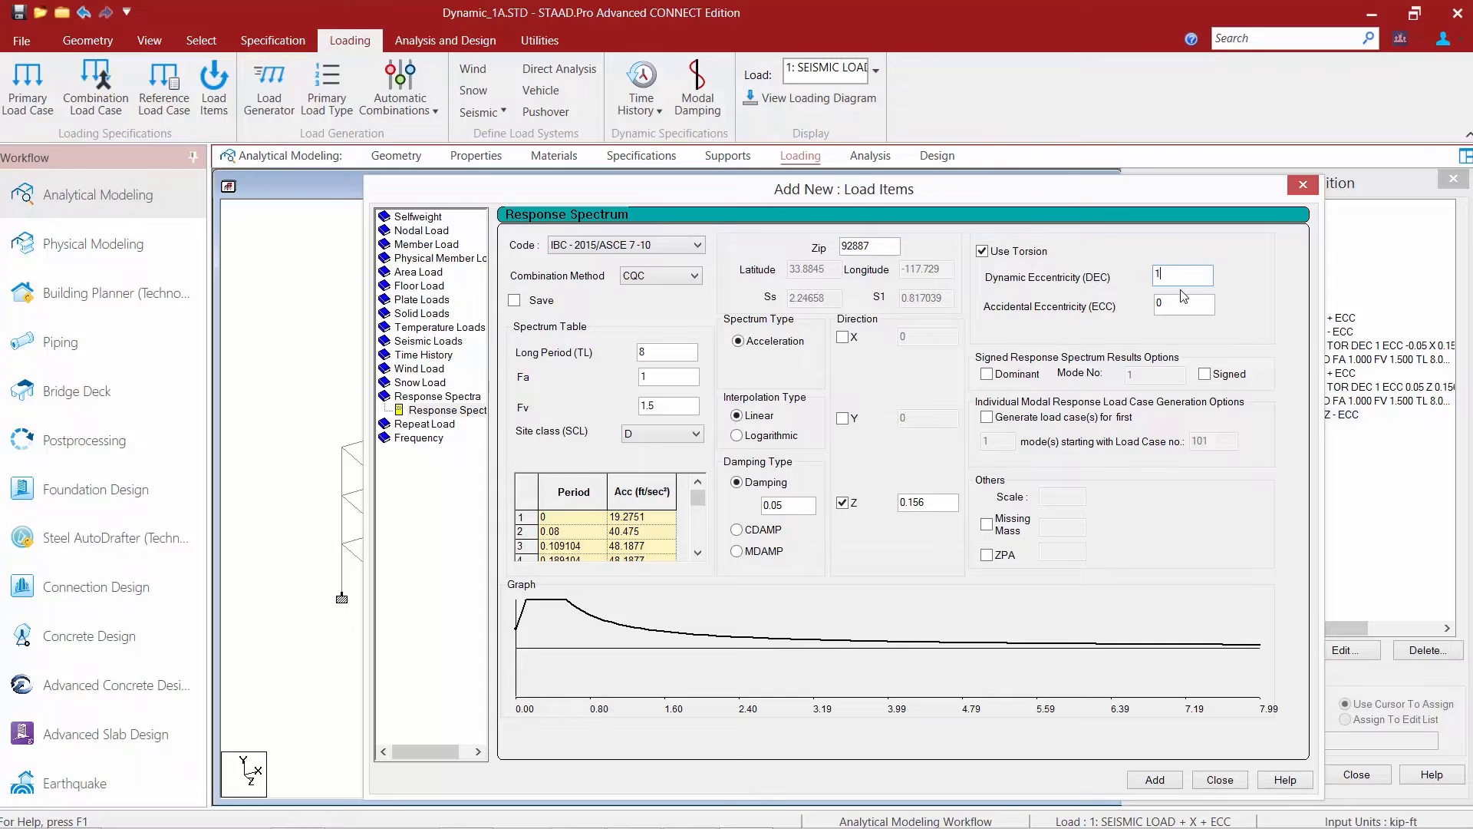
{"action": "key", "text": "Tab"}
{"action": "type", "text": "-0.05"}
{"action": "left_click", "coordinate": [1153, 781]}
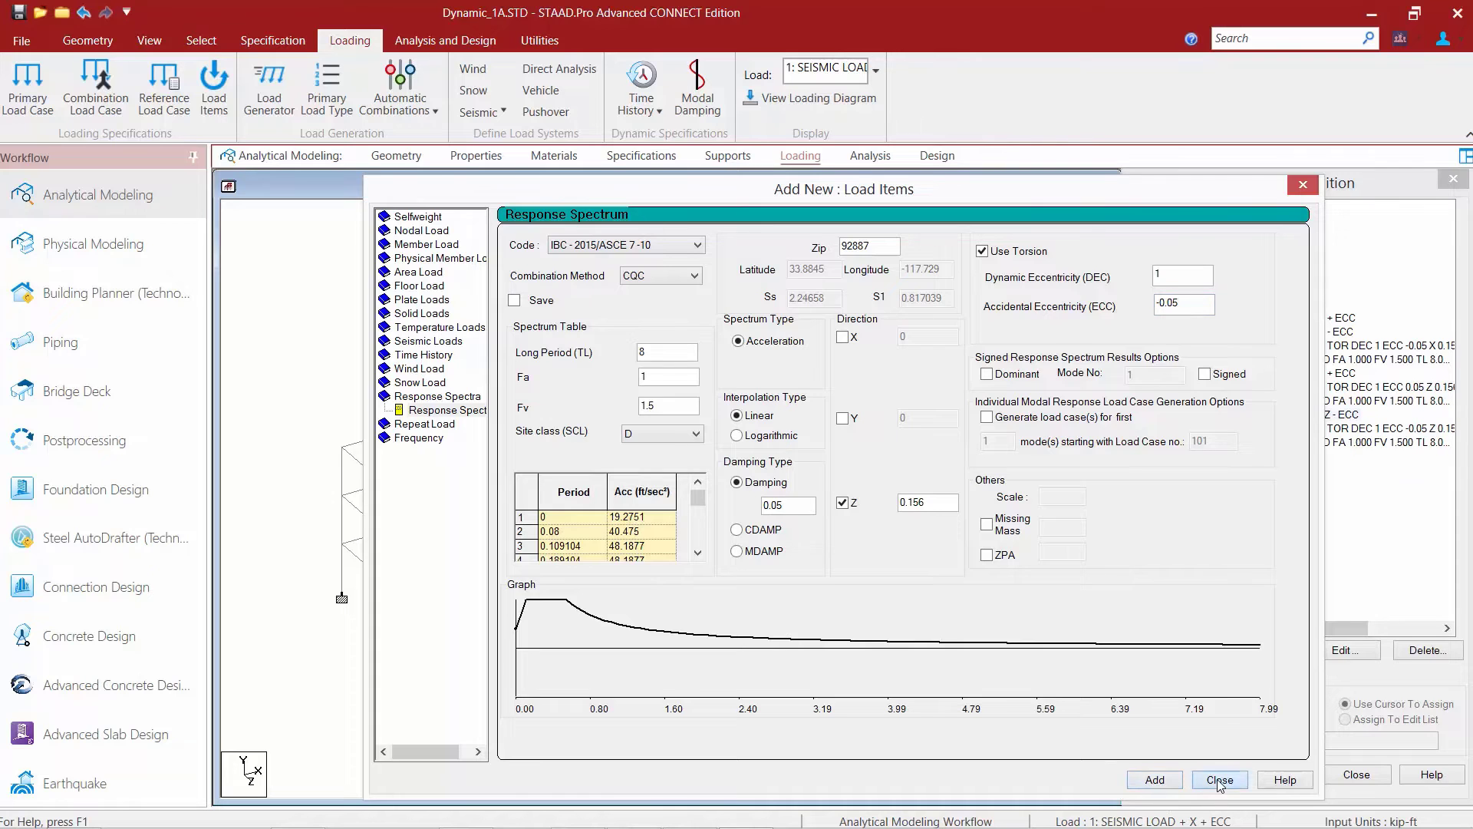
{"action": "left_click", "coordinate": [1220, 779]}
{"action": "left_click", "coordinate": [99, 87]}
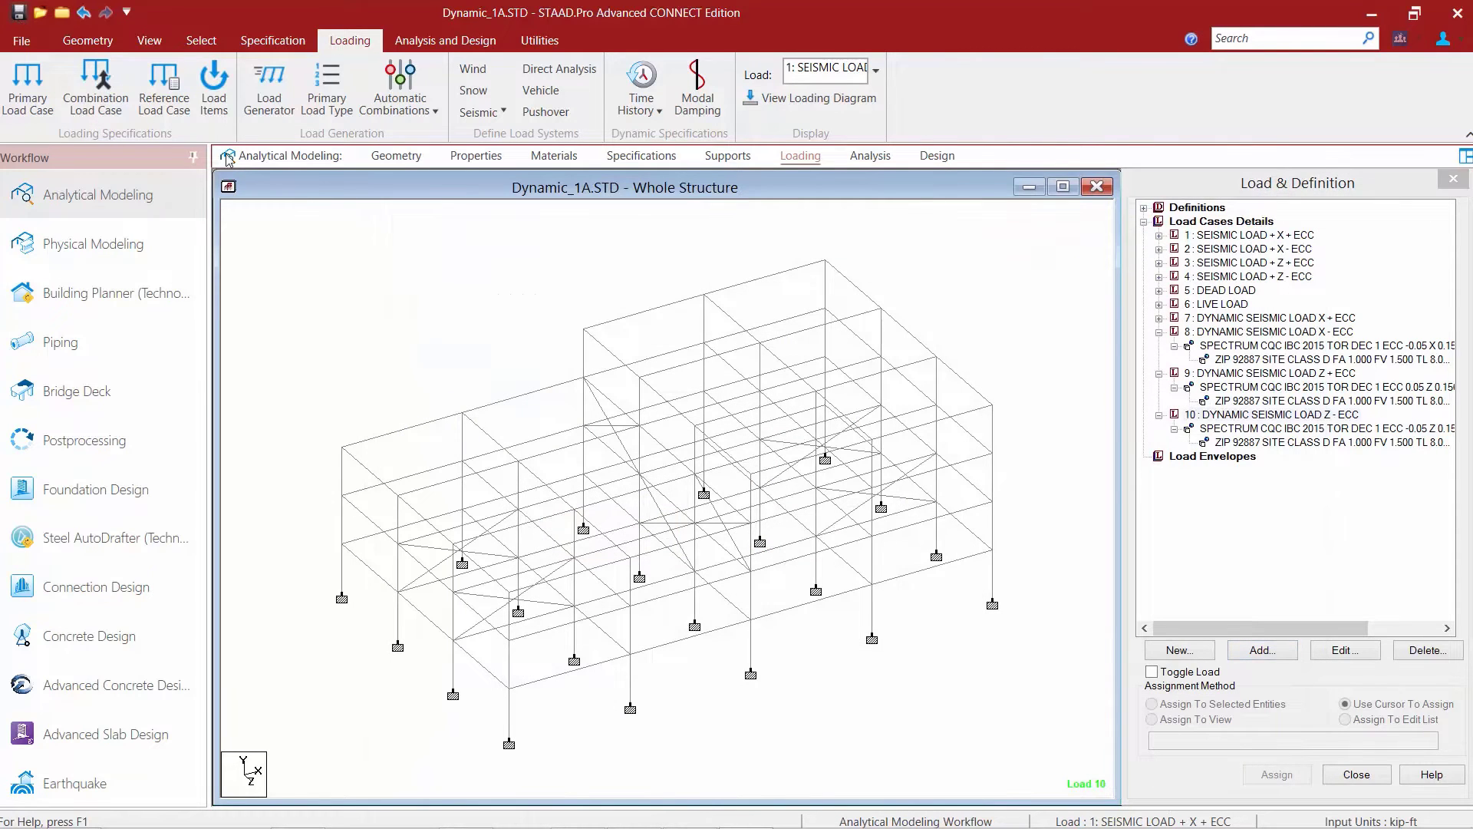
{"action": "left_click", "coordinate": [716, 521]}
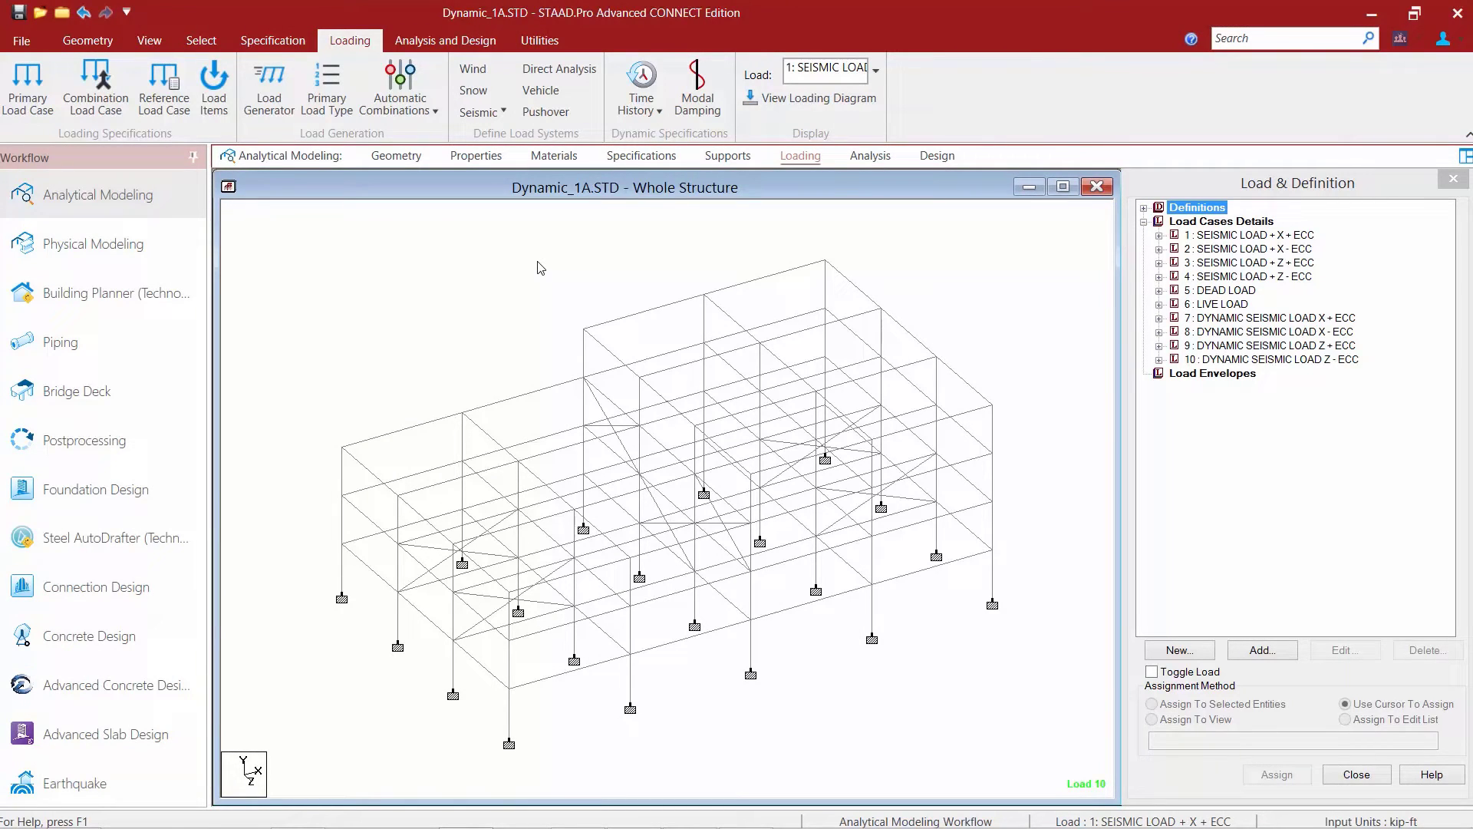
Define a Cut Off Mode Shape command with a maximum of 6 mode shapes.
{"action": "left_click", "coordinate": [877, 161]}
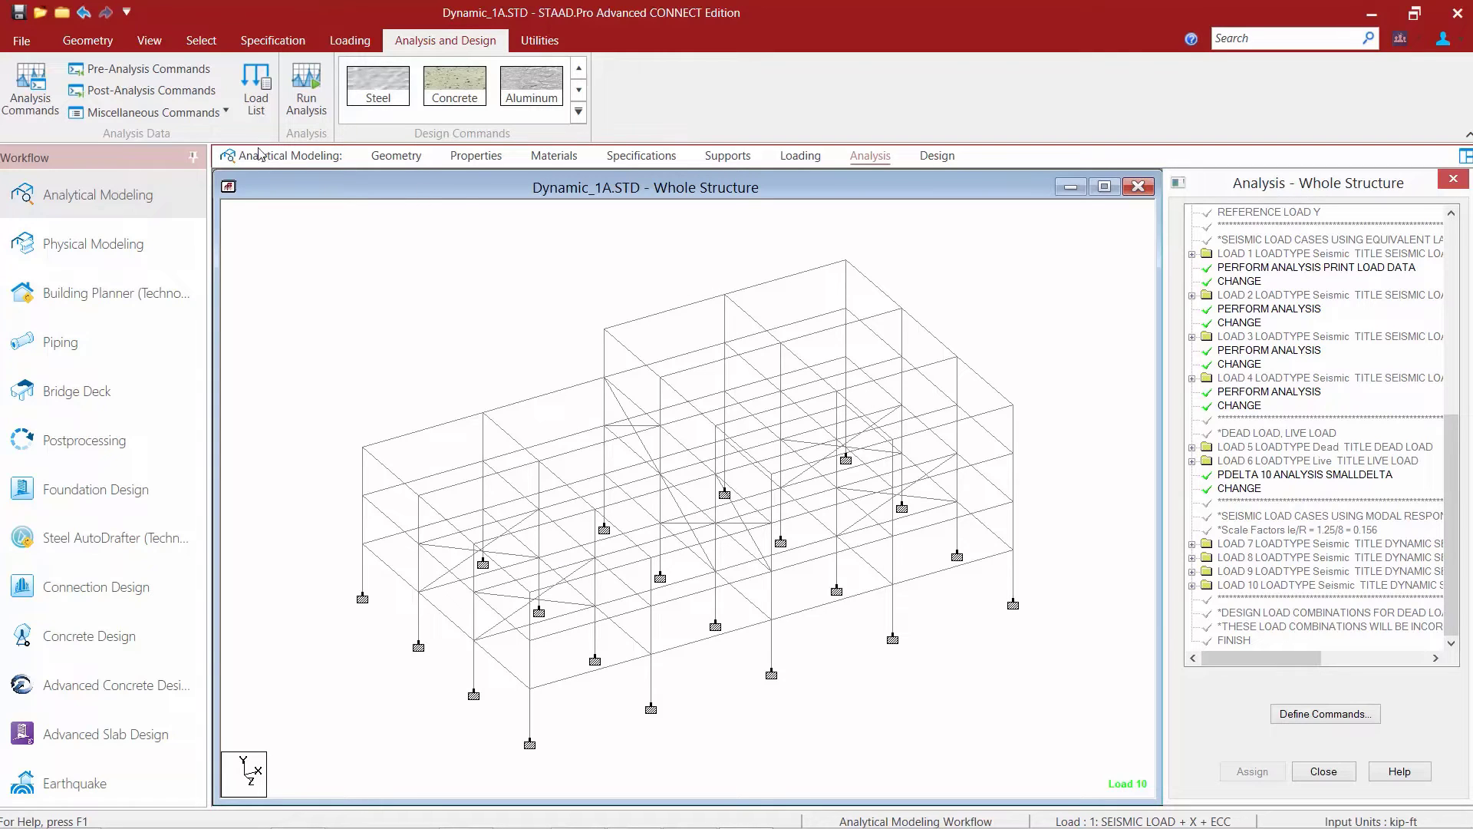
{"action": "left_click", "coordinate": [150, 115]}
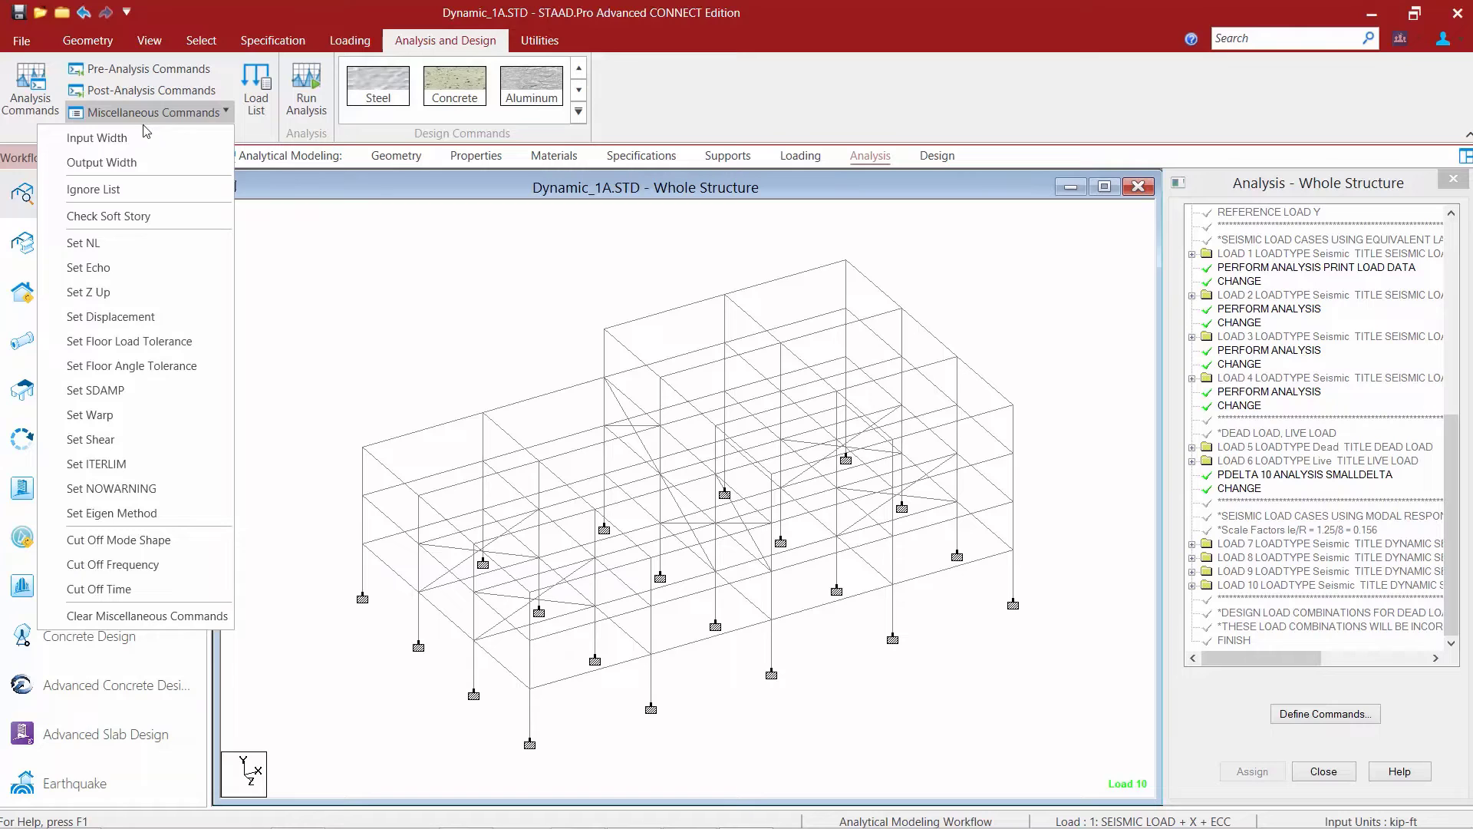
{"action": "left_click", "coordinate": [74, 541]}
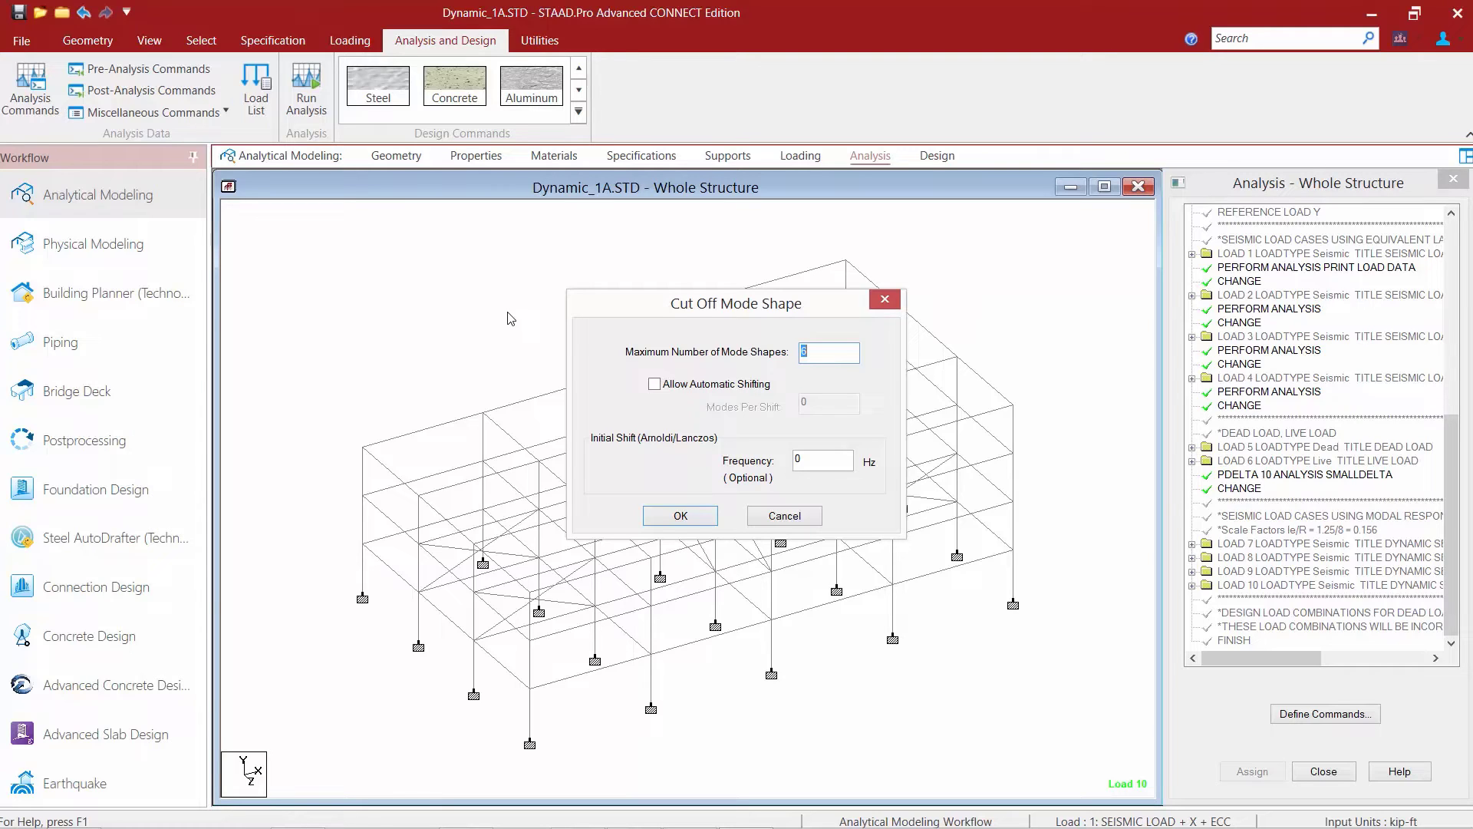
{"action": "left_click", "coordinate": [830, 353]}
{"action": "left_click_drag", "start_coordinate": [833, 355], "coordinate": [741, 351]}
{"action": "left_click", "coordinate": [664, 518]}
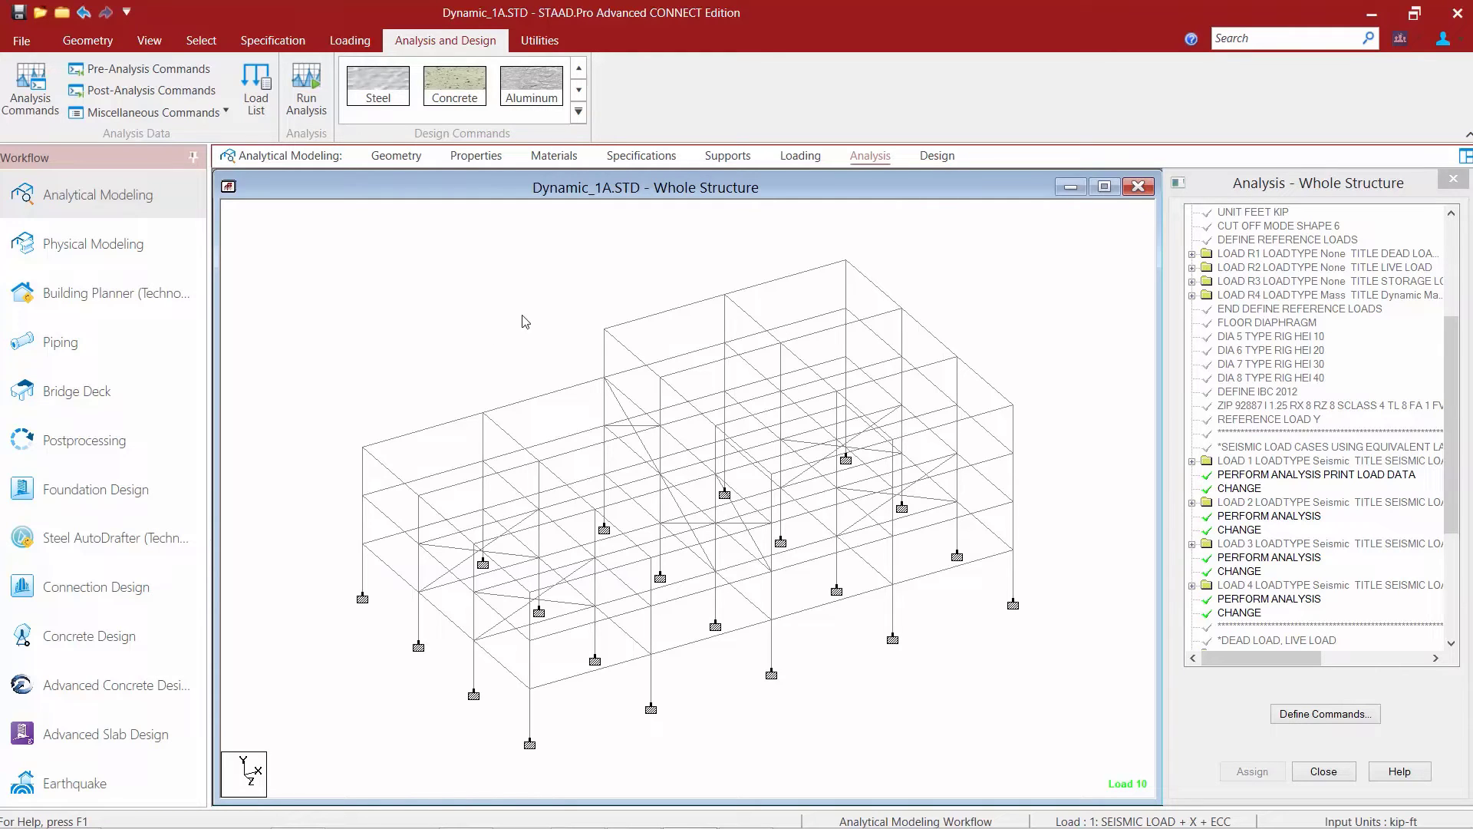
Add a Perform Analysis command with the Mode Shapes print option after the dynamic seismic load cases.
{"action": "scroll", "coordinate": [1459, 466], "scroll_direction": "down", "scroll_amount": 1}
{"action": "left_click_drag", "start_coordinate": [1459, 466], "coordinate": [1461, 539]}
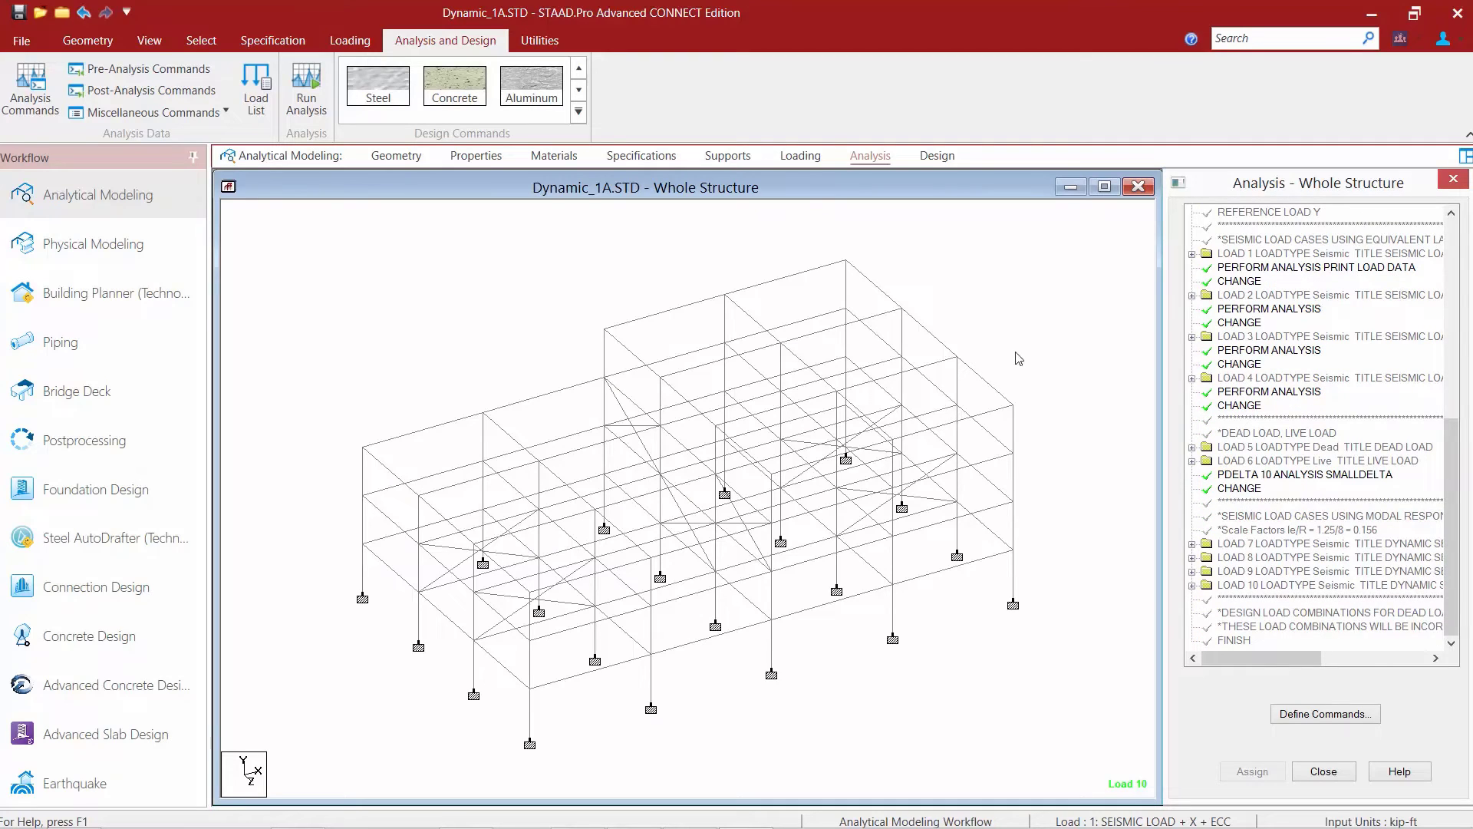
{"action": "left_click", "coordinate": [1325, 714]}
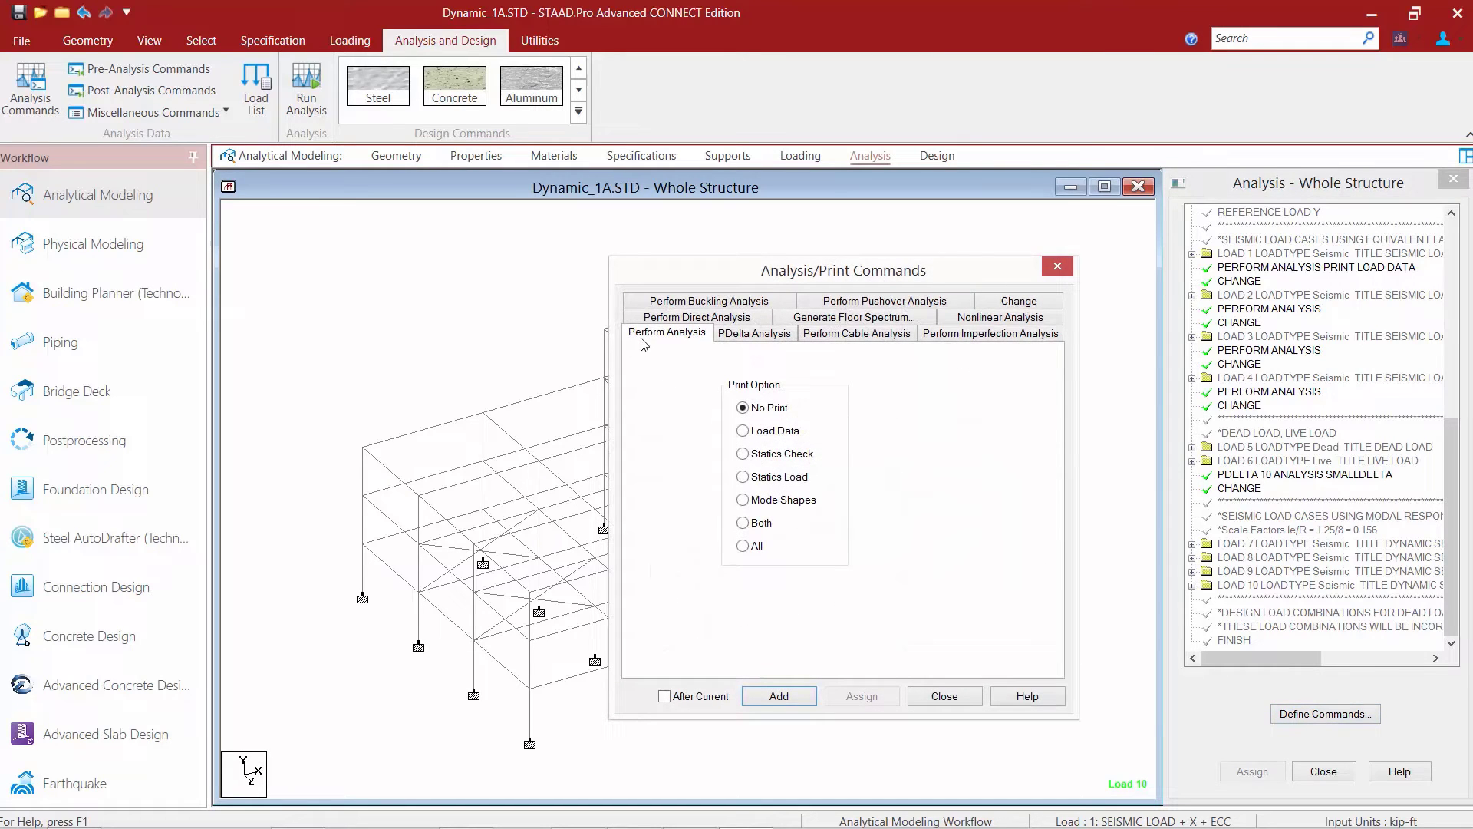
{"action": "left_click", "coordinate": [742, 500]}
{"action": "left_click", "coordinate": [759, 698]}
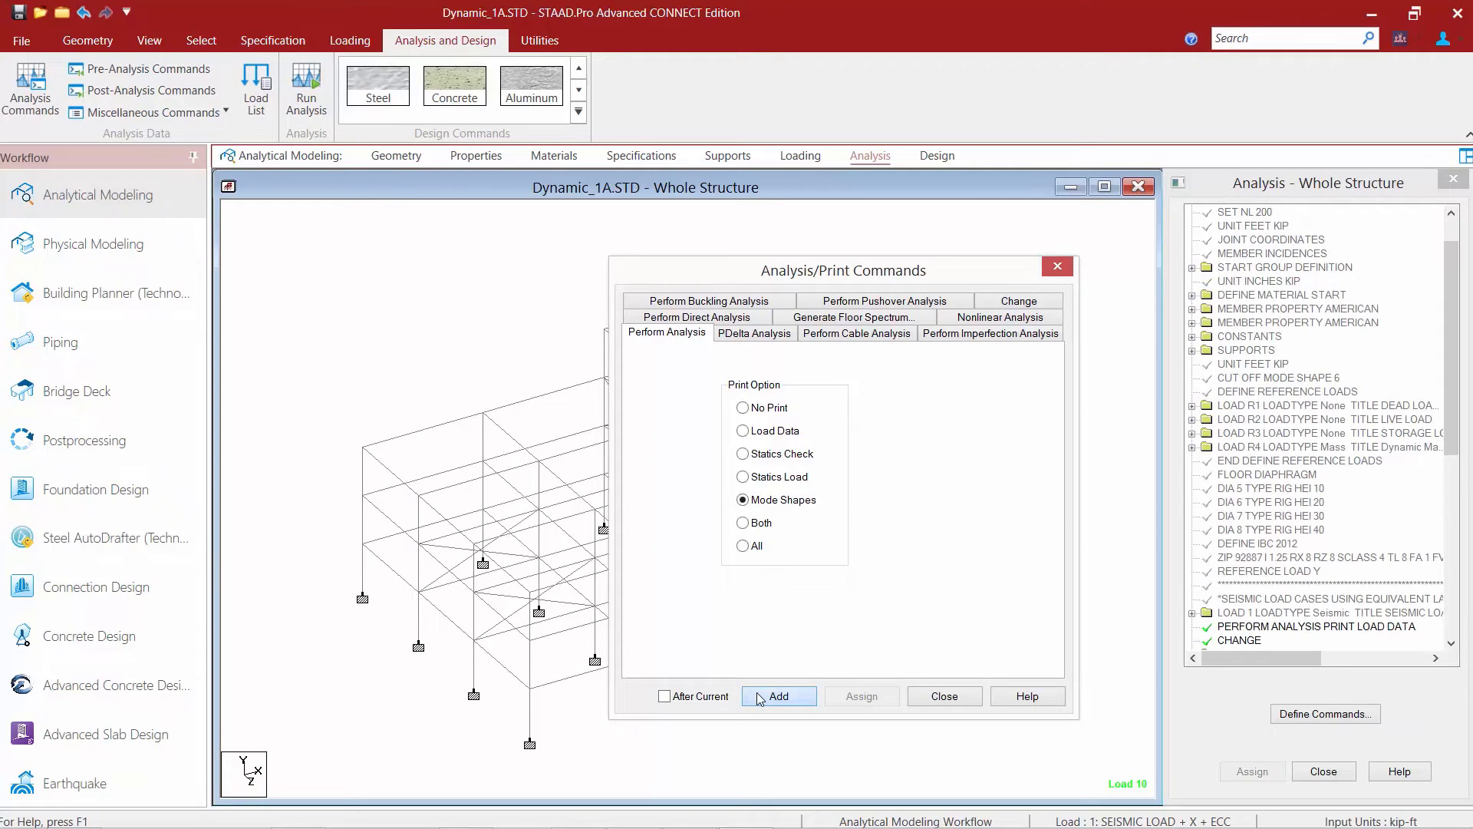
{"action": "left_click", "coordinate": [936, 696]}
{"action": "left_click_drag", "start_coordinate": [1451, 395], "coordinate": [1463, 649]}
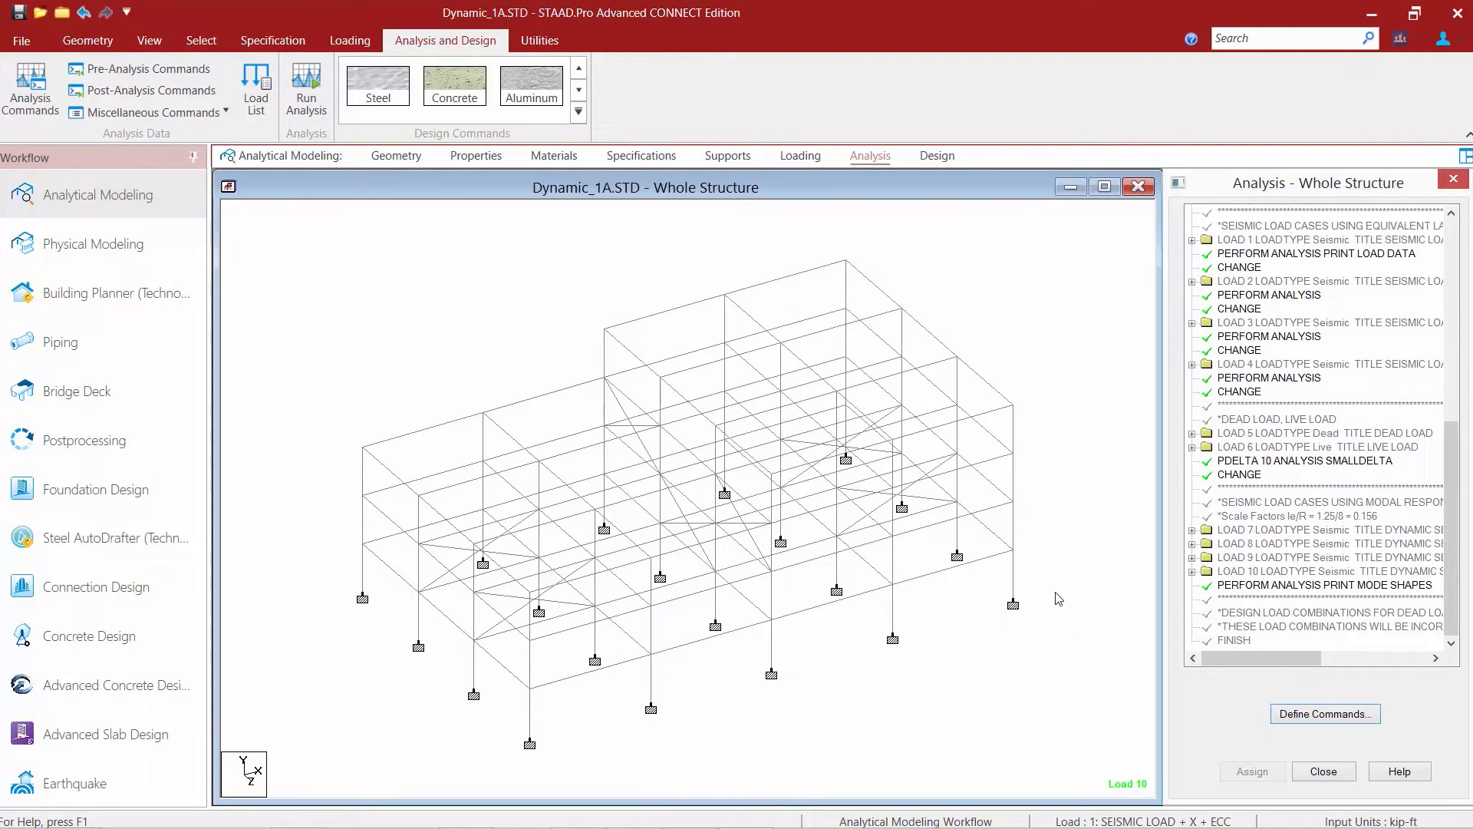
Save the modified structure and run the analysis.
{"action": "left_click", "coordinate": [20, 14]}
{"action": "left_click", "coordinate": [21, 14]}
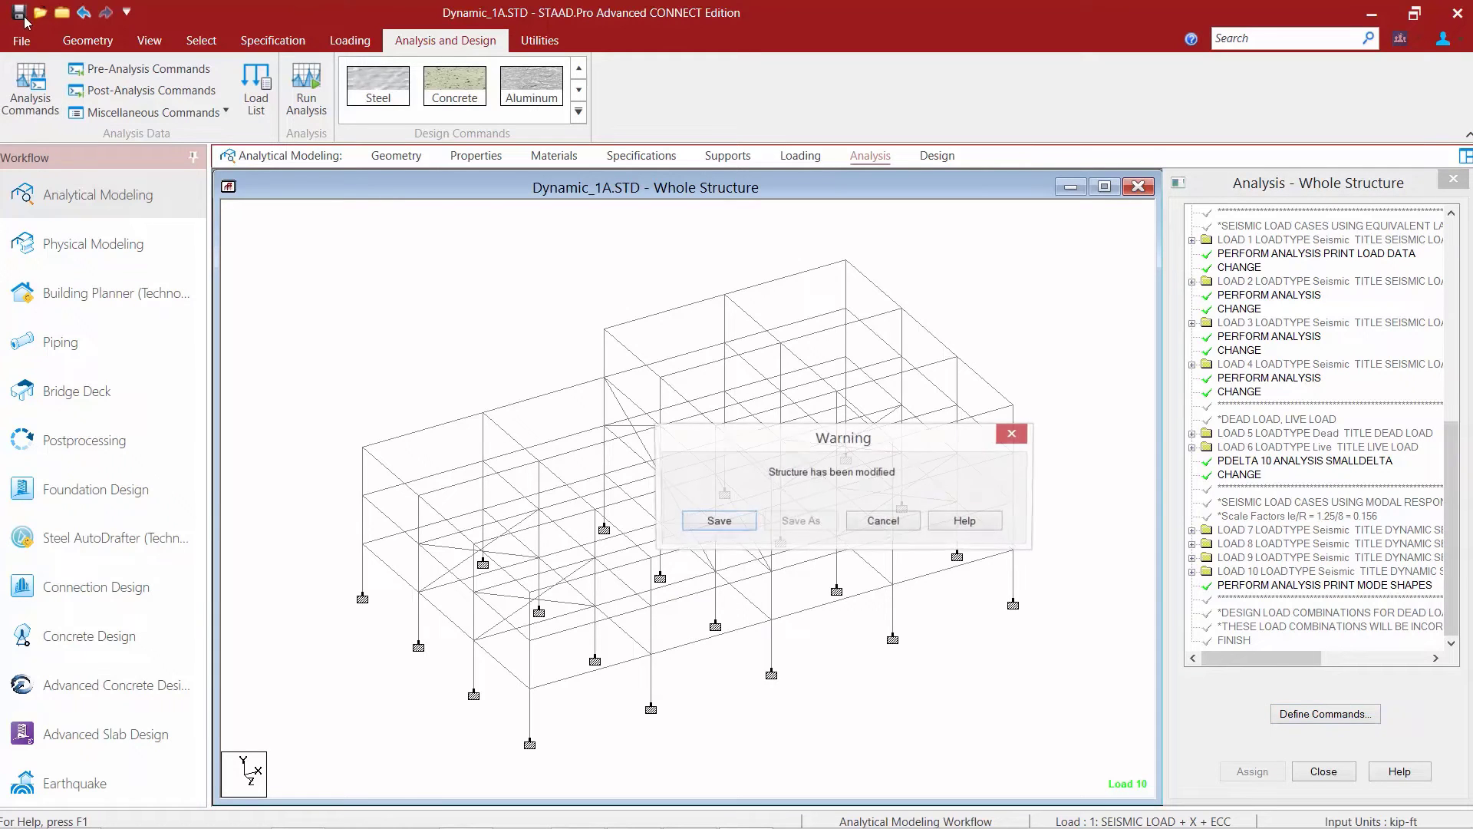
{"action": "left_click", "coordinate": [728, 514]}
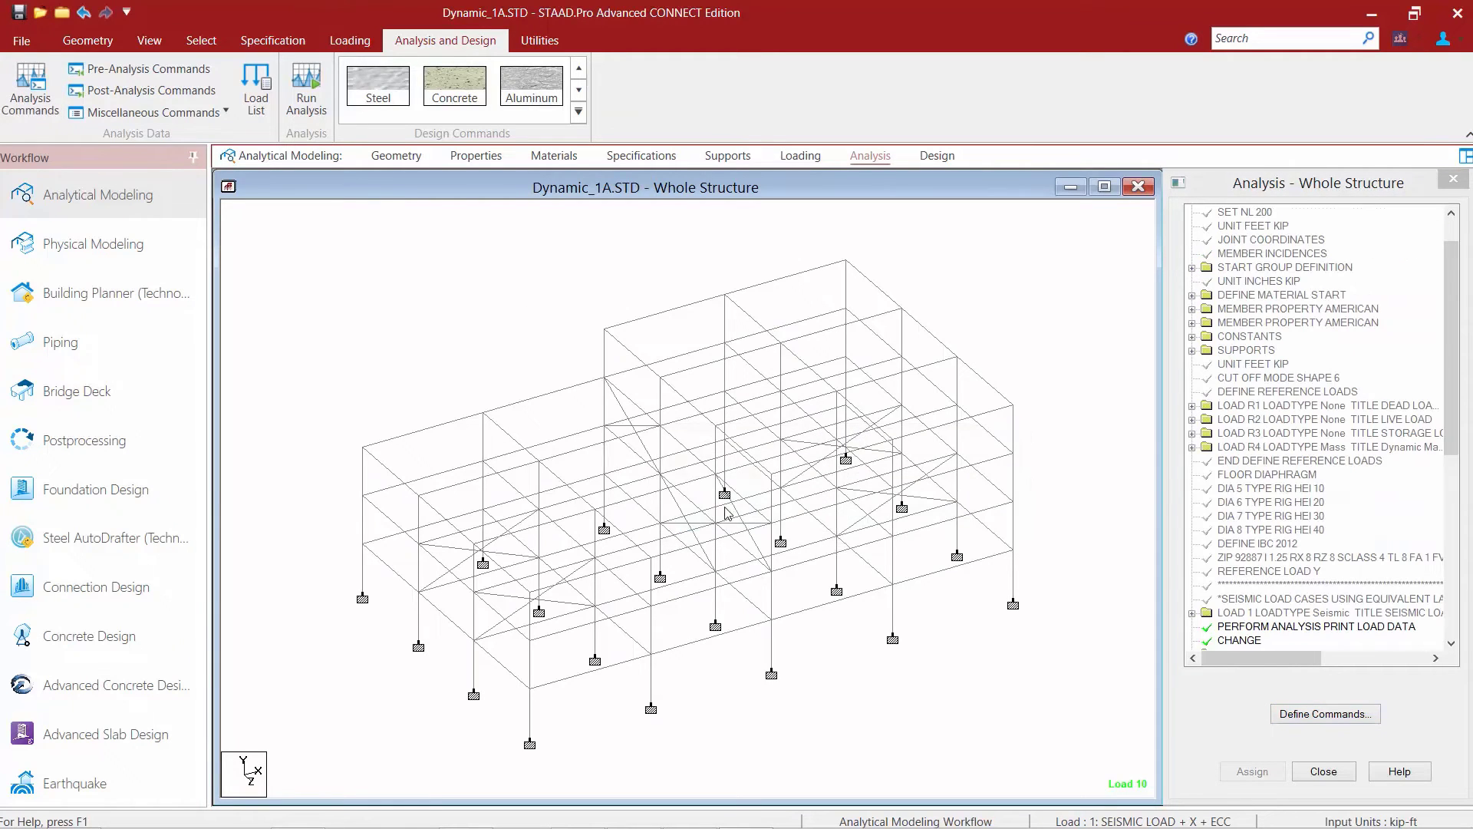
{"action": "left_click", "coordinate": [310, 103]}
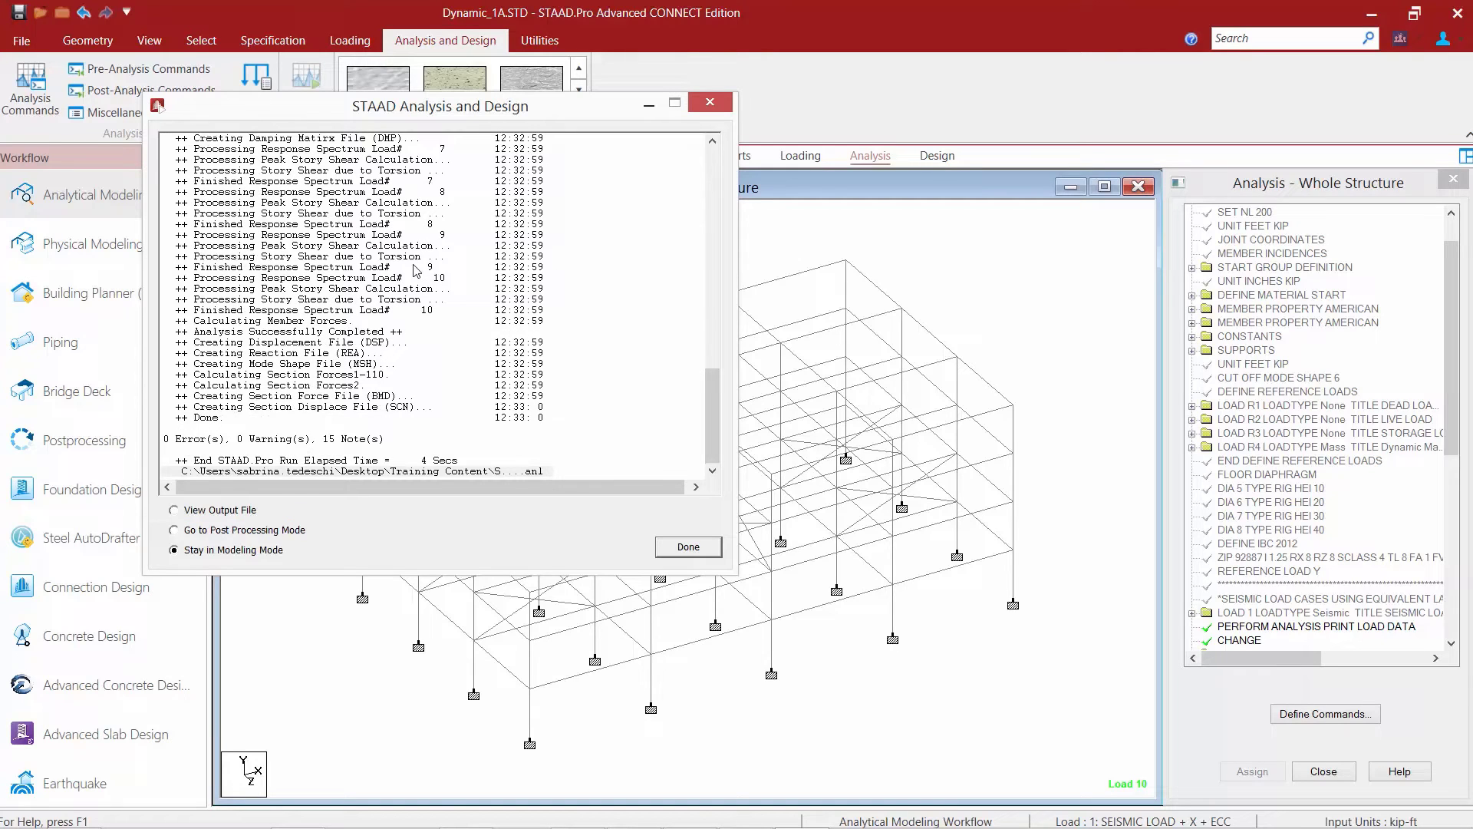
Check the error and warning summary of the run, and open the output file in a maximized viewer.
{"action": "left_click", "coordinate": [200, 441]}
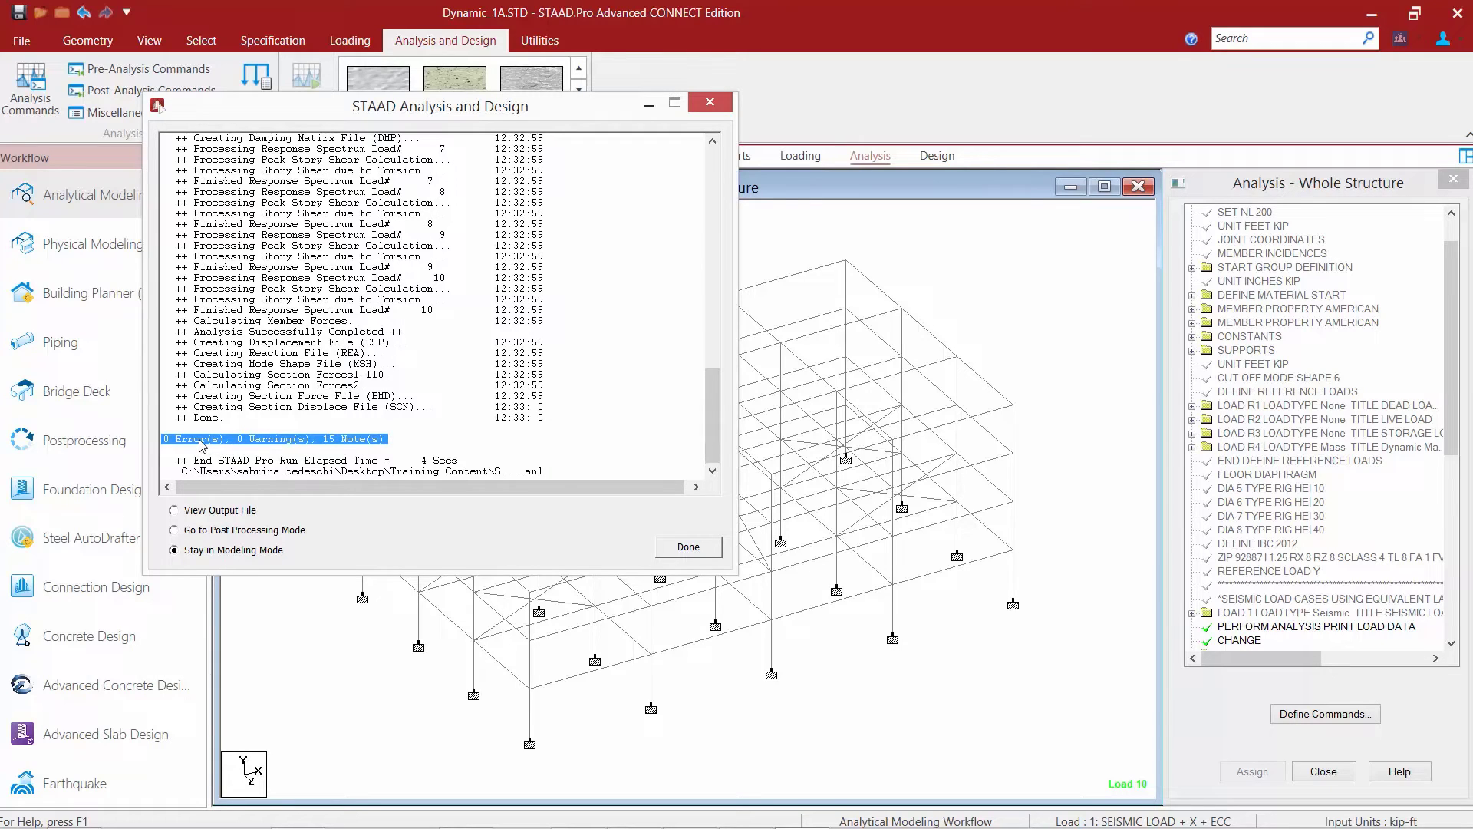
{"action": "left_click", "coordinate": [185, 514]}
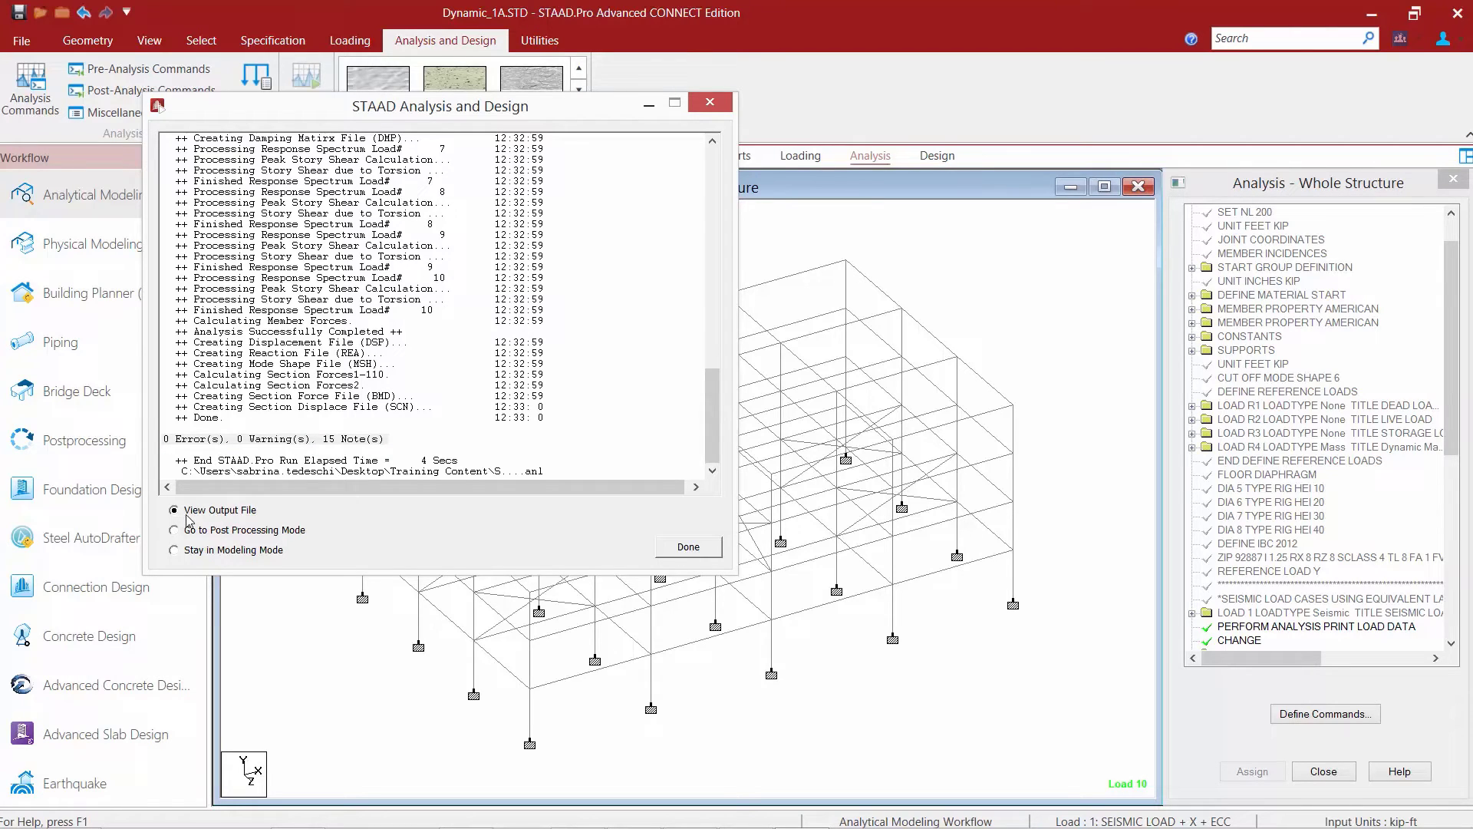
{"action": "left_click", "coordinate": [677, 546]}
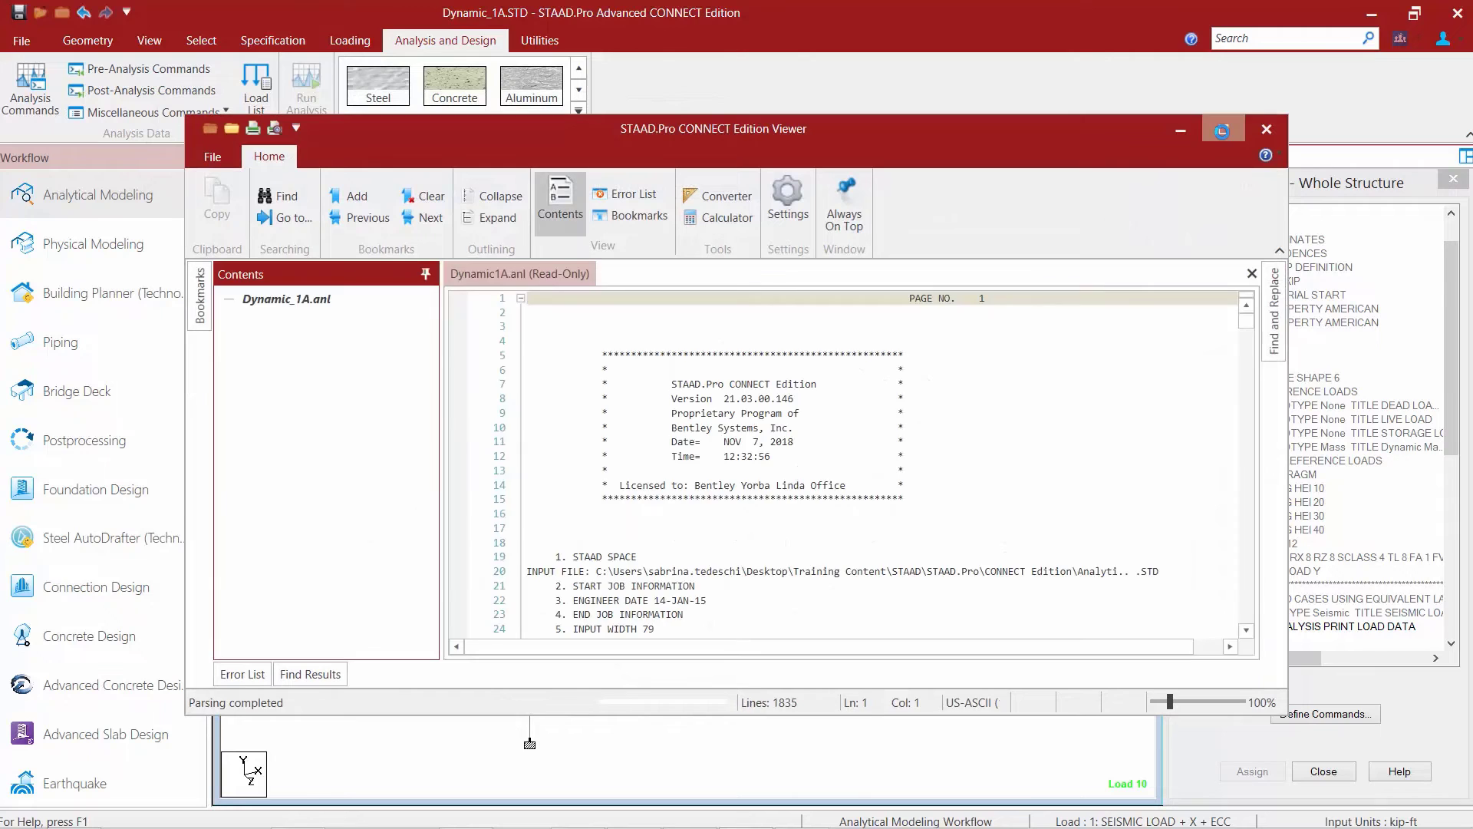
{"action": "left_click", "coordinate": [1219, 129]}
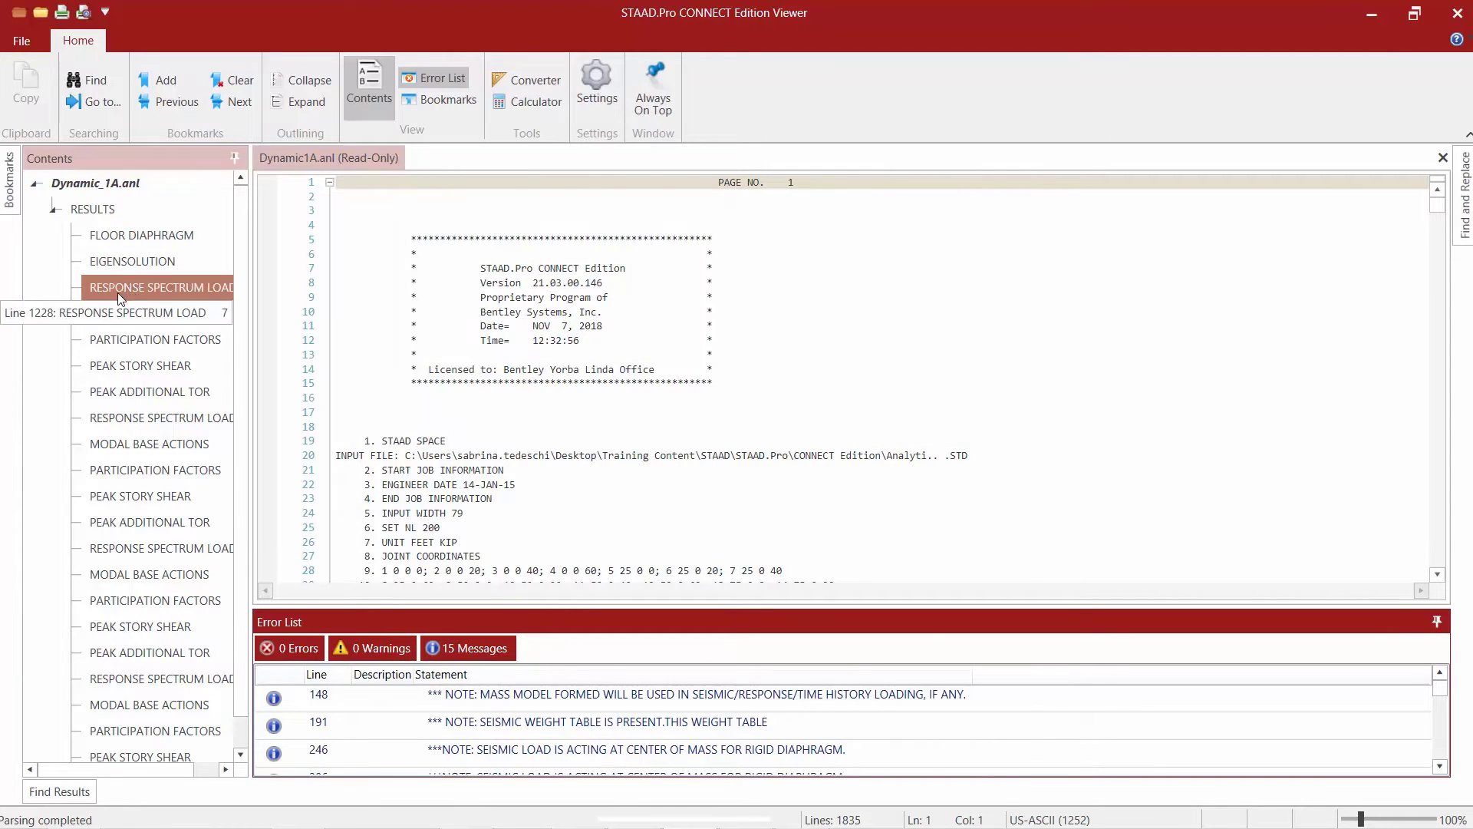
Examine the mass participation factors and base shears of the response spectrum load cases in the output file.
{"action": "left_click", "coordinate": [115, 339]}
{"action": "double_click", "coordinate": [118, 340]}
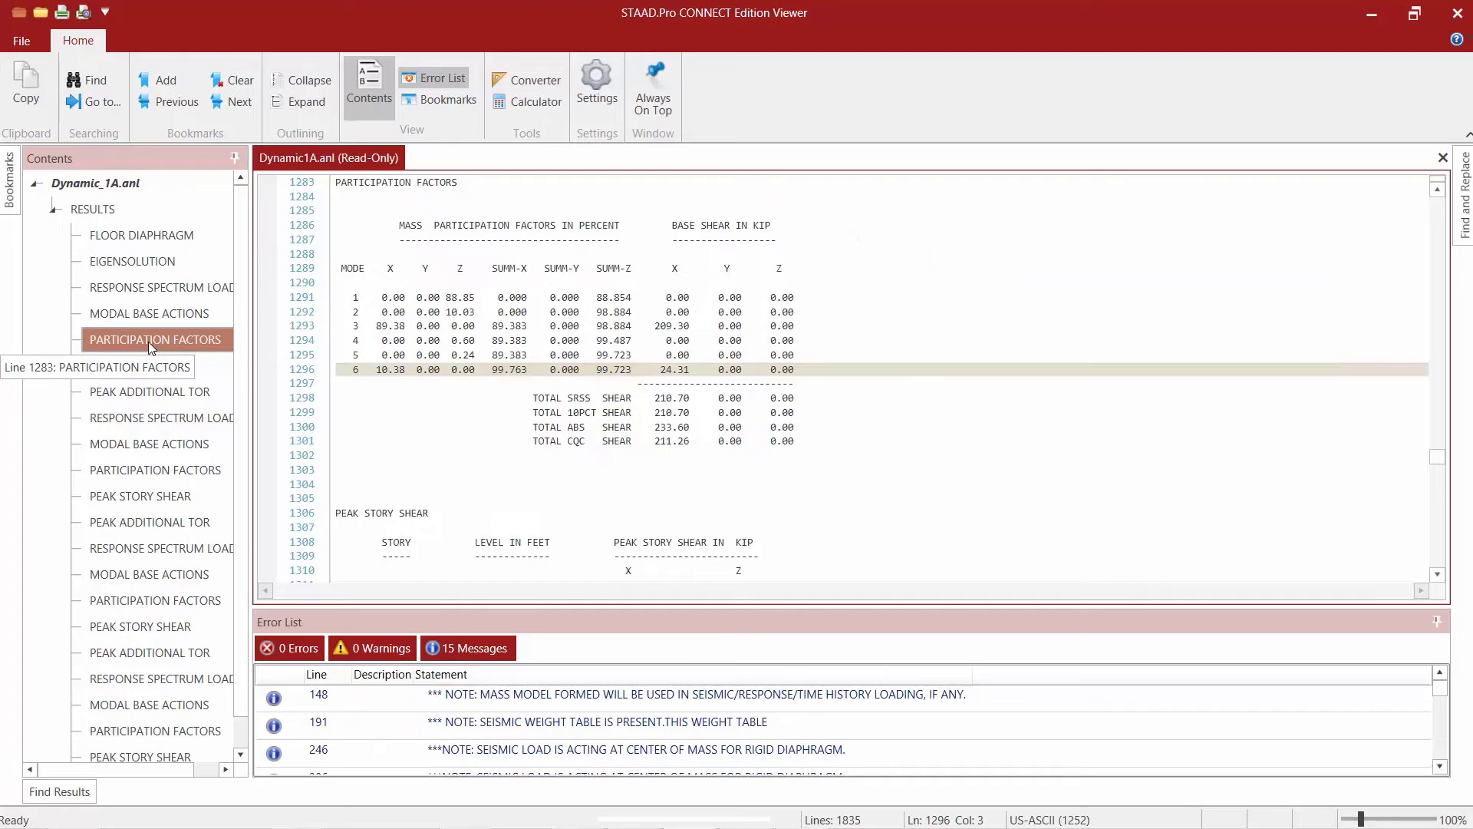
{"action": "left_click", "coordinate": [145, 465]}
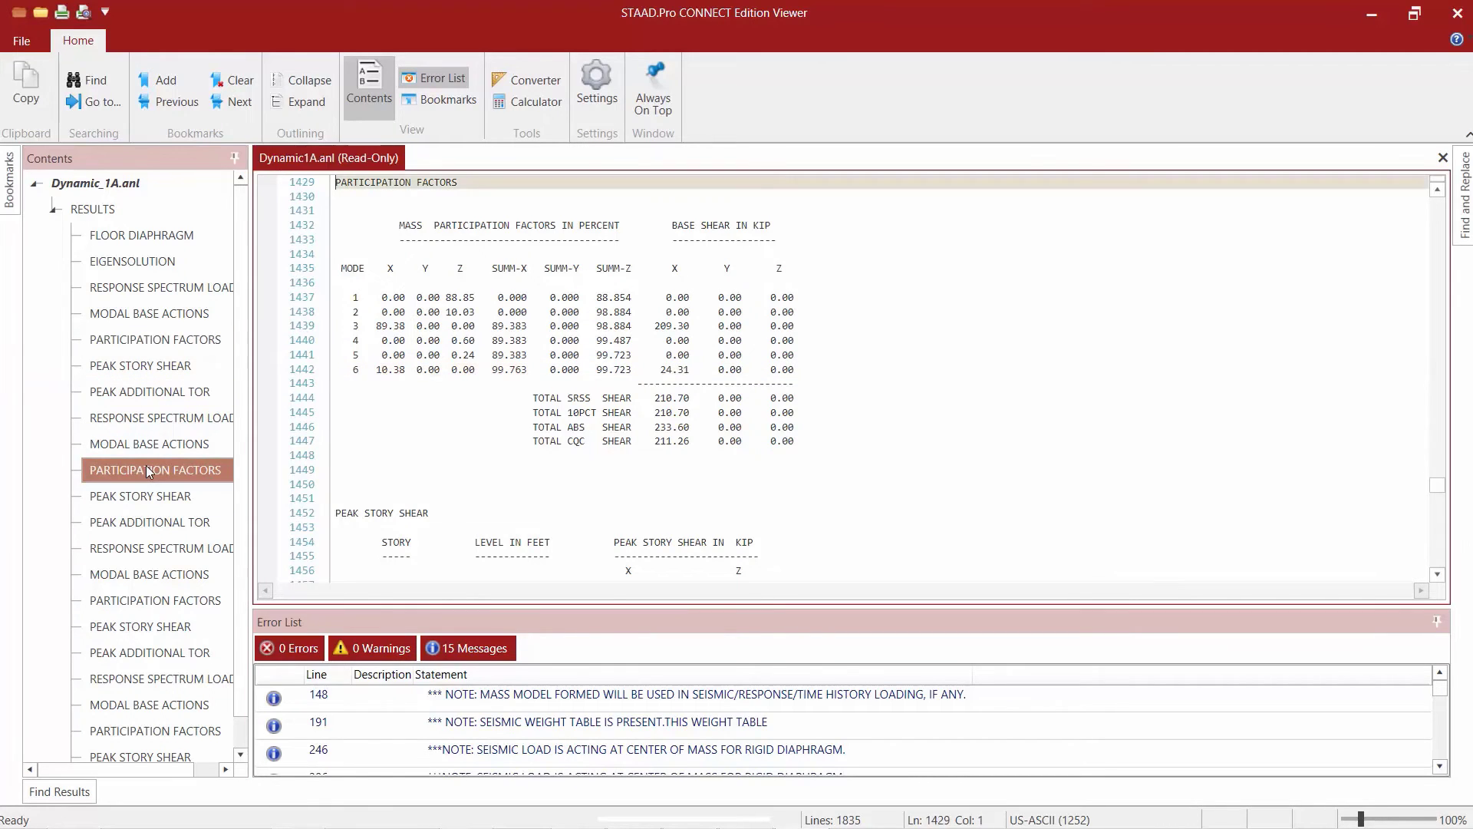
{"action": "left_click", "coordinate": [146, 601]}
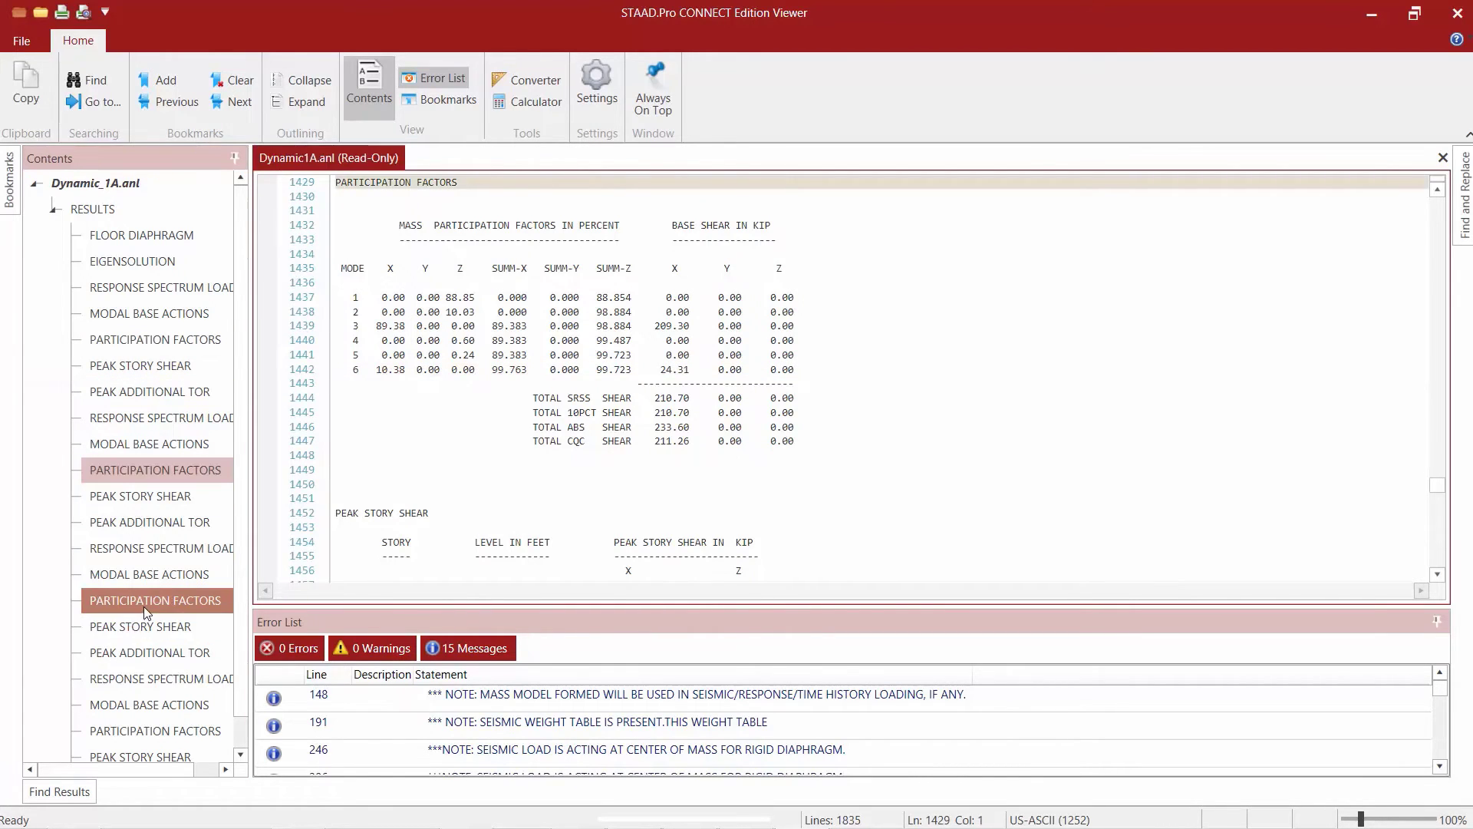
{"action": "left_click", "coordinate": [173, 730]}
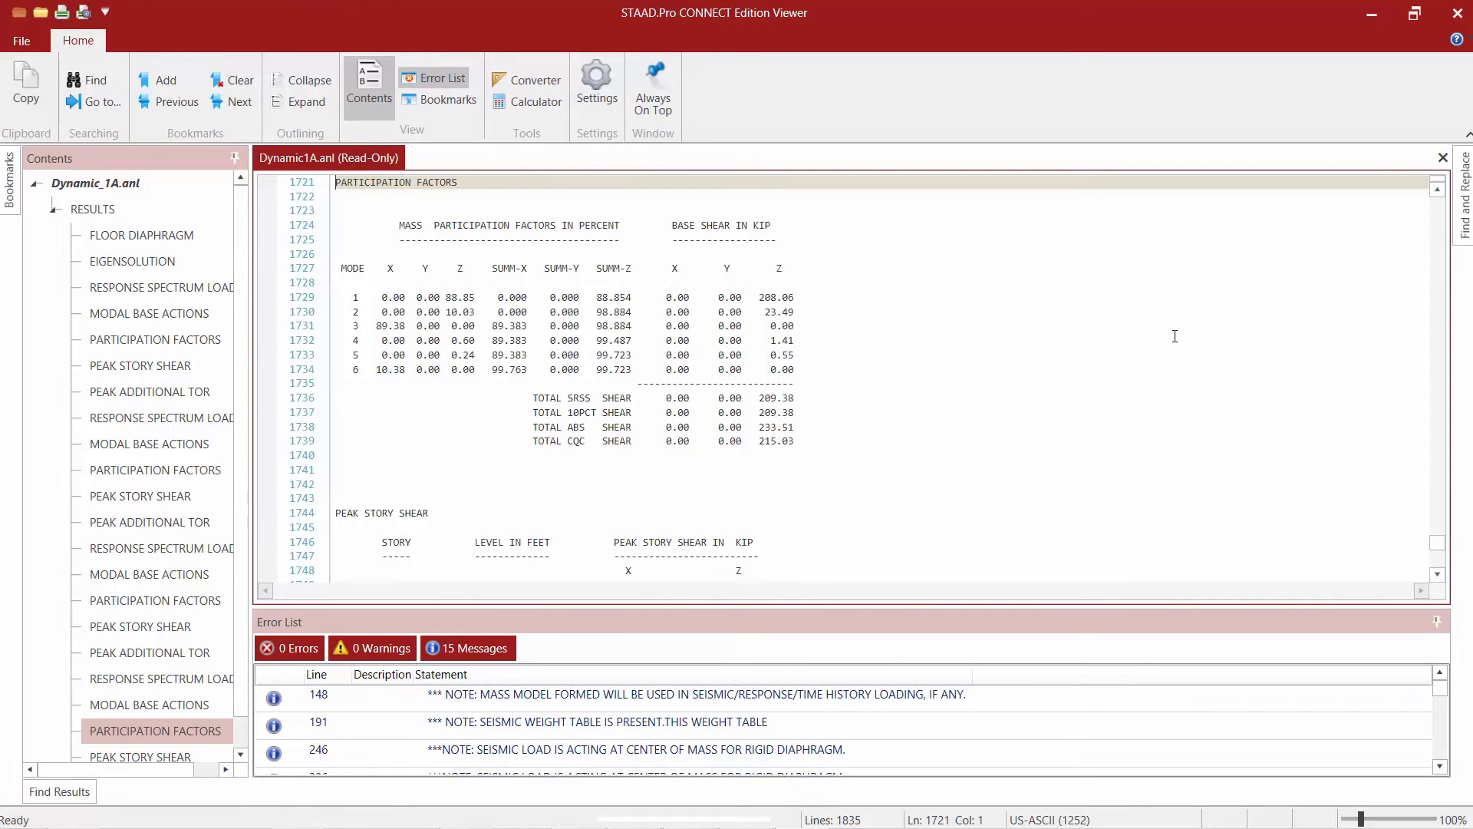
Examine the IBC 2012 static design base shears along X and Z for the seismic load cases in the output file.
{"action": "left_click_drag", "start_coordinate": [1437, 542], "coordinate": [1427, 192]}
{"action": "left_click", "coordinate": [1293, 283]}
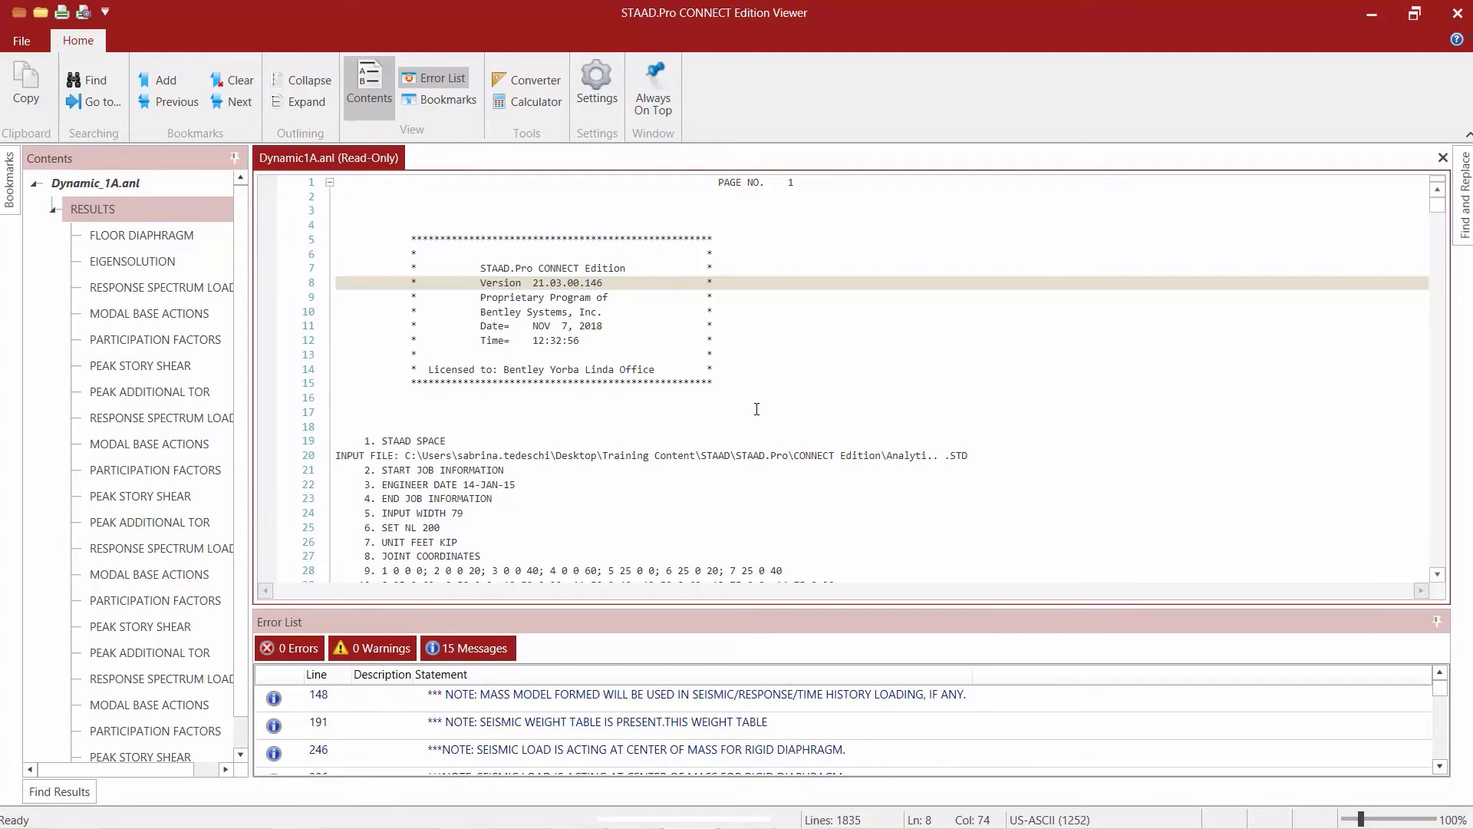
{"action": "left_click", "coordinate": [841, 413]}
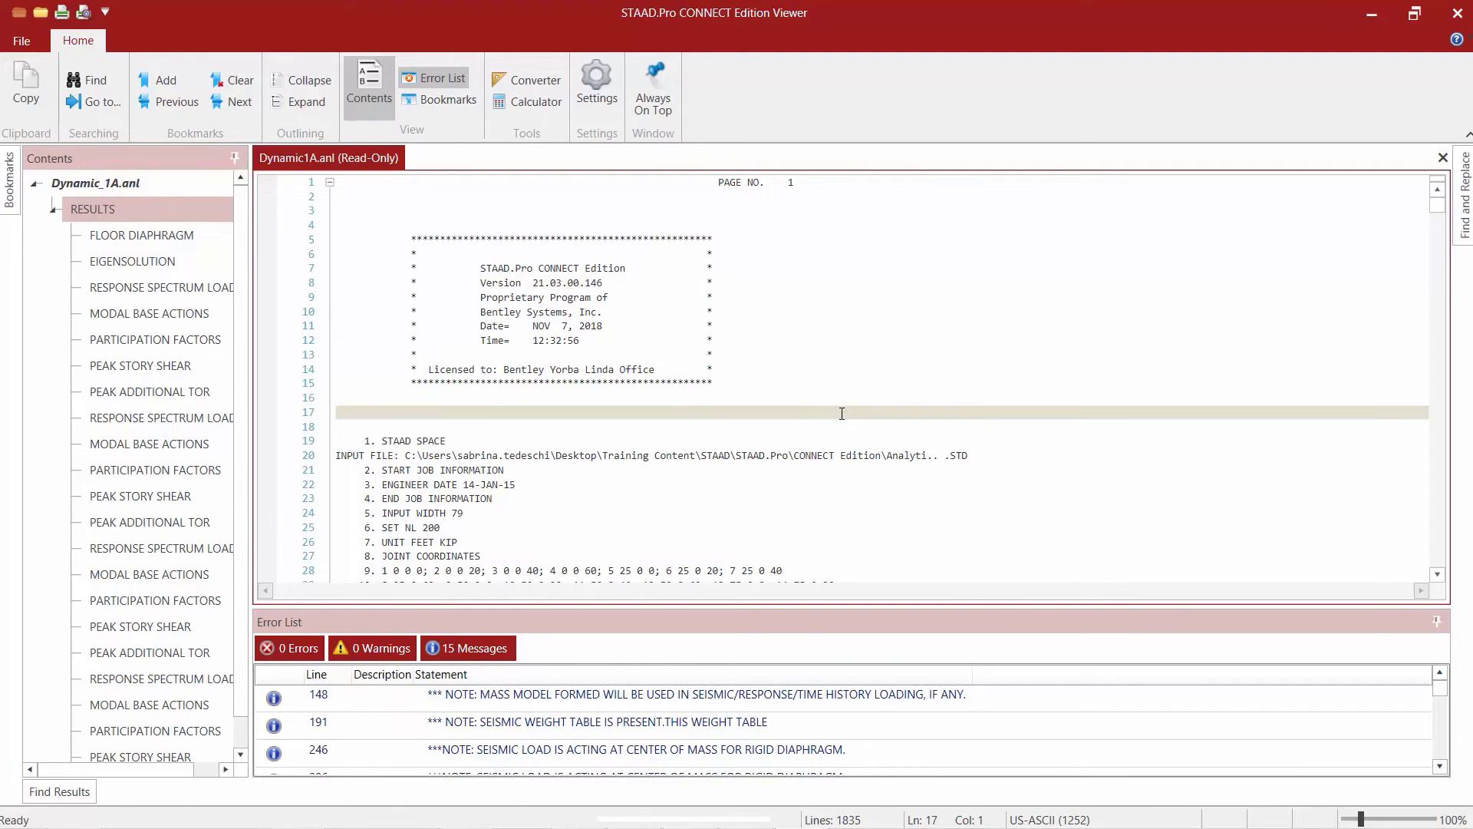
{"action": "scroll", "coordinate": [840, 415], "scroll_direction": "down", "scroll_amount": 1}
{"action": "scroll", "coordinate": [840, 415], "scroll_direction": "down", "scroll_amount": 13}
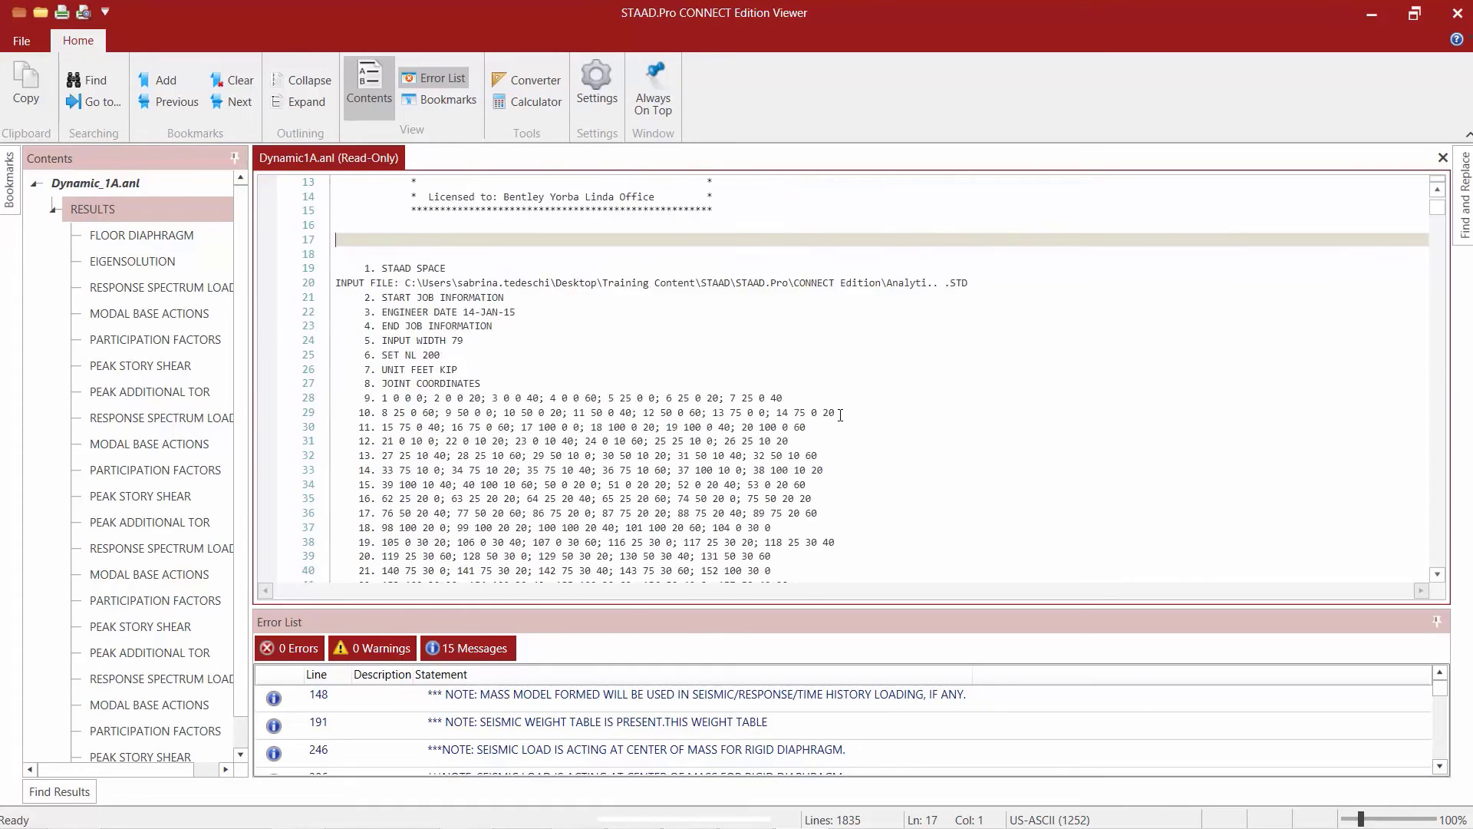
{"action": "scroll", "coordinate": [836, 418], "scroll_direction": "down", "scroll_amount": 15}
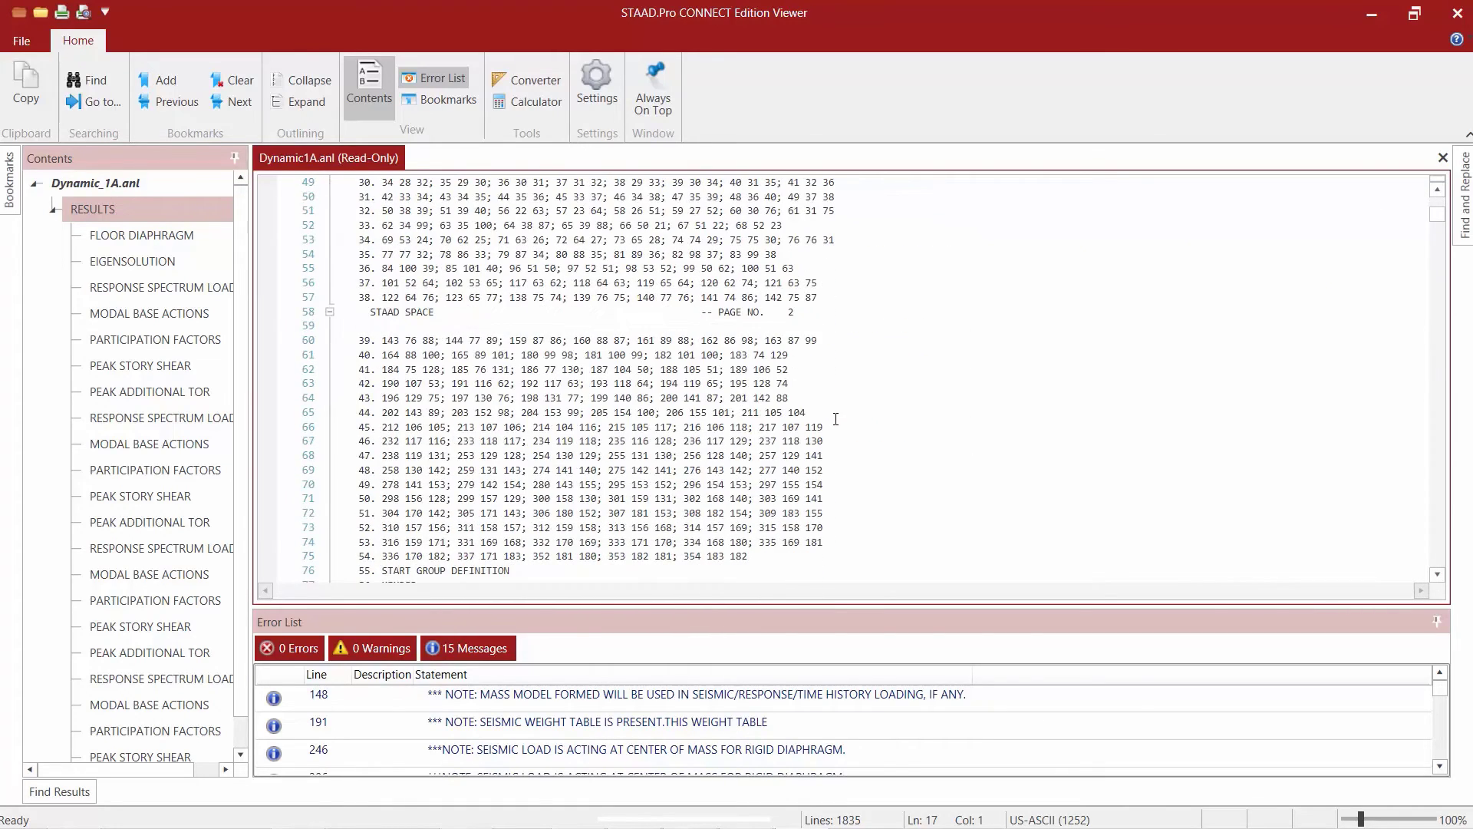
{"action": "scroll", "coordinate": [817, 428], "scroll_direction": "down", "scroll_amount": 19}
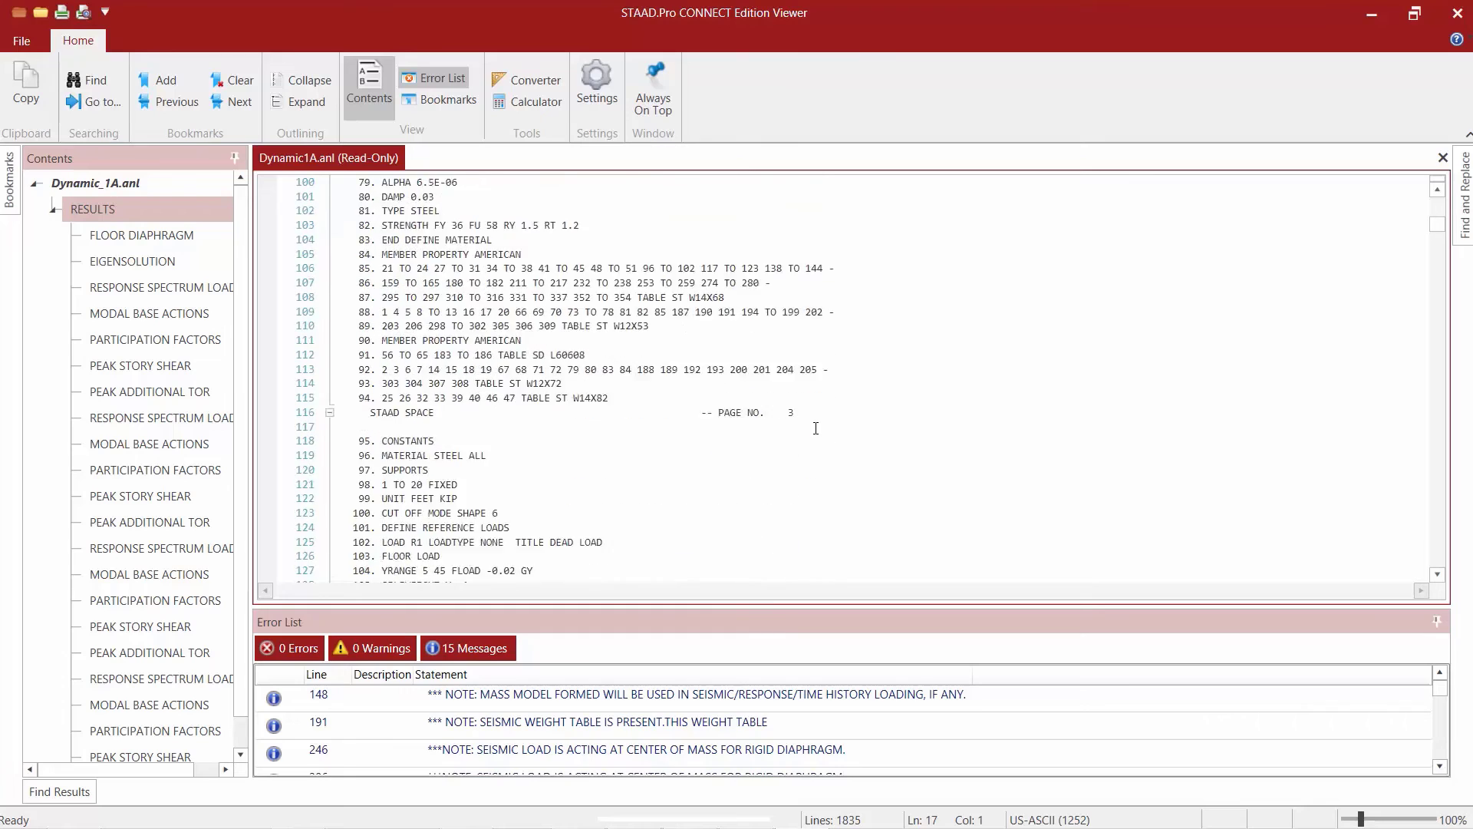
{"action": "scroll", "coordinate": [806, 425], "scroll_direction": "down", "scroll_amount": 11}
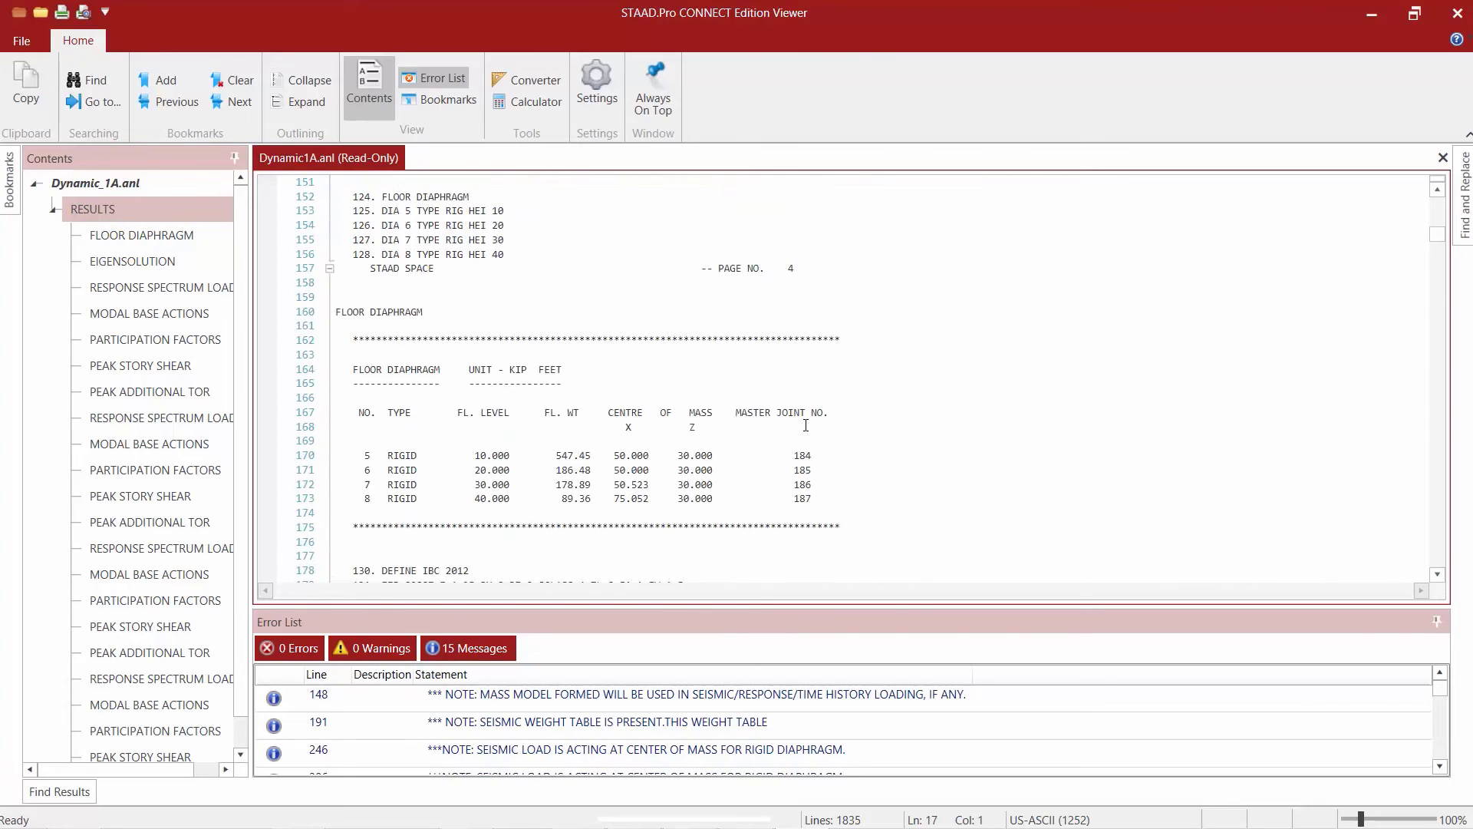
{"action": "scroll", "coordinate": [806, 425], "scroll_direction": "down", "scroll_amount": 13}
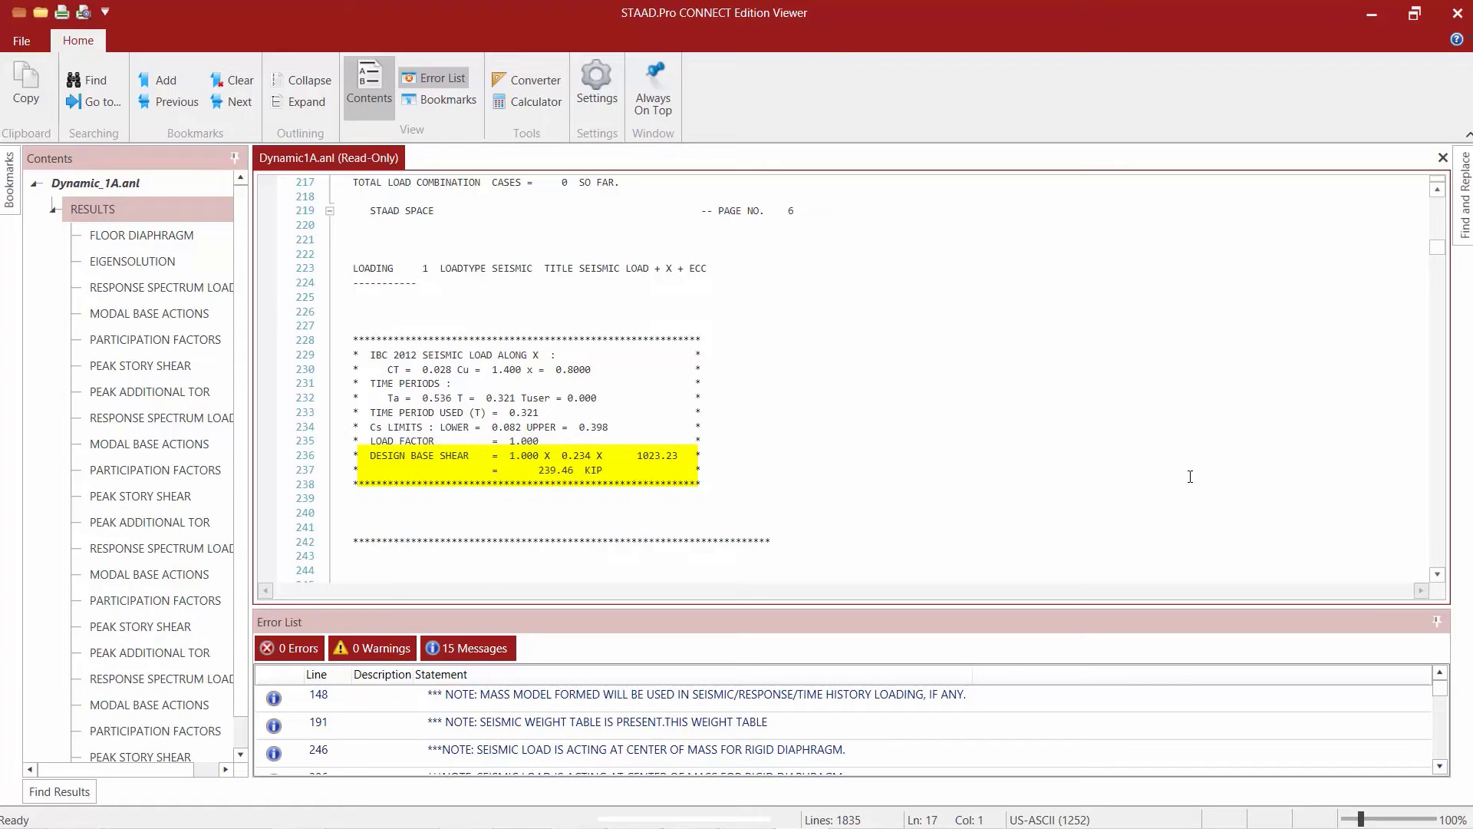
{"action": "scroll", "coordinate": [873, 424], "scroll_direction": "down", "scroll_amount": 5}
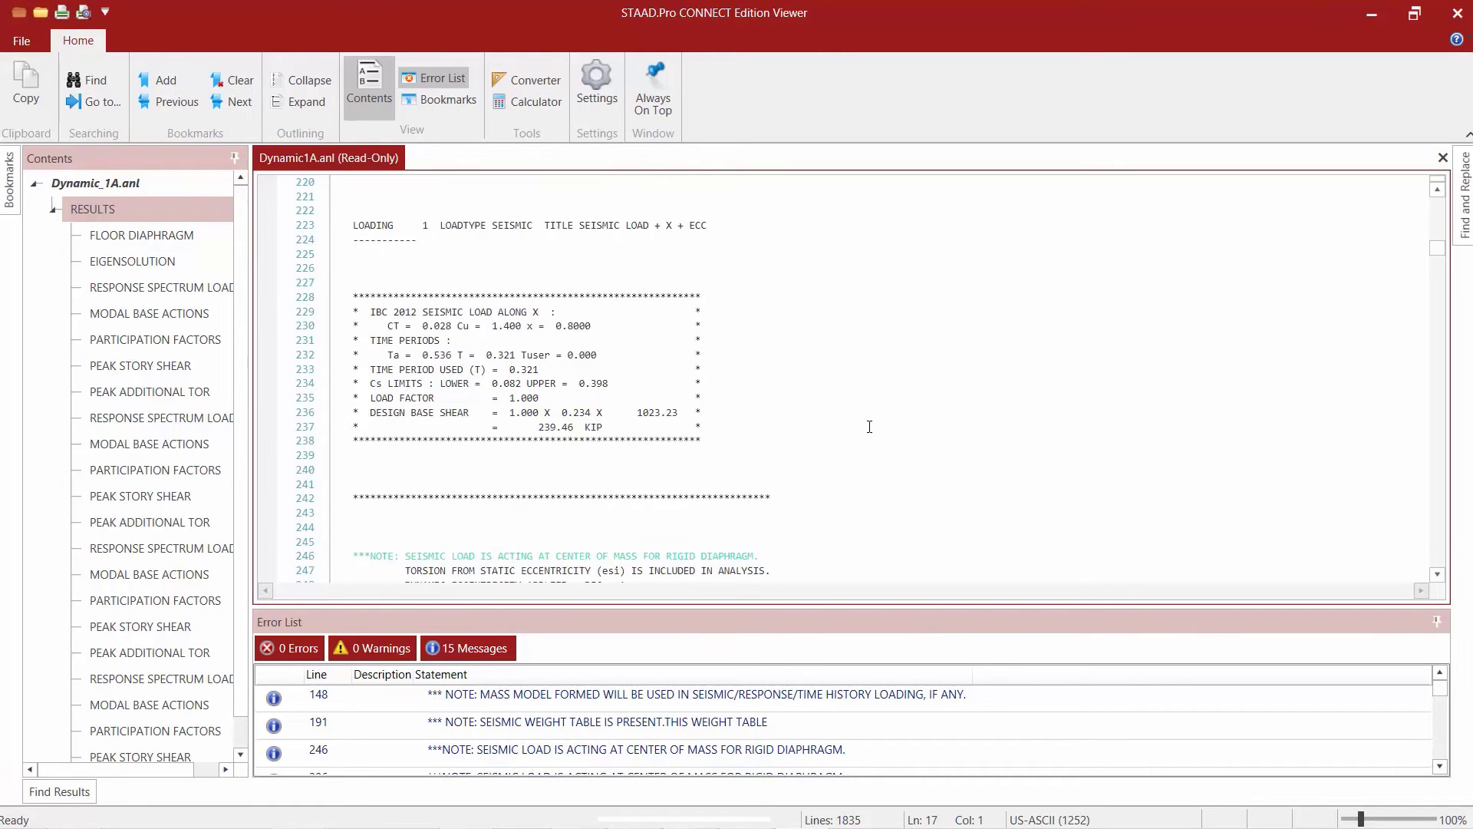
{"action": "scroll", "coordinate": [874, 424], "scroll_direction": "down", "scroll_amount": 18}
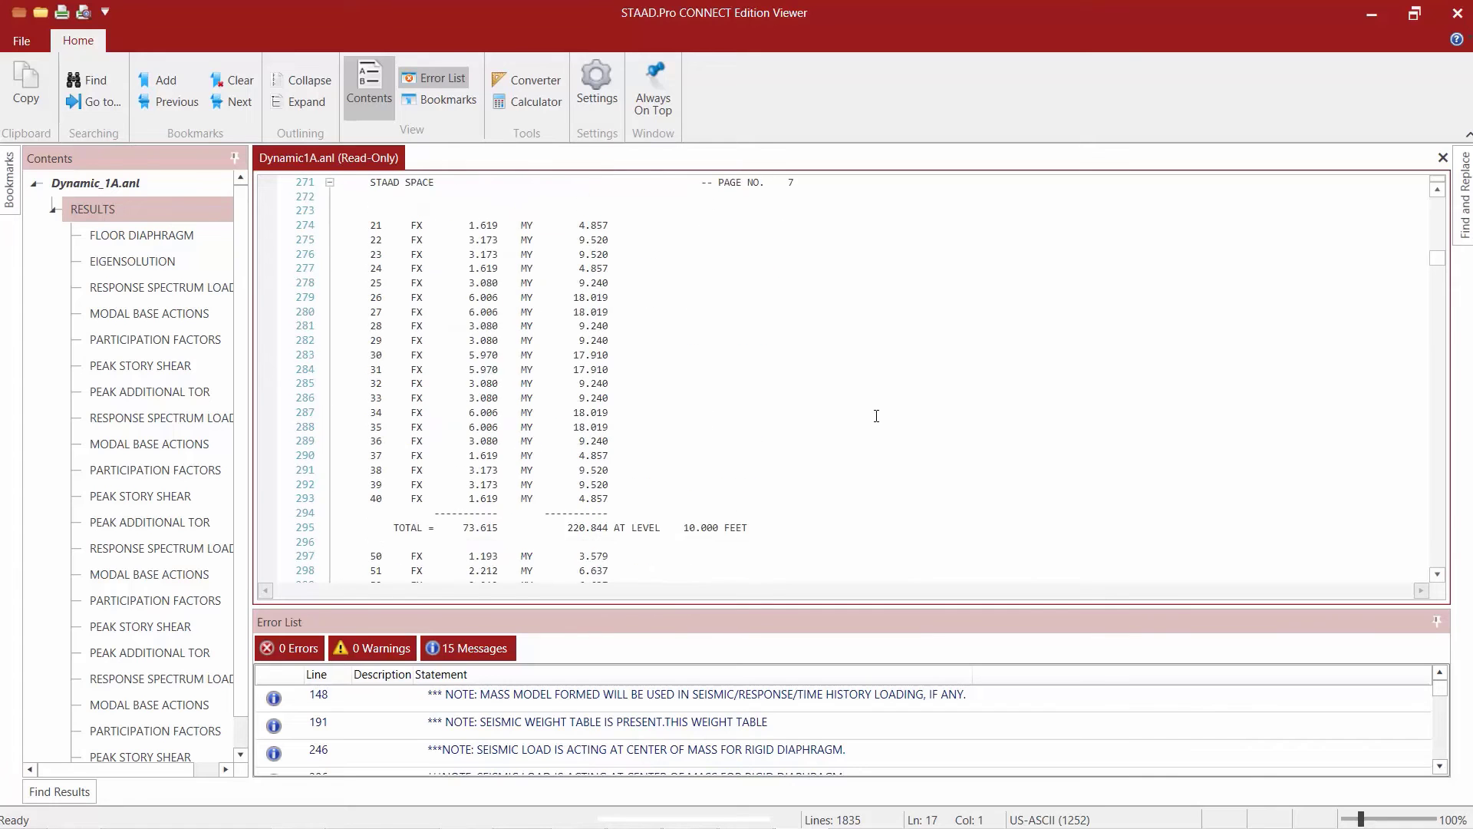
{"action": "scroll", "coordinate": [876, 412], "scroll_direction": "down", "scroll_amount": 20}
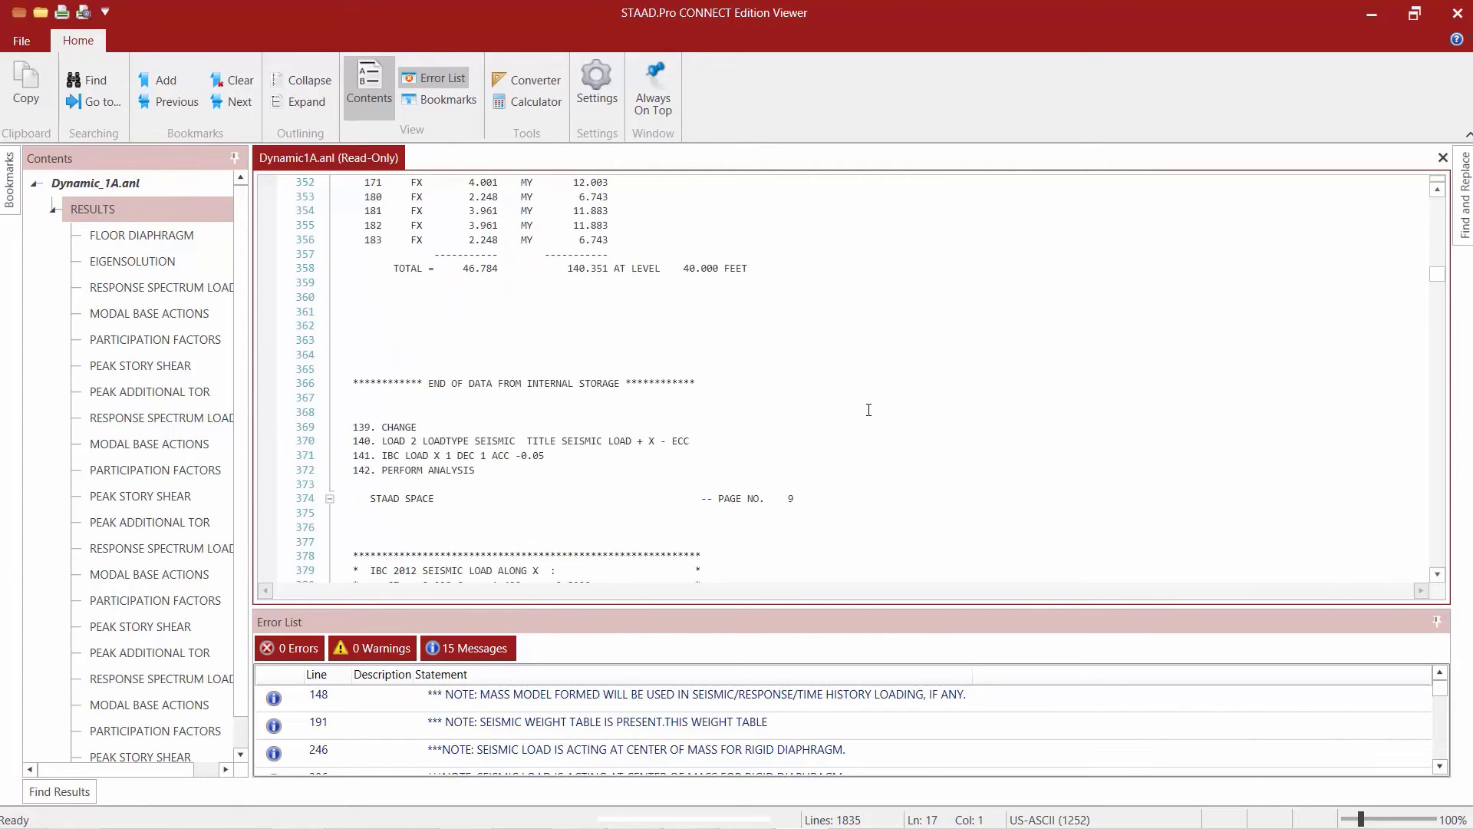
{"action": "scroll", "coordinate": [867, 410], "scroll_direction": "down", "scroll_amount": 16}
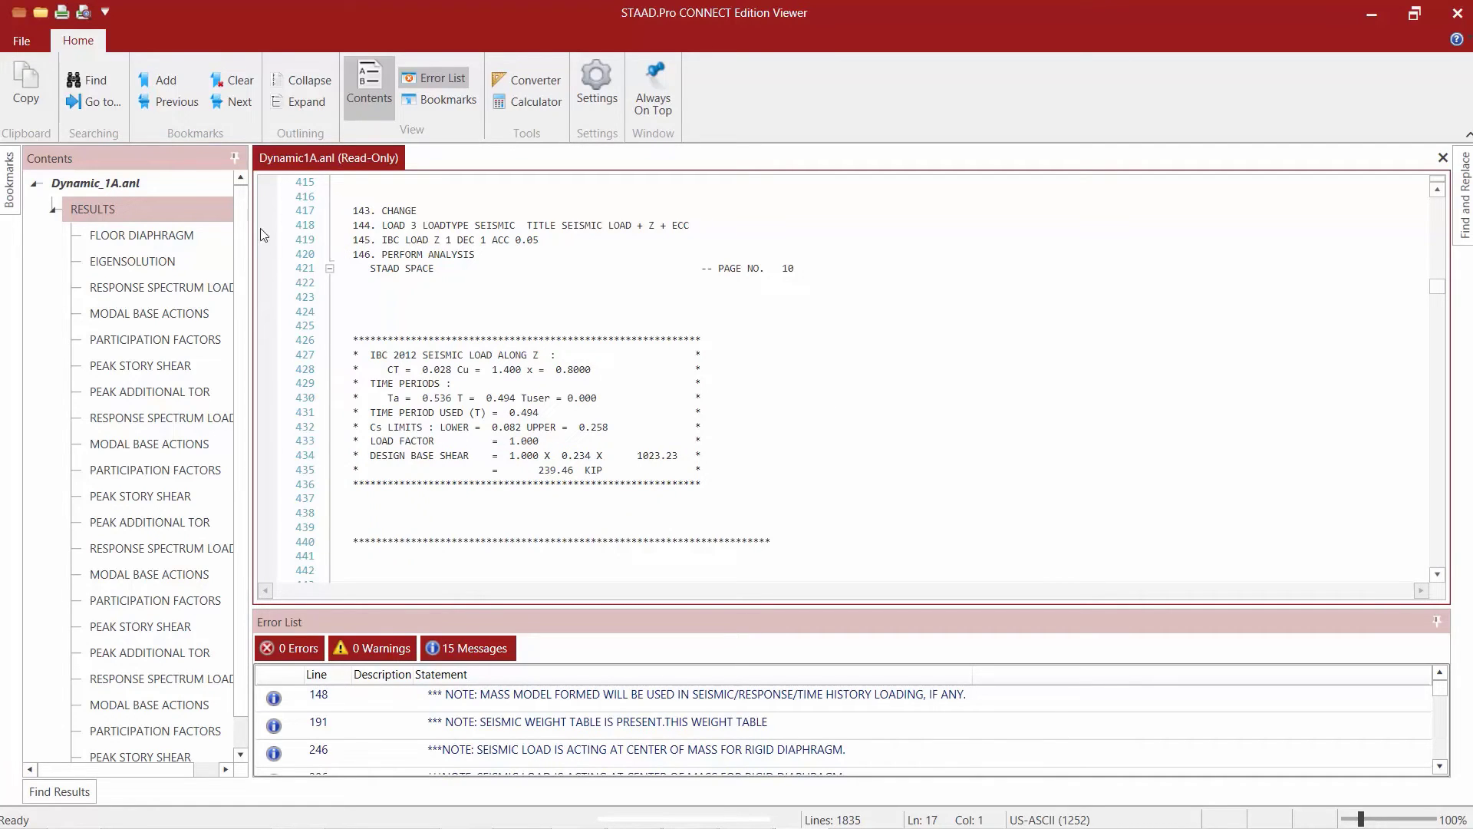
Review the total CQC base shears in the participation factor tables of the first three response spectrum load cases for comparison.
{"action": "left_click", "coordinate": [162, 340]}
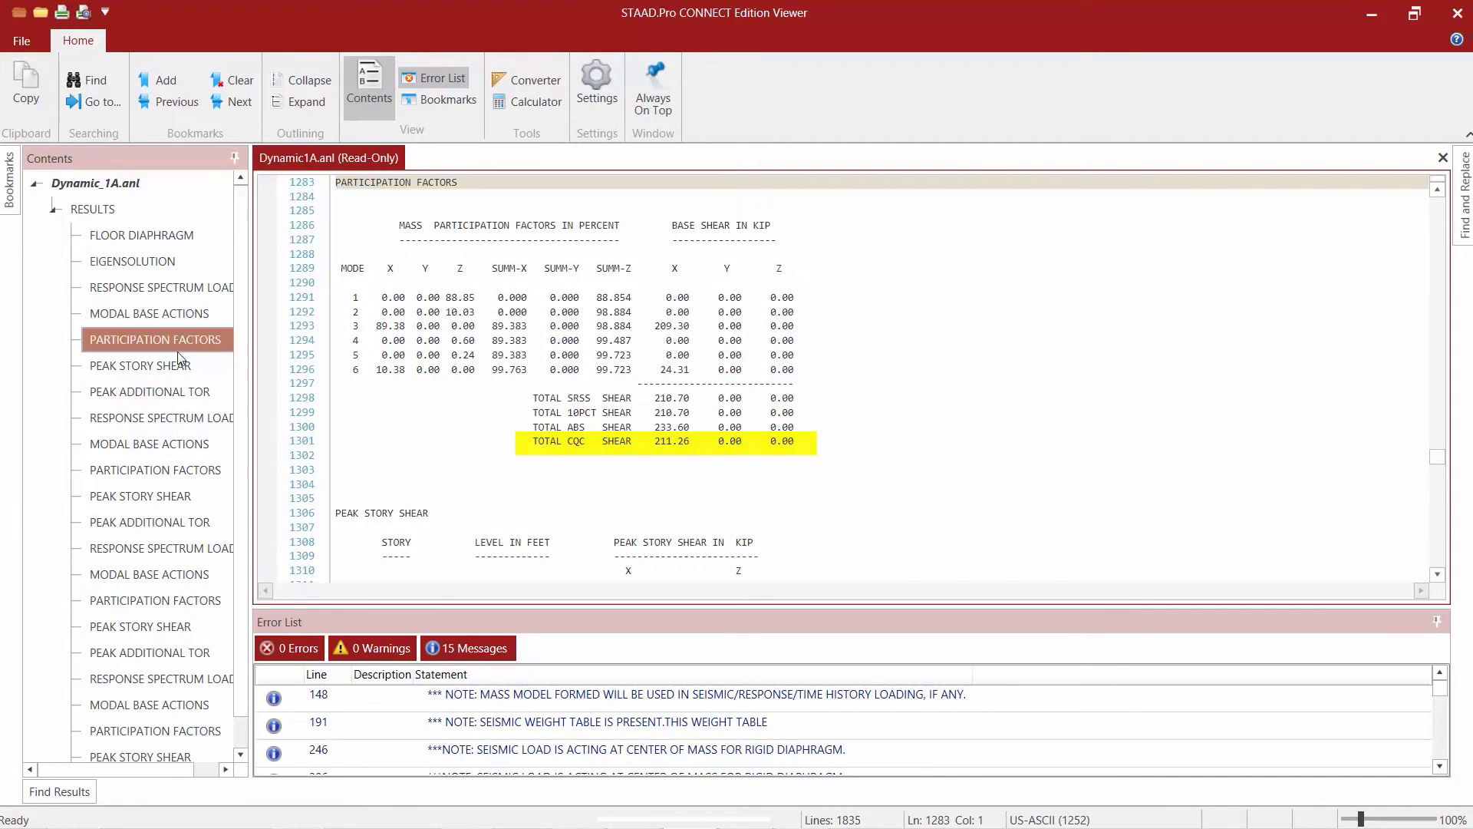
{"action": "left_click", "coordinate": [151, 469]}
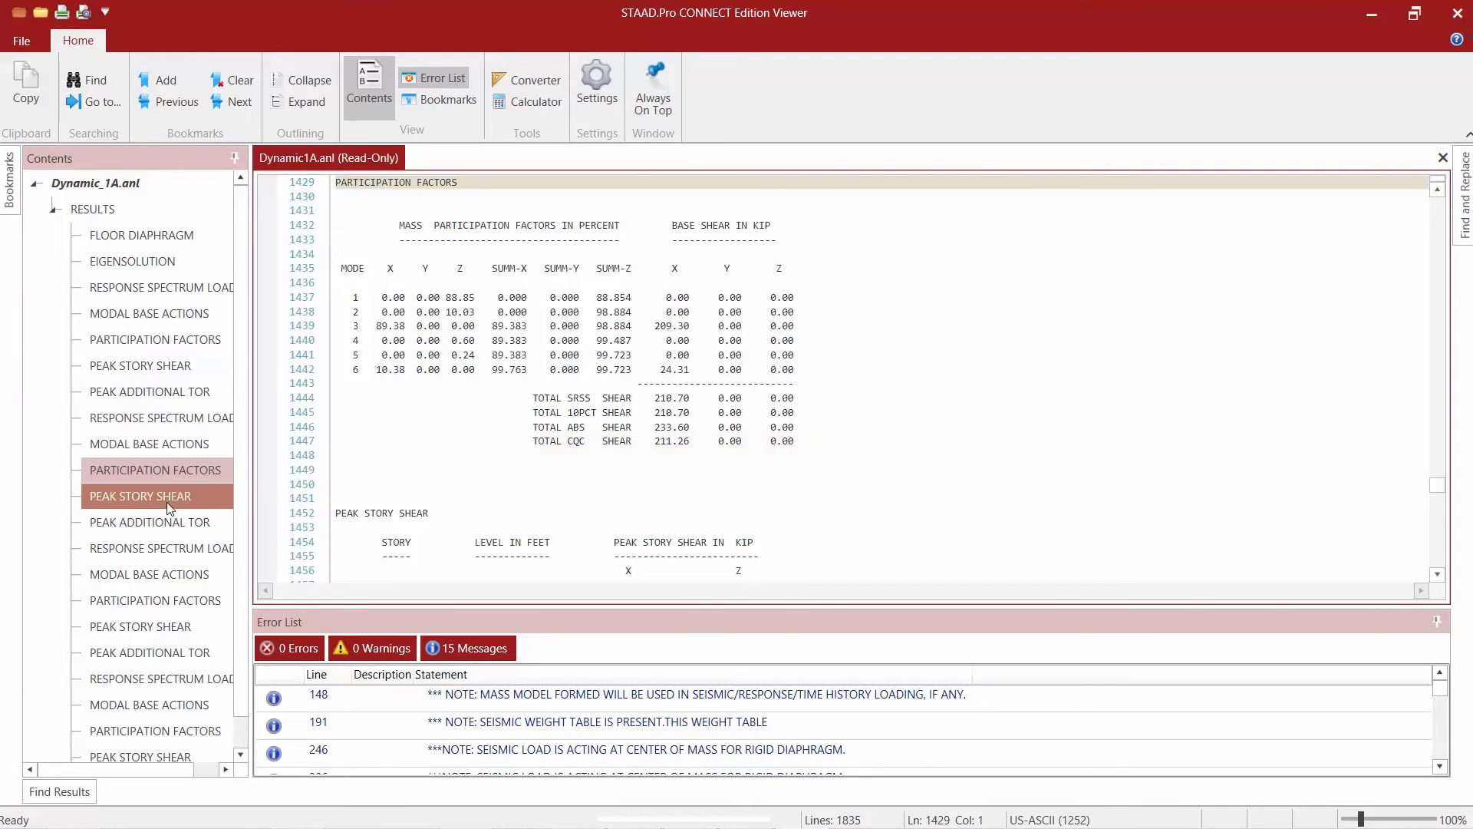
{"action": "left_click", "coordinate": [145, 600]}
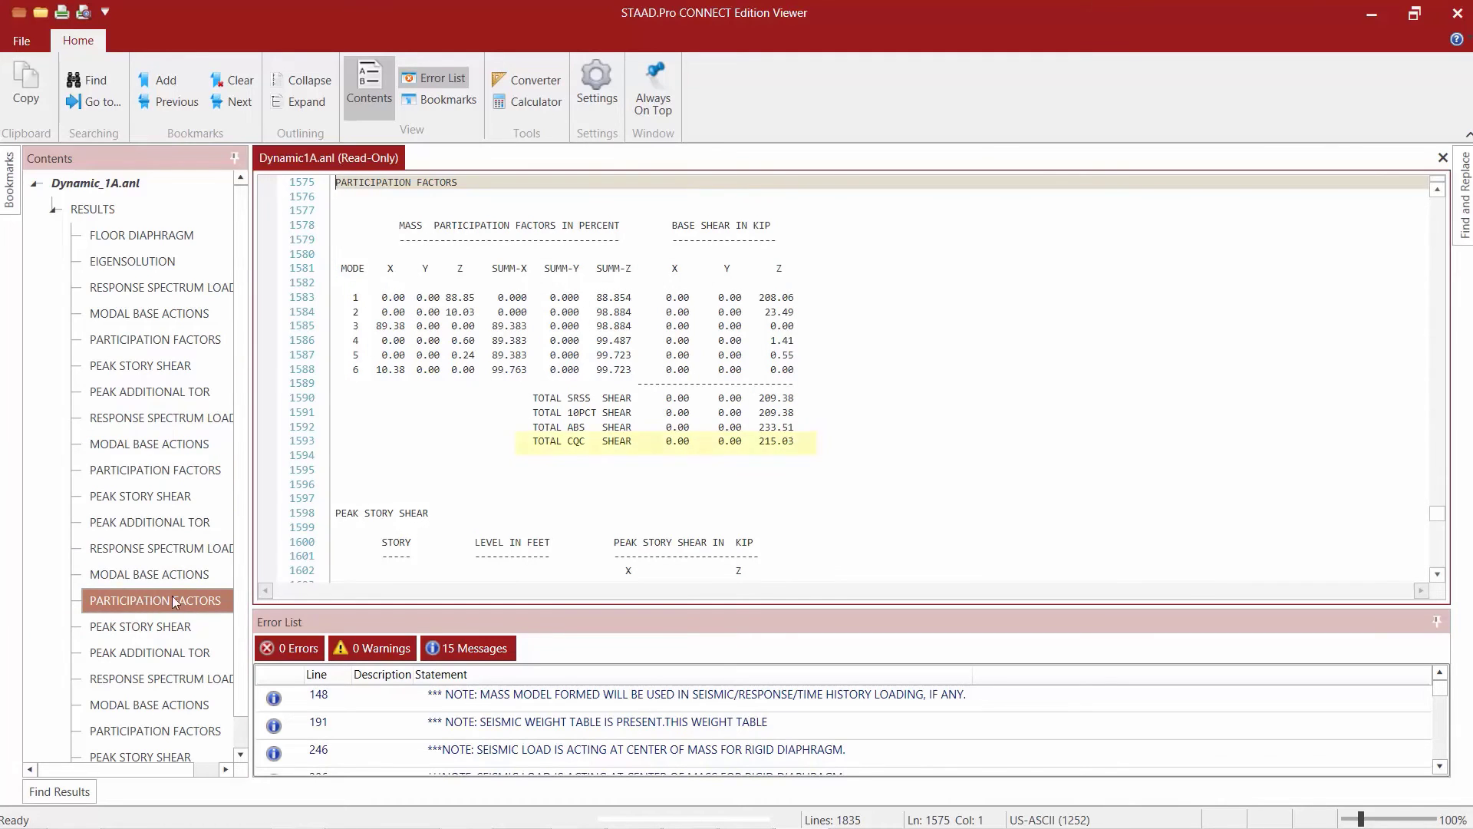